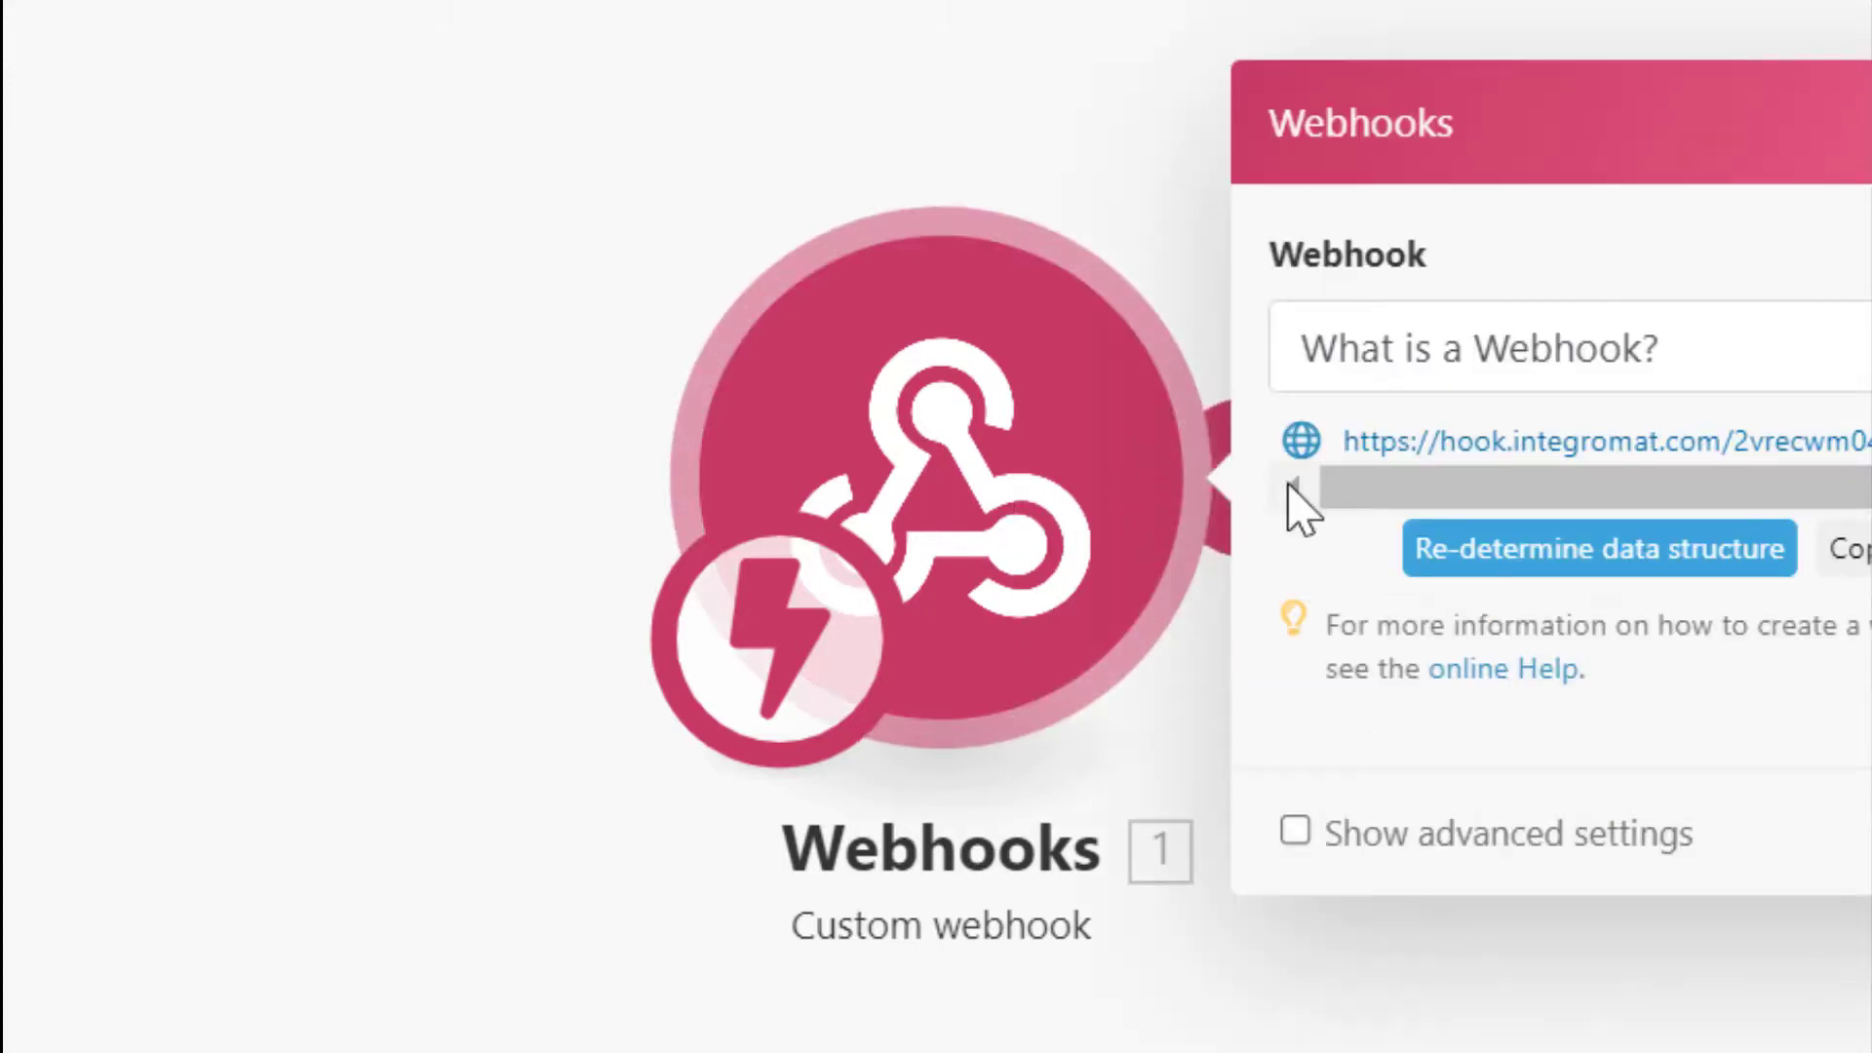
# - Select the full Integromat custom webhook address, scrolled back to its beginning
pyautogui.click(1322, 509)
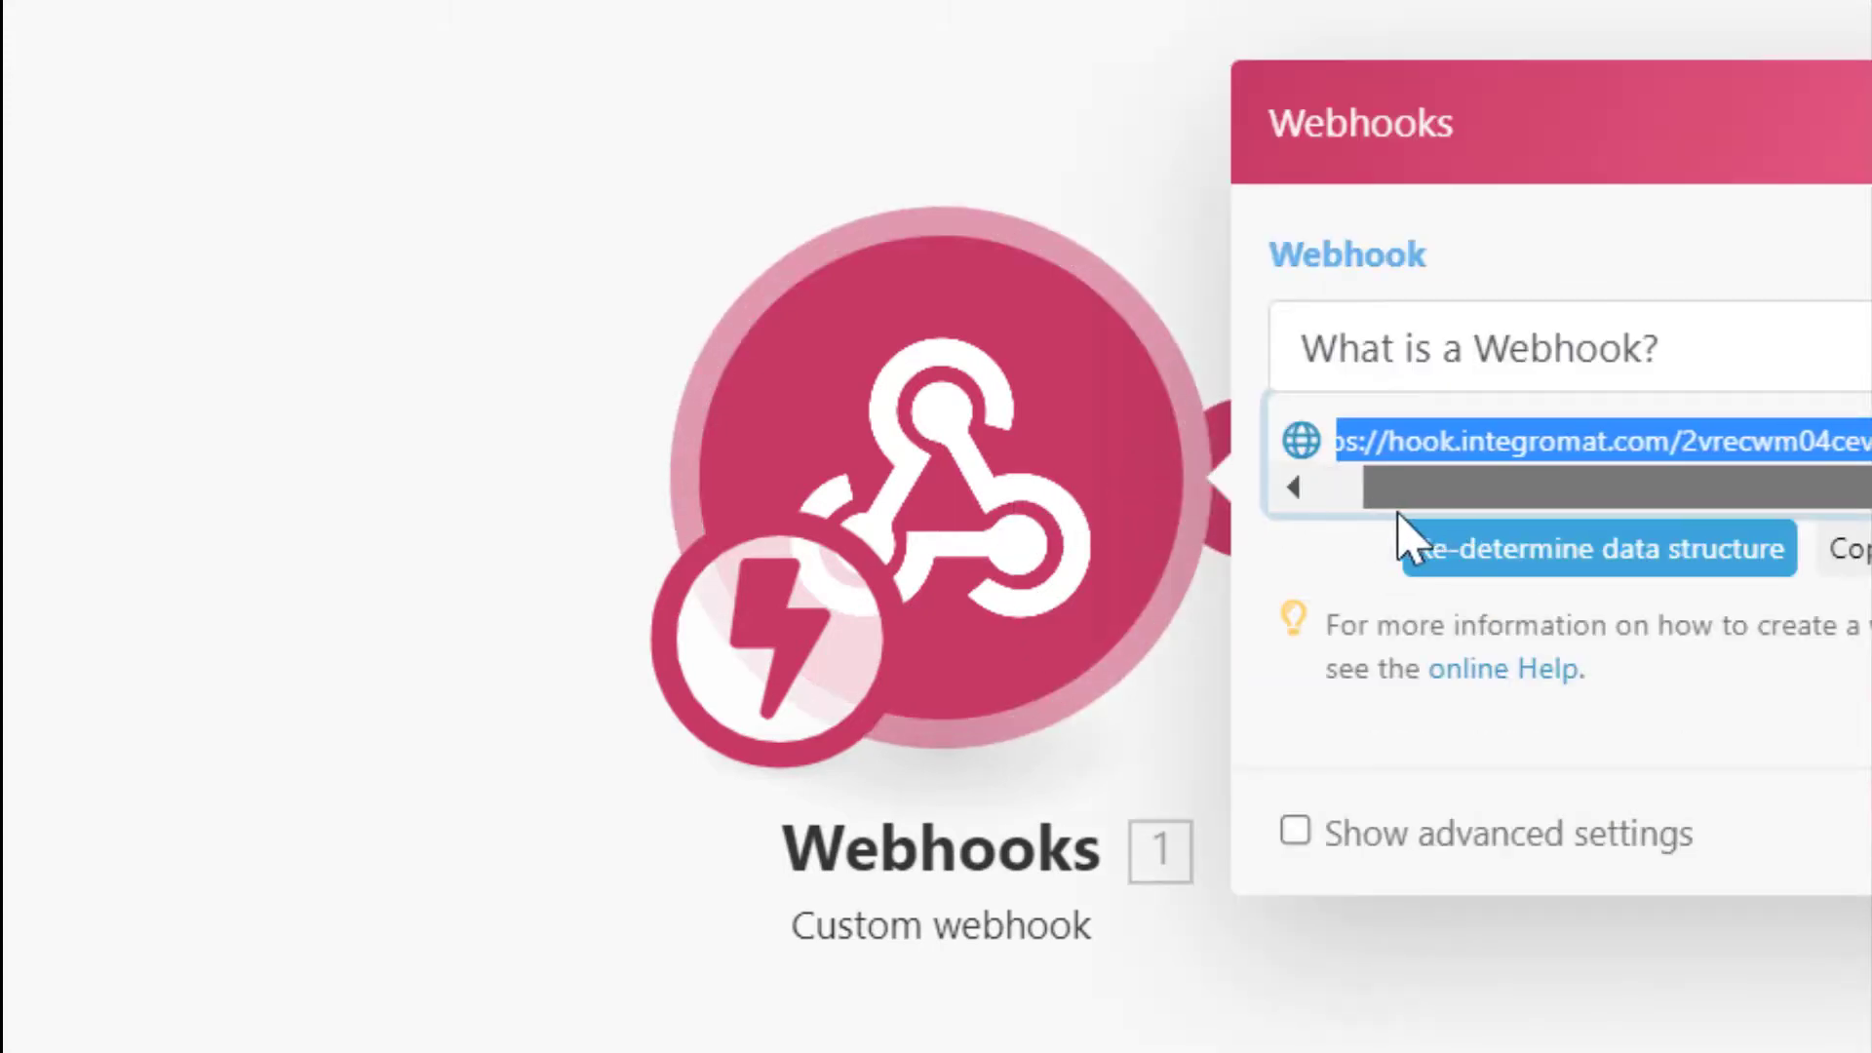
pyautogui.moveTo(1396, 512); pyautogui.dragTo(1274, 531)
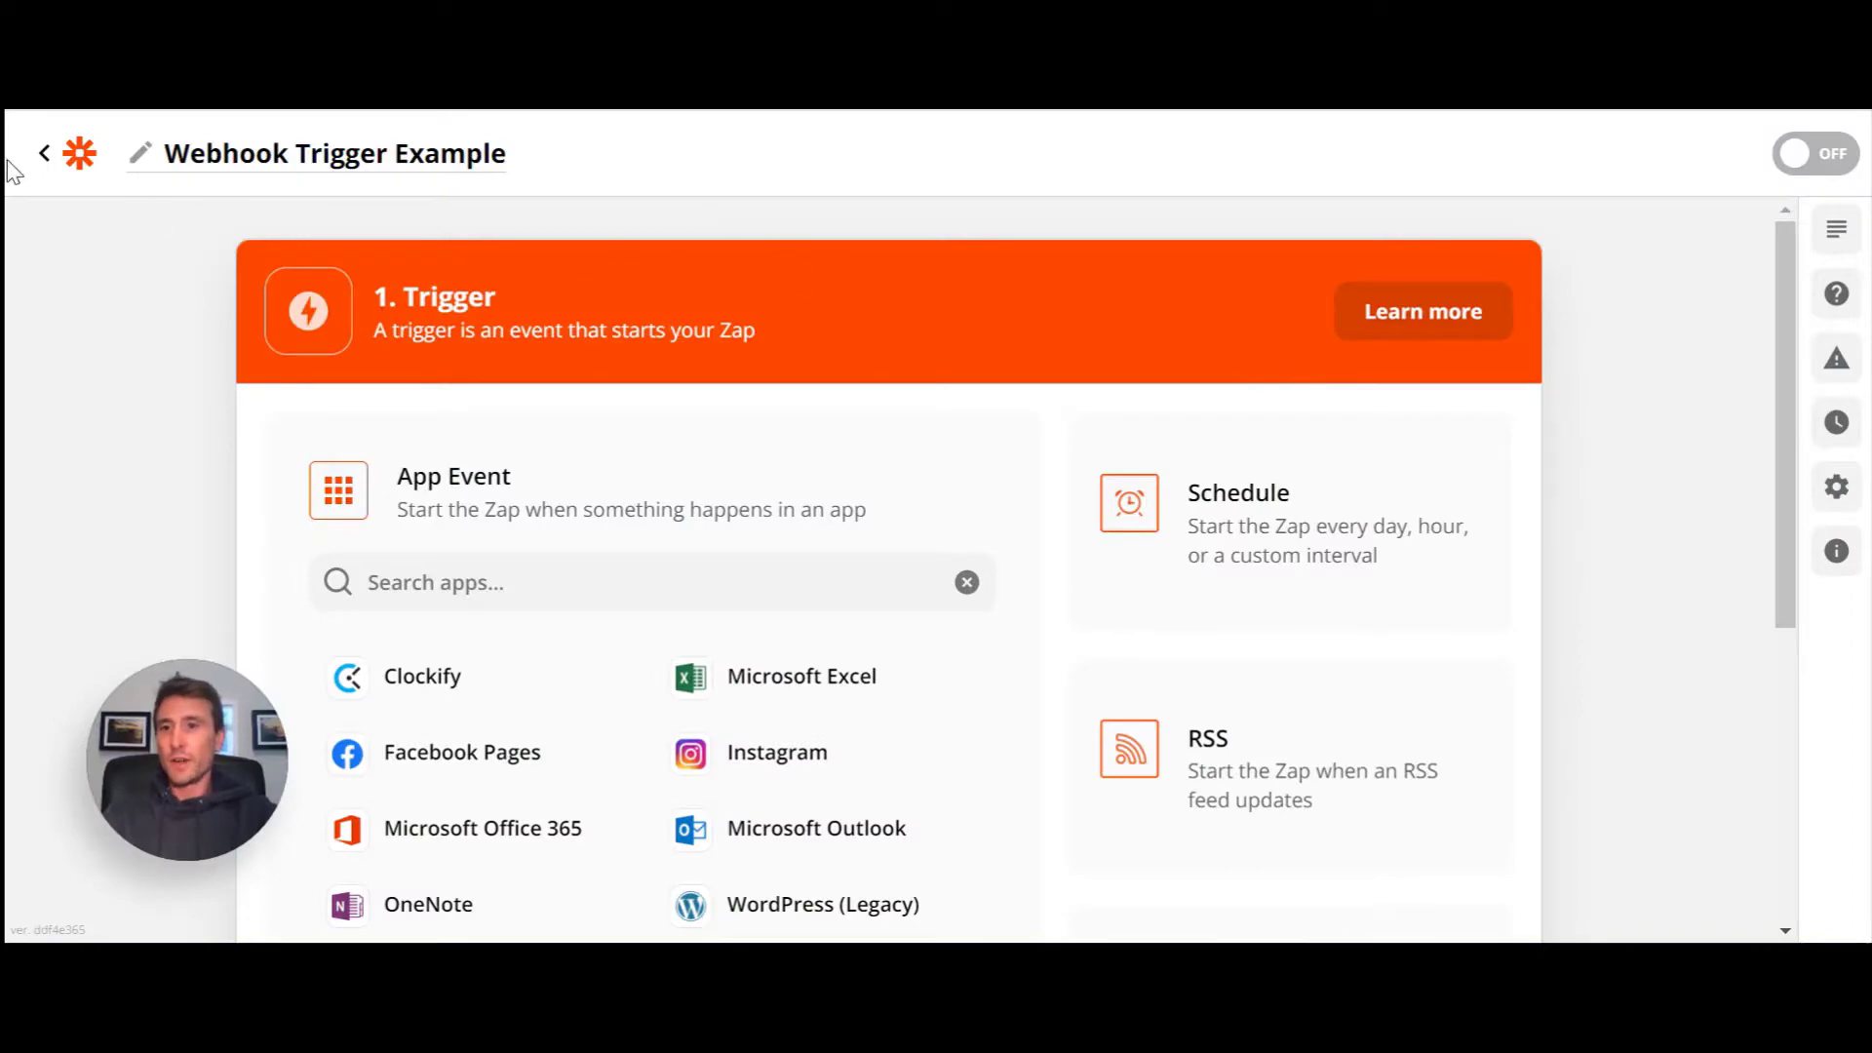
# - Make Webhooks by Zapier with the Catch Hook event the zap's trigger
pyautogui.scroll(-4, 1133, 429)
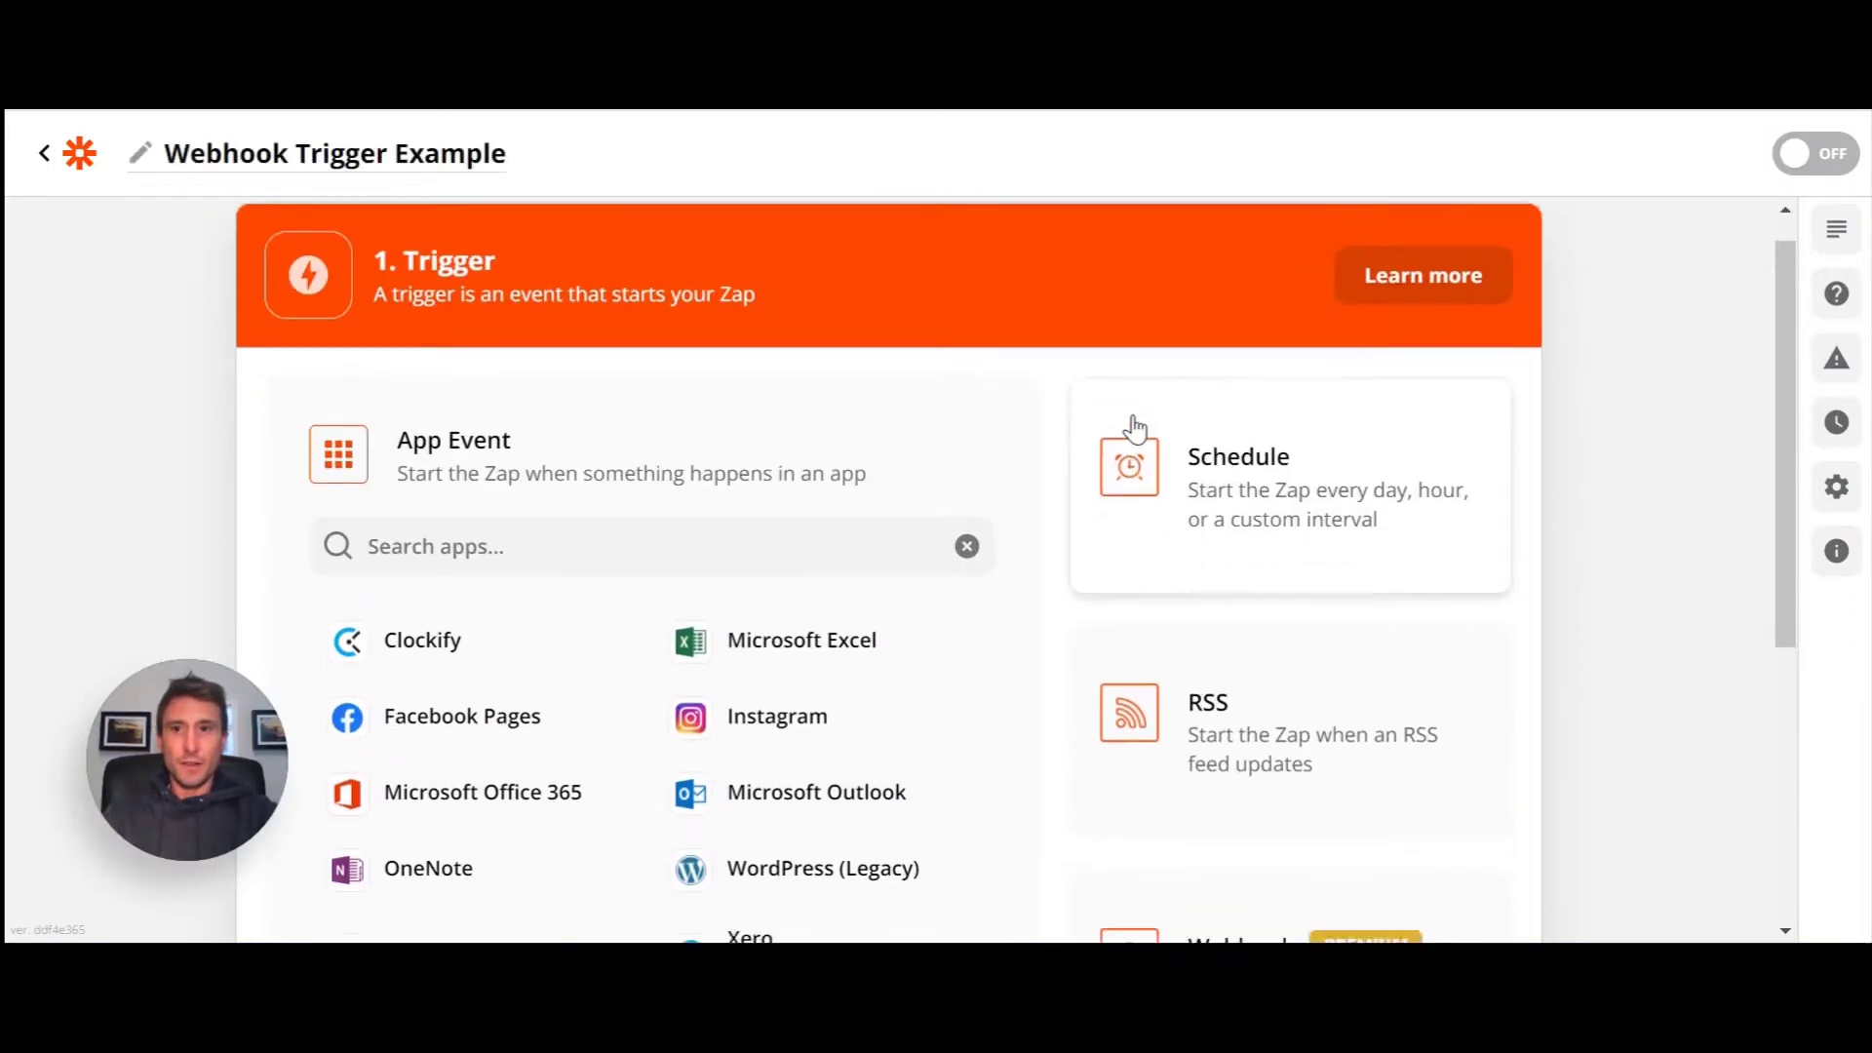
pyautogui.scroll(4, 907, 385)
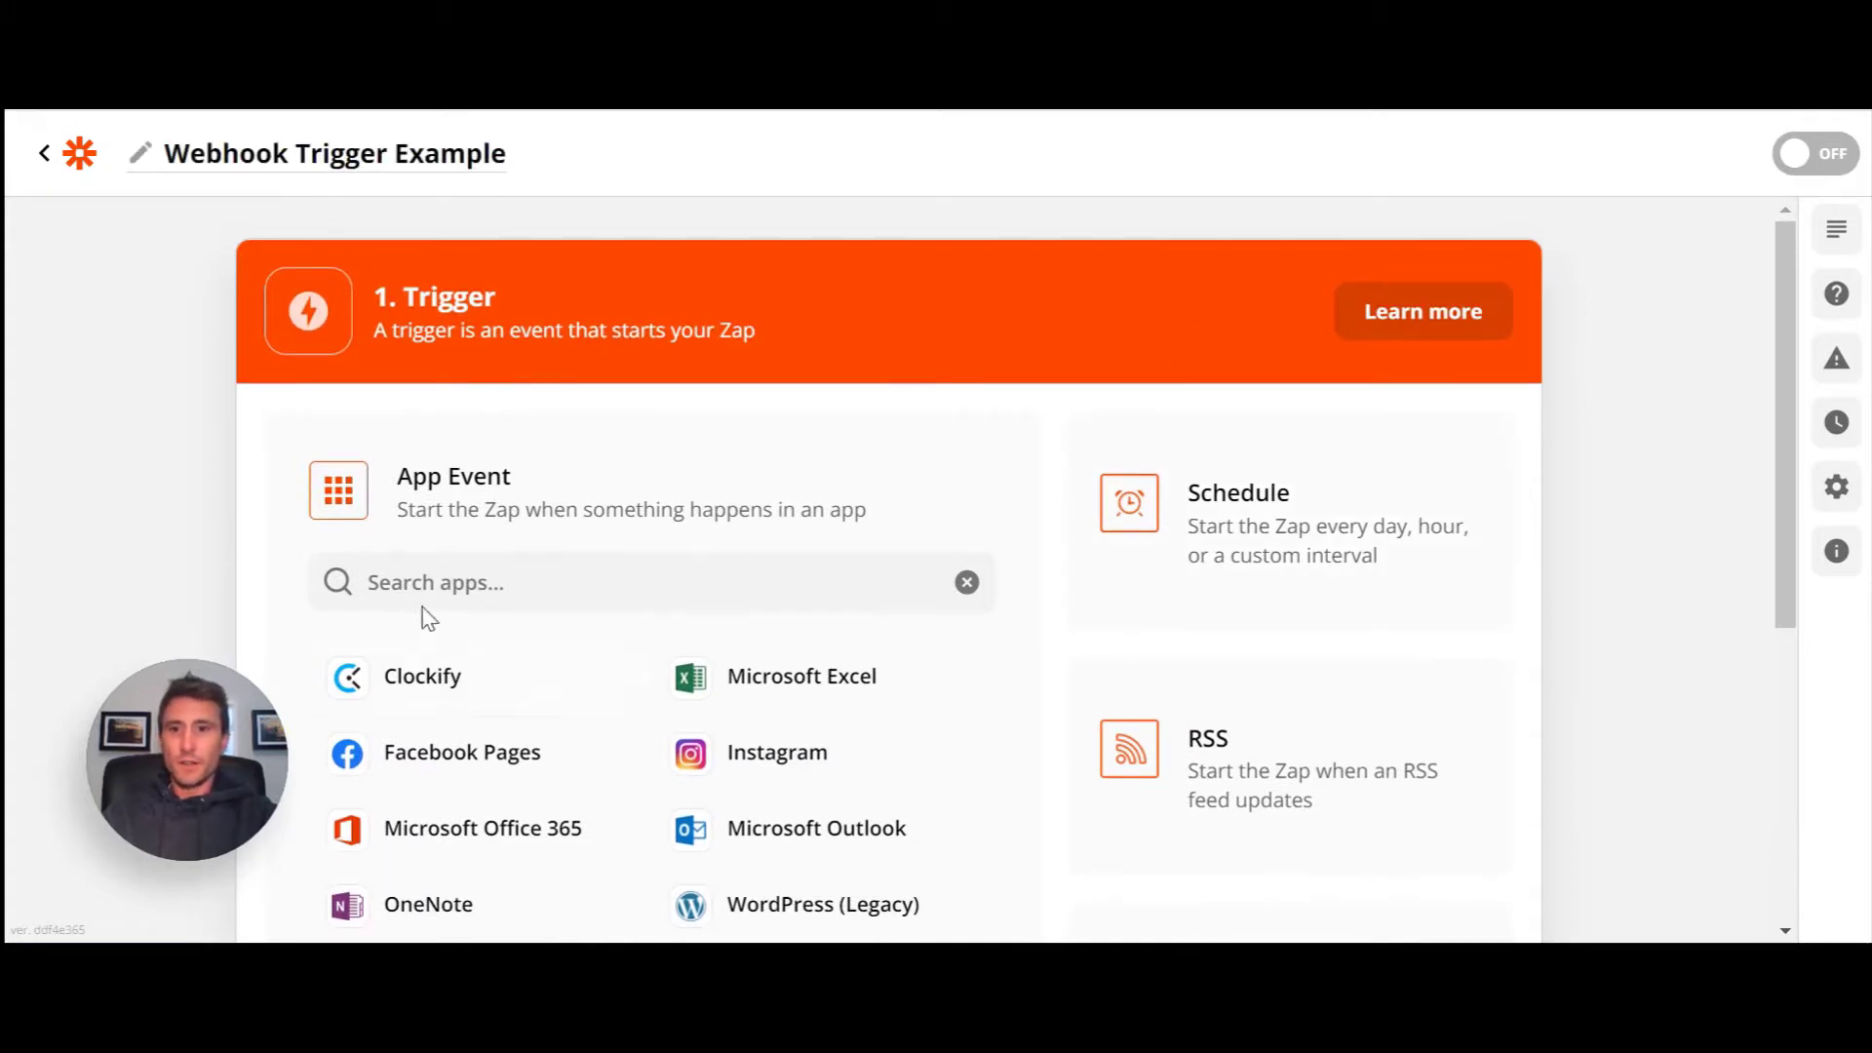
pyautogui.write('Zapier')
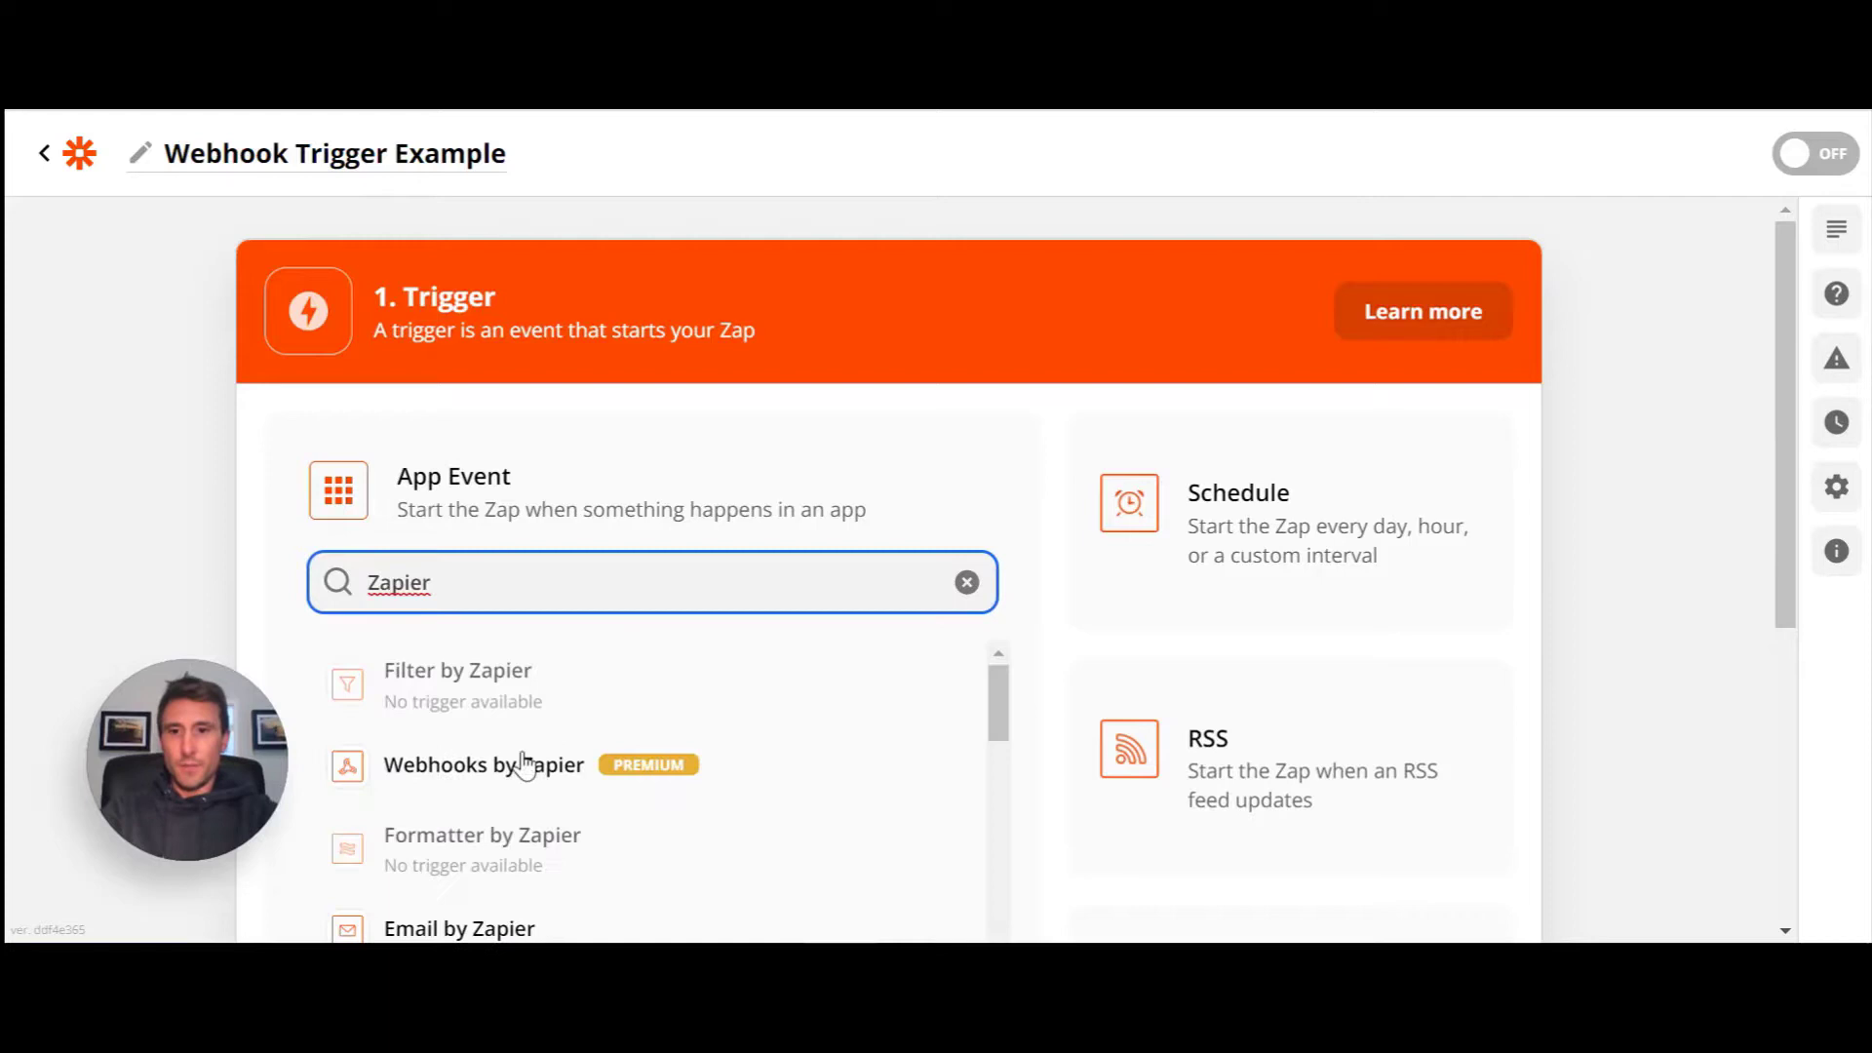
pyautogui.click(471, 770)
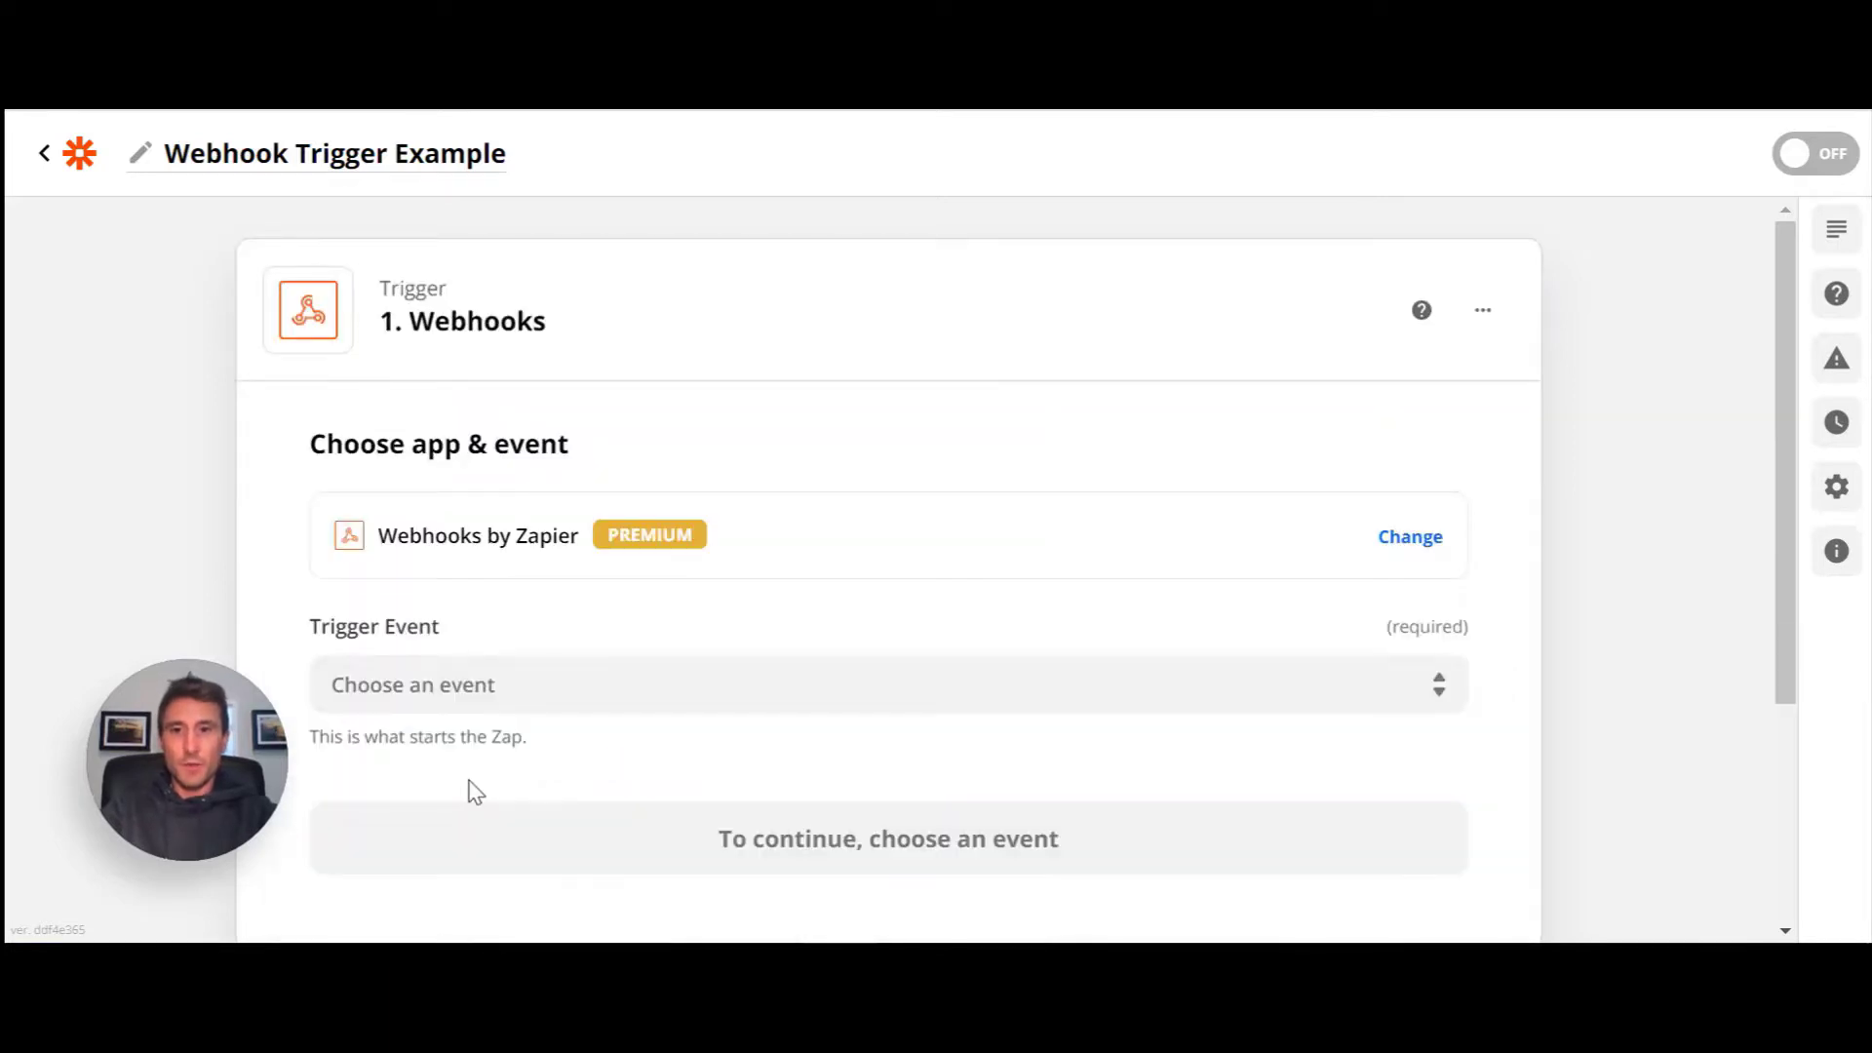
pyautogui.scroll(-1, 806, 615)
pyautogui.click(502, 571)
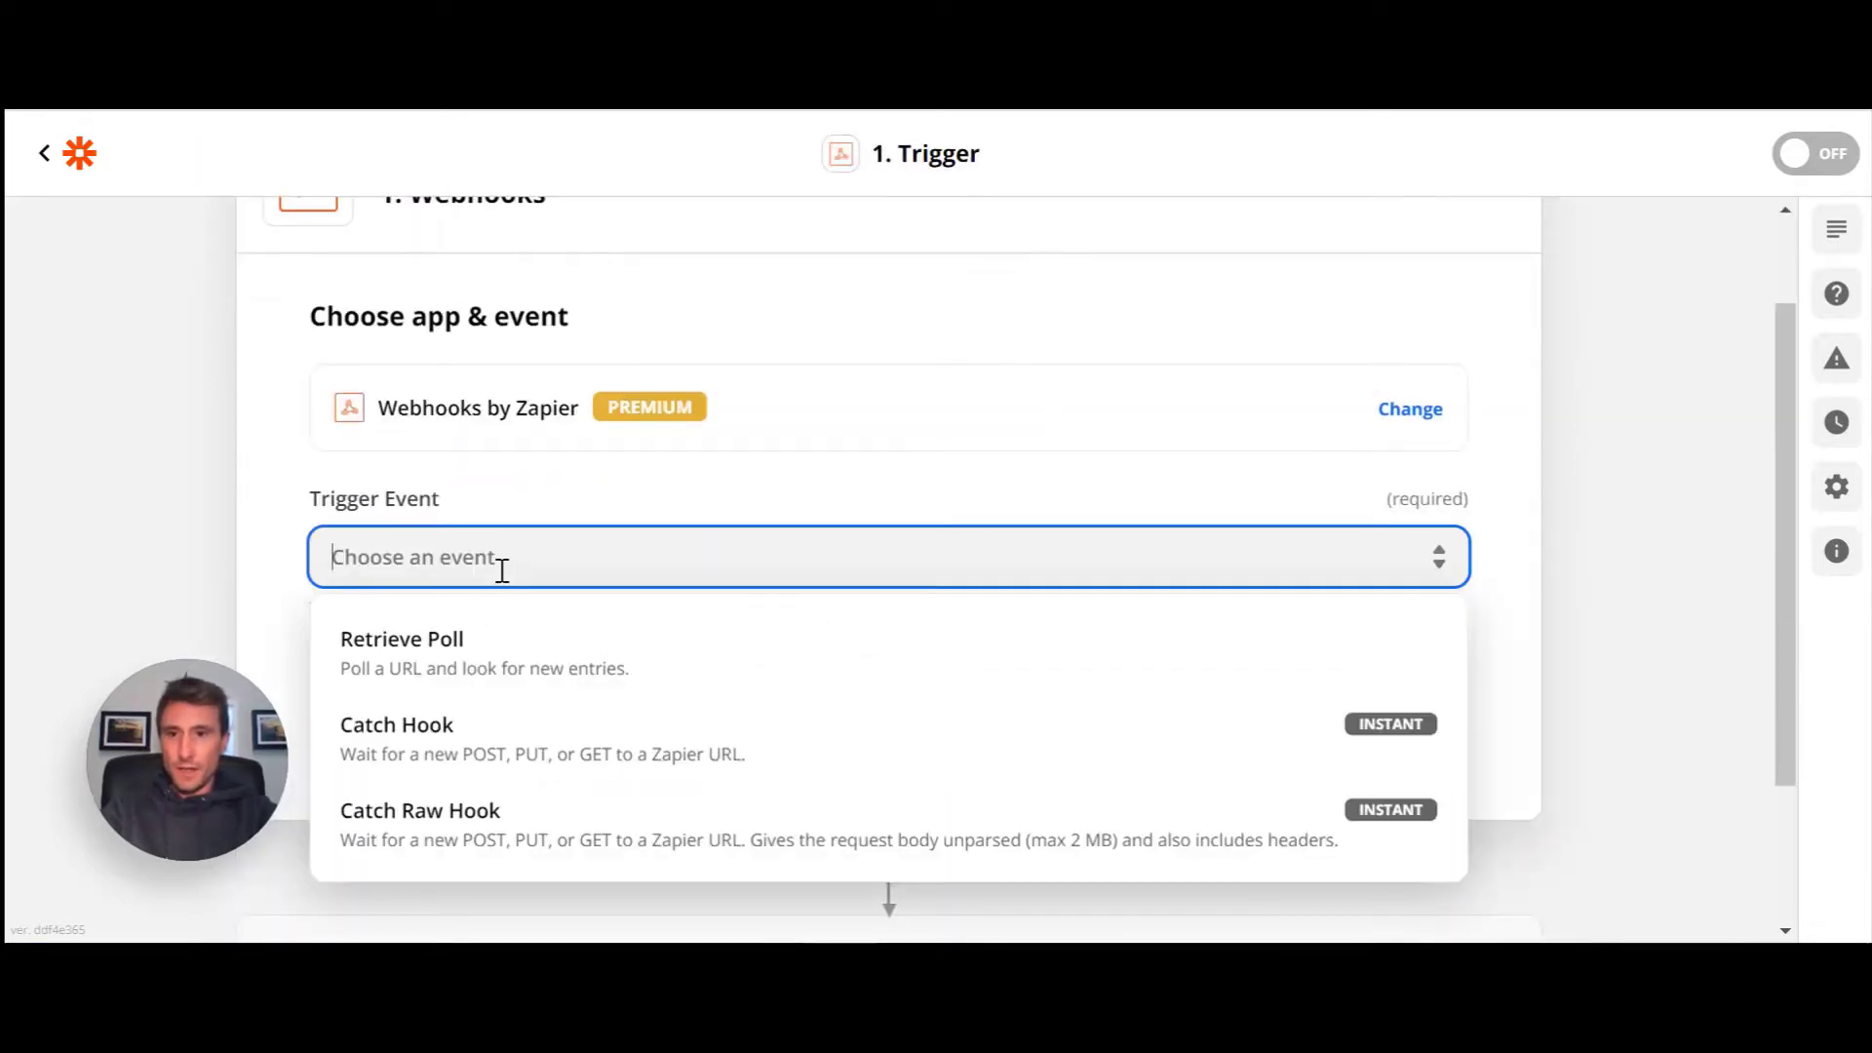
pyautogui.click(520, 761)
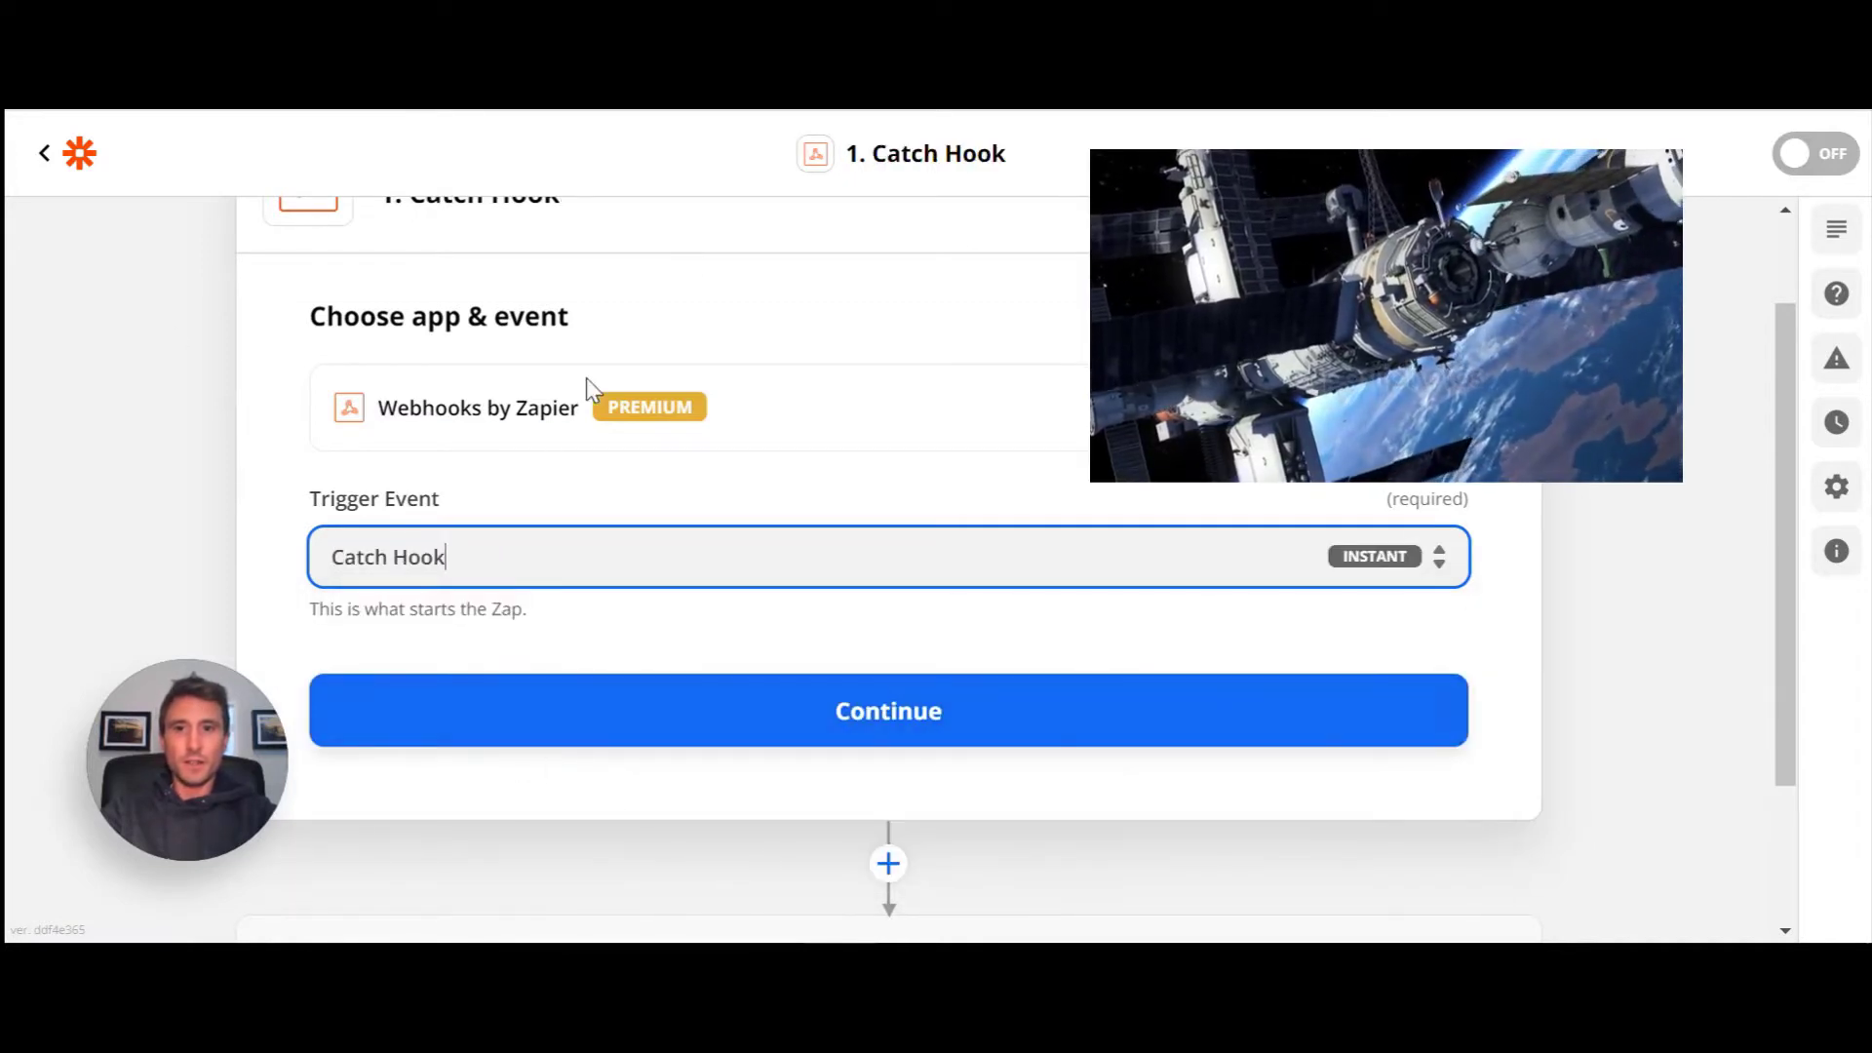
# - Continue to the trigger setup and copy the Catch Hook's custom webhook URL
pyautogui.scroll(-1, 944, 480)
pyautogui.scroll(-2, 942, 476)
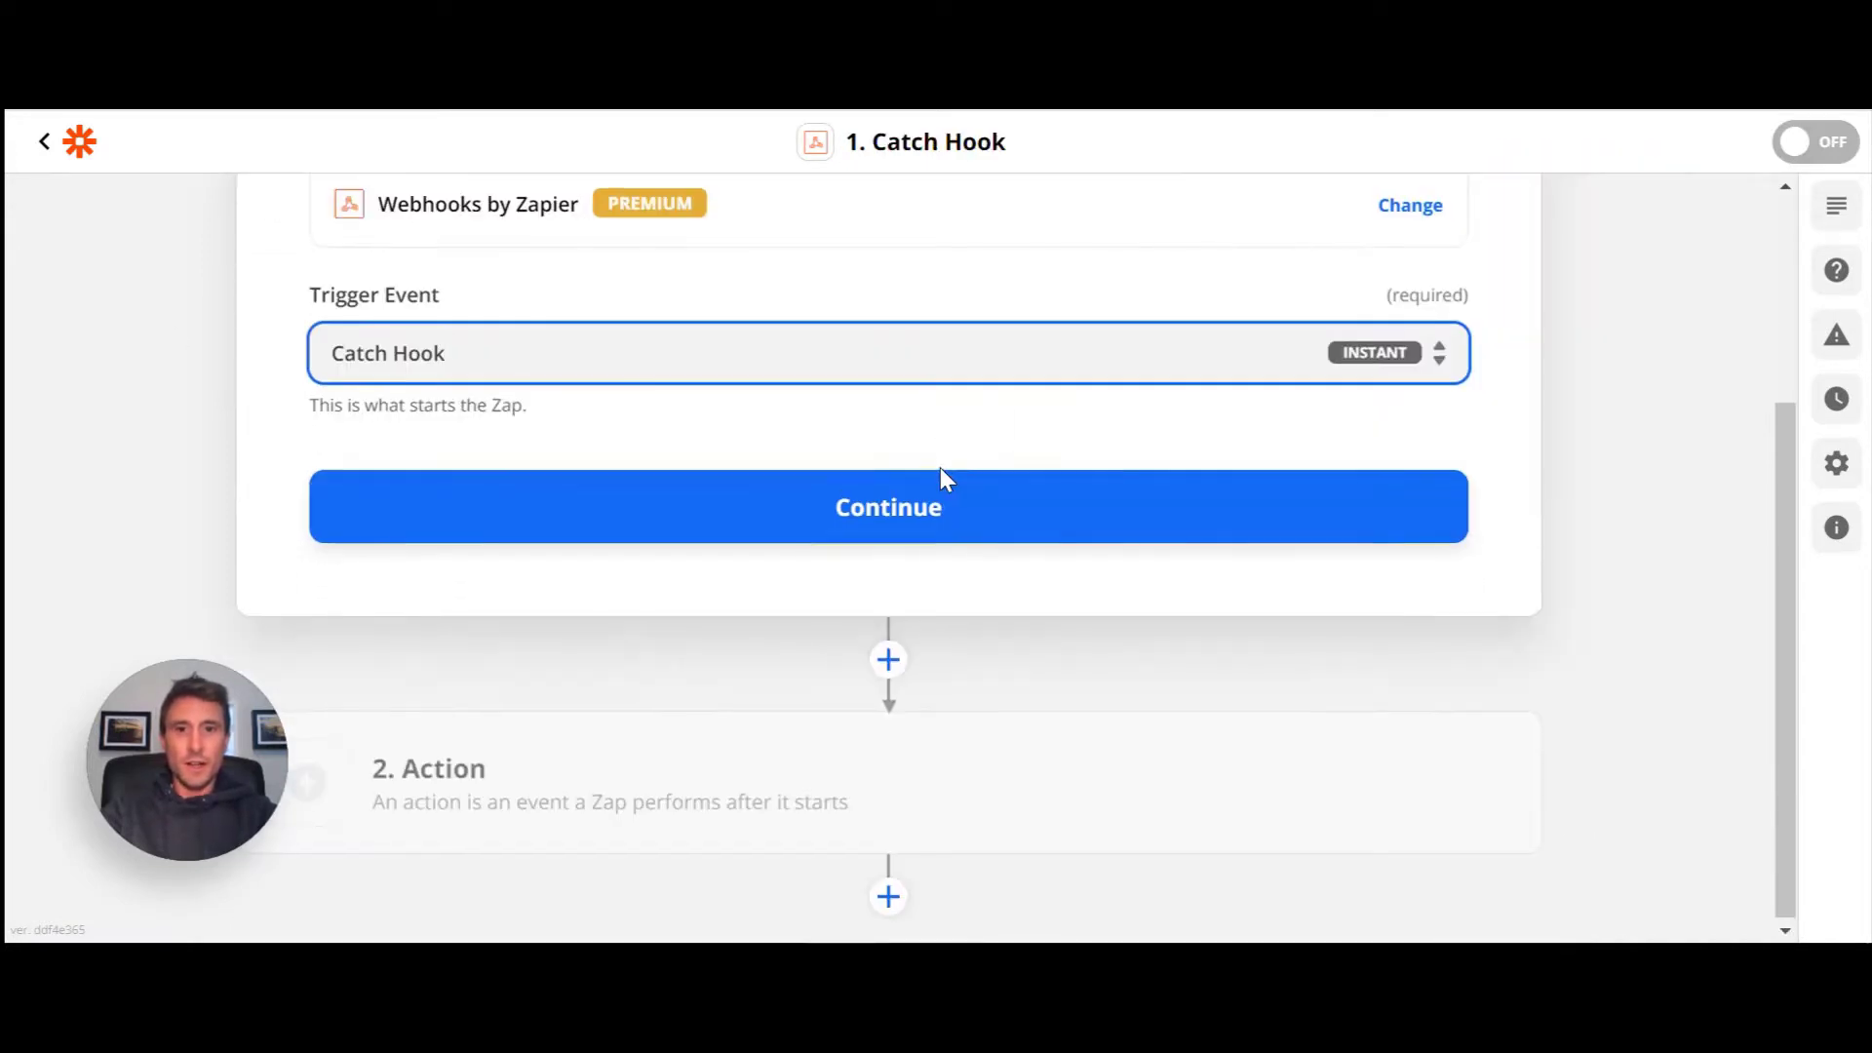
pyautogui.click(841, 507)
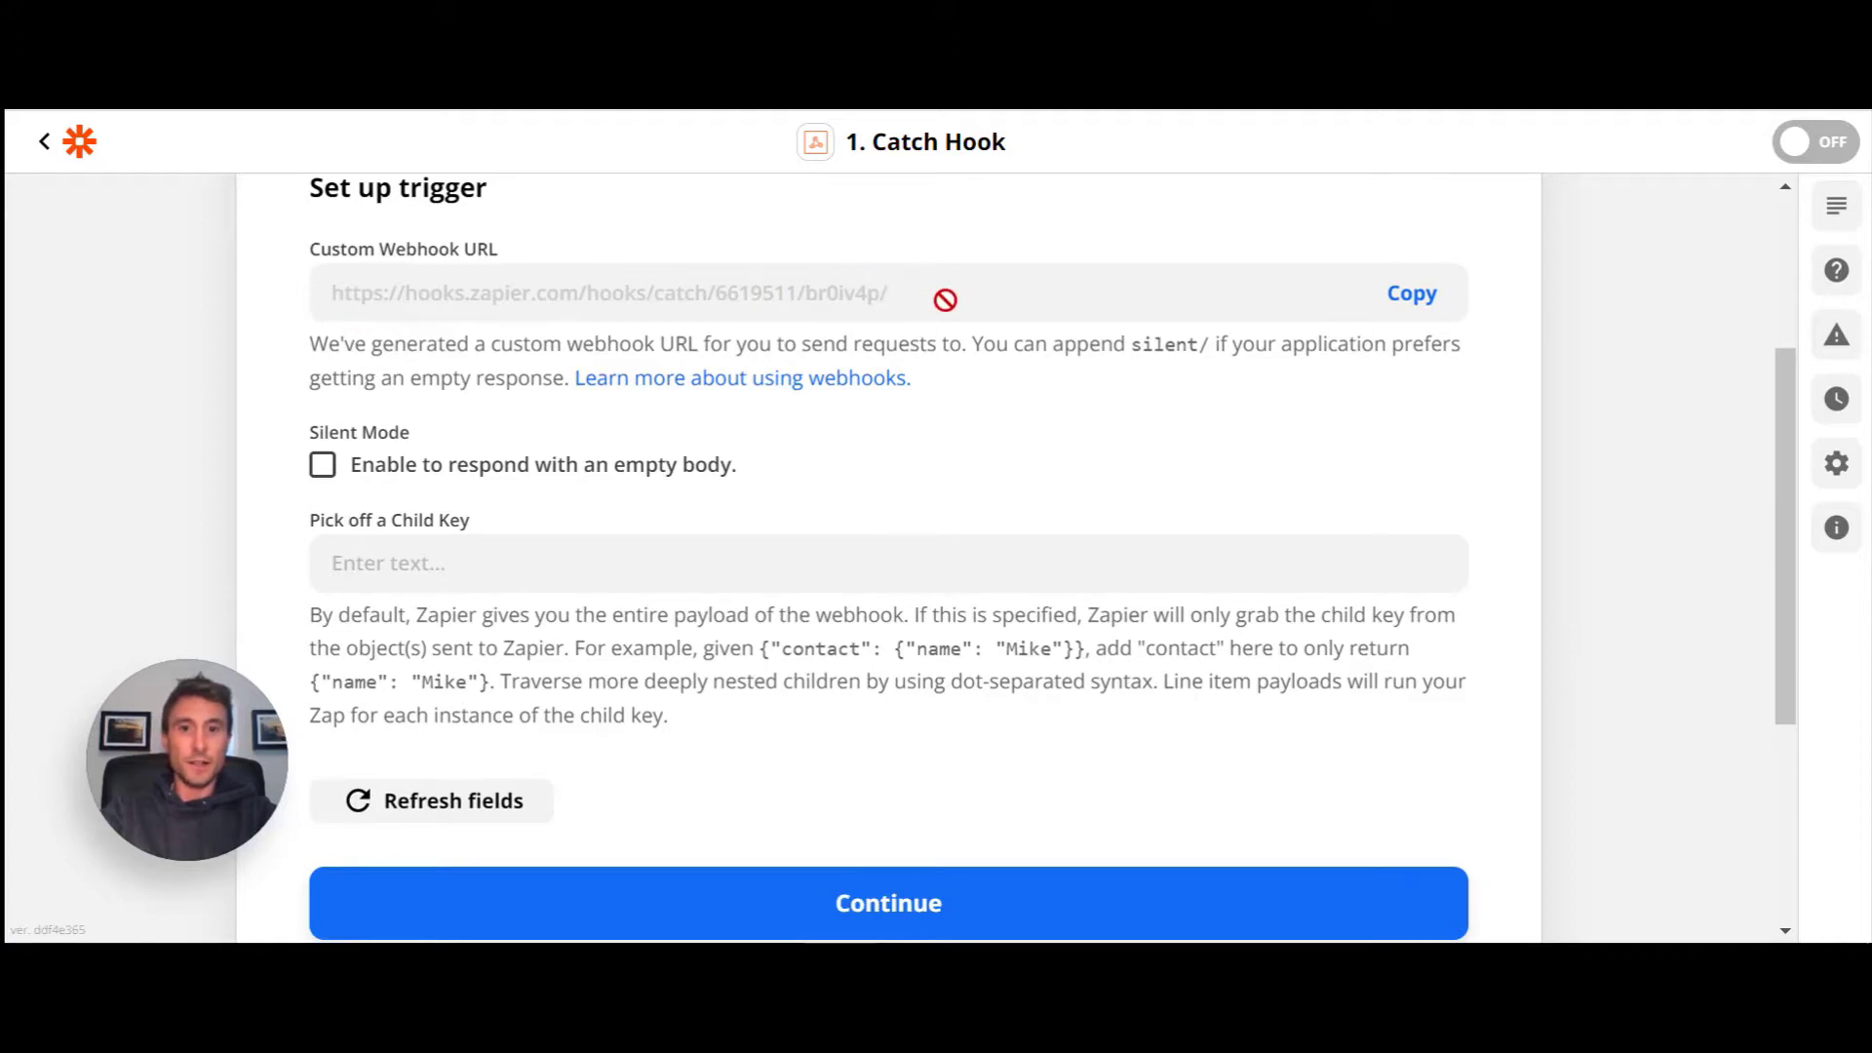
pyautogui.scroll(2, 643, 527)
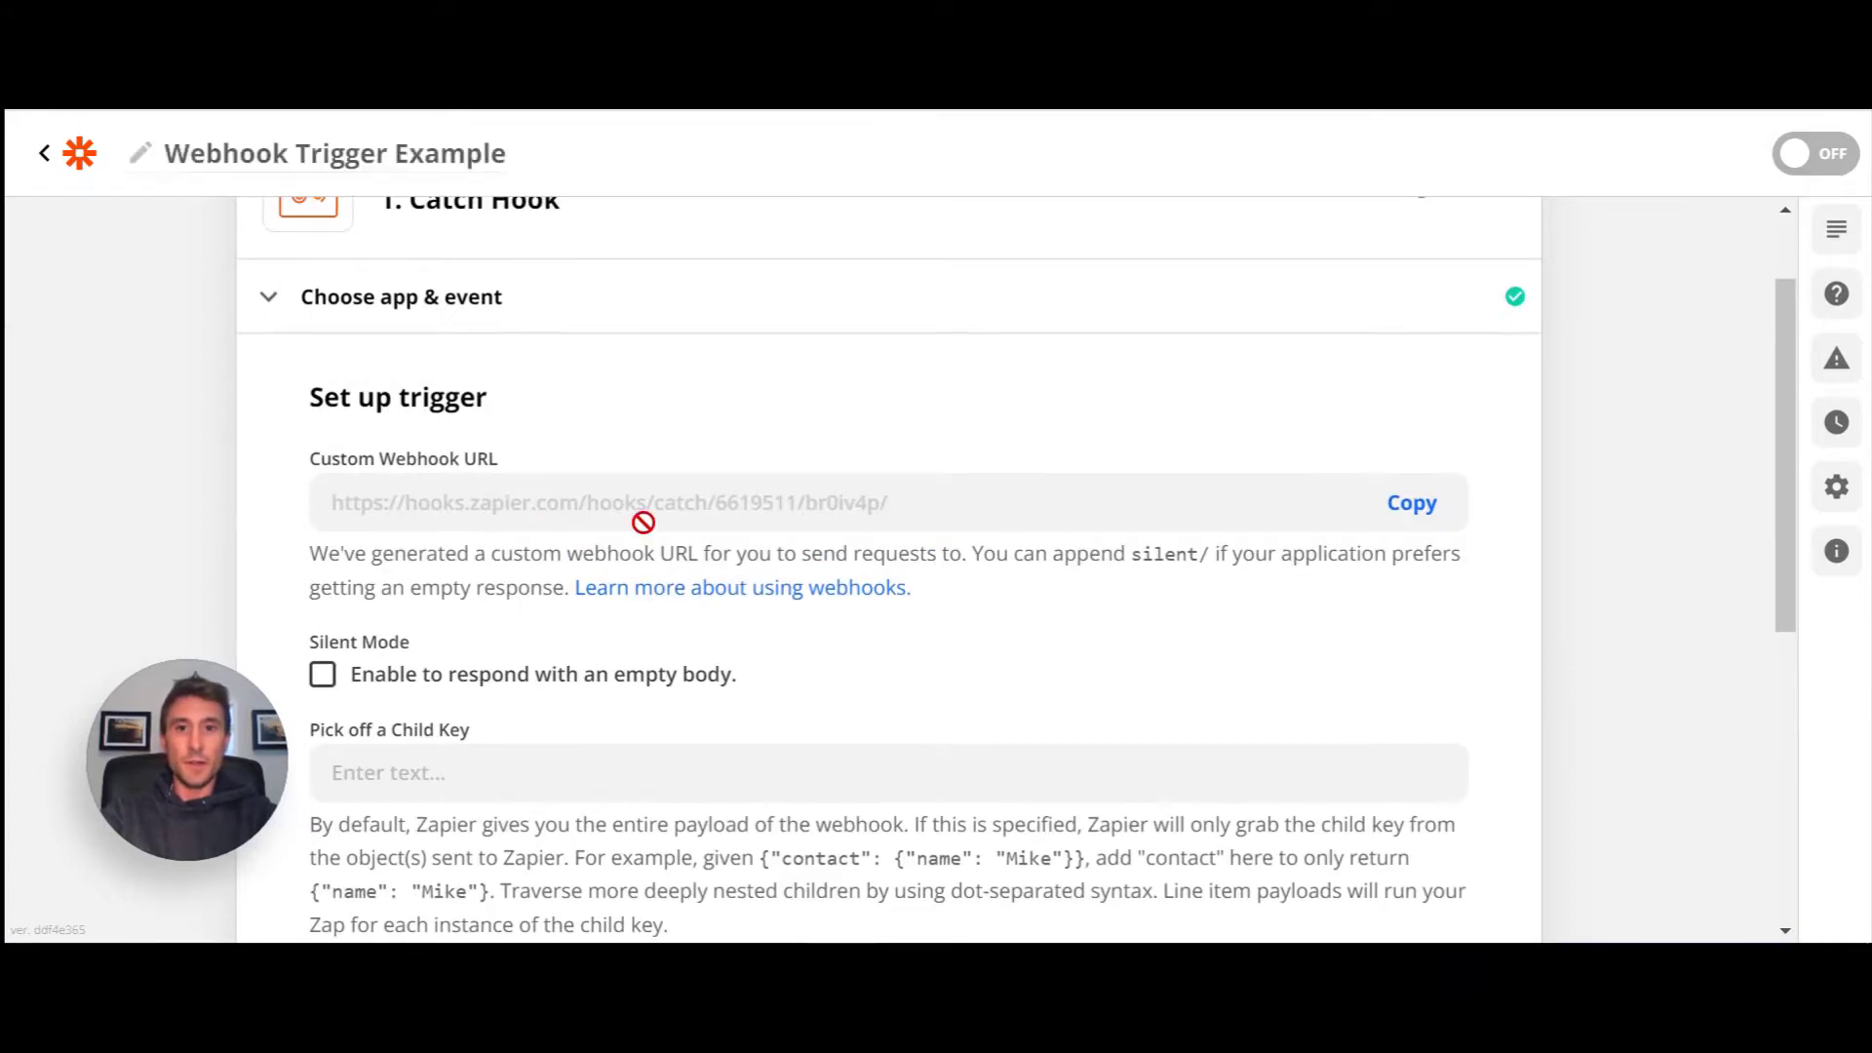
pyautogui.click(1416, 505)
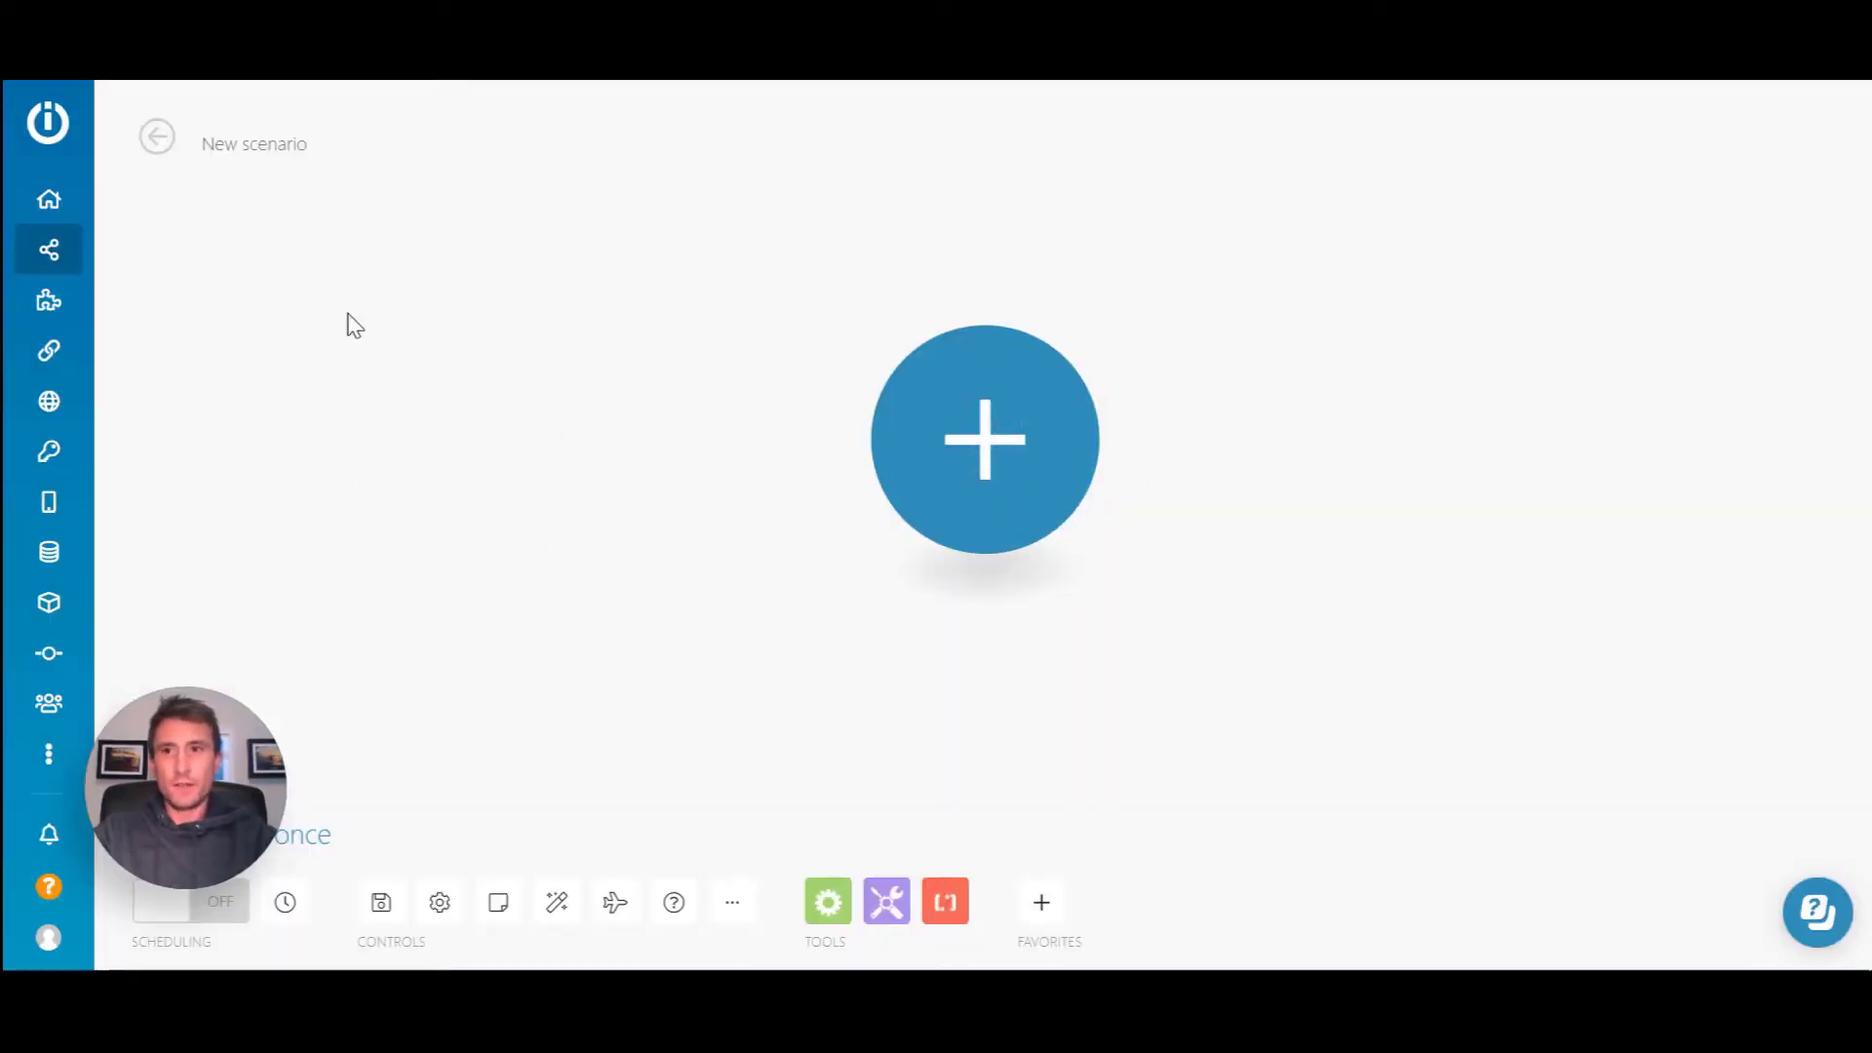
# - Add a Webhooks Custom webhook module as the scenario's first module
pyautogui.click(1000, 438)
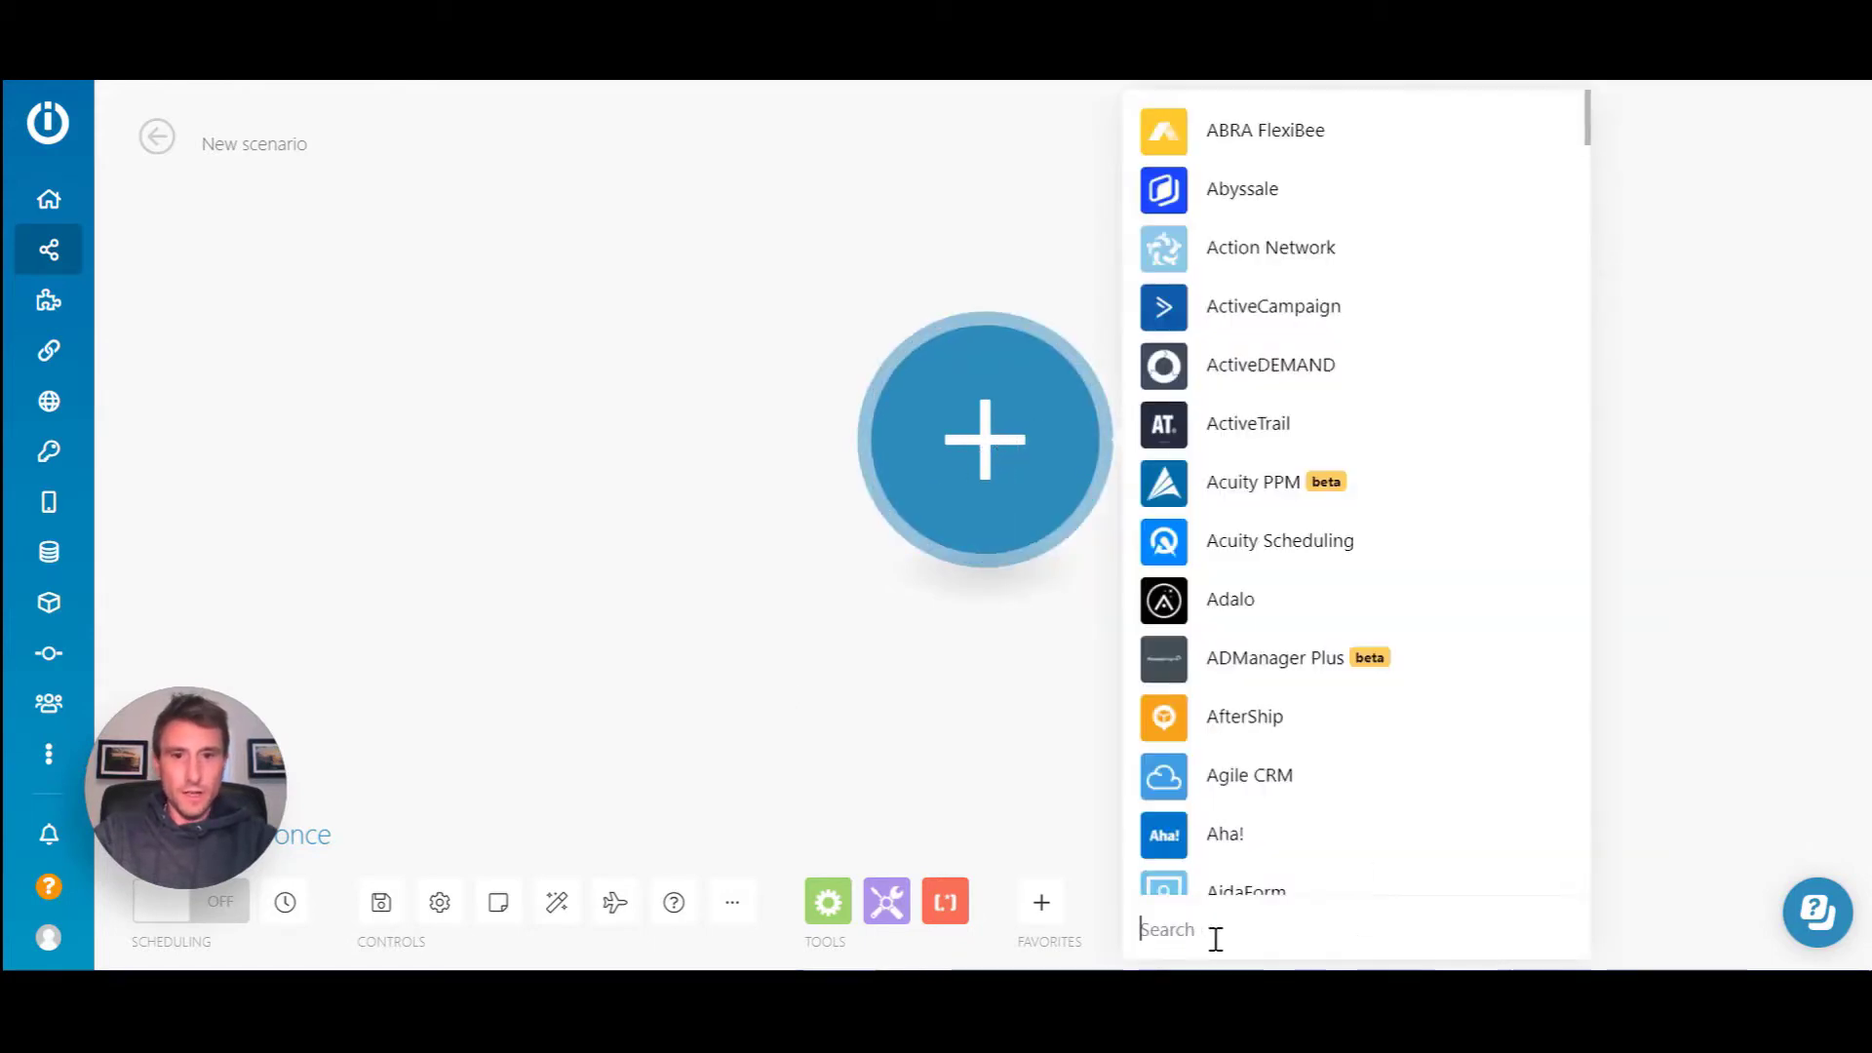
pyautogui.write('Webhook')
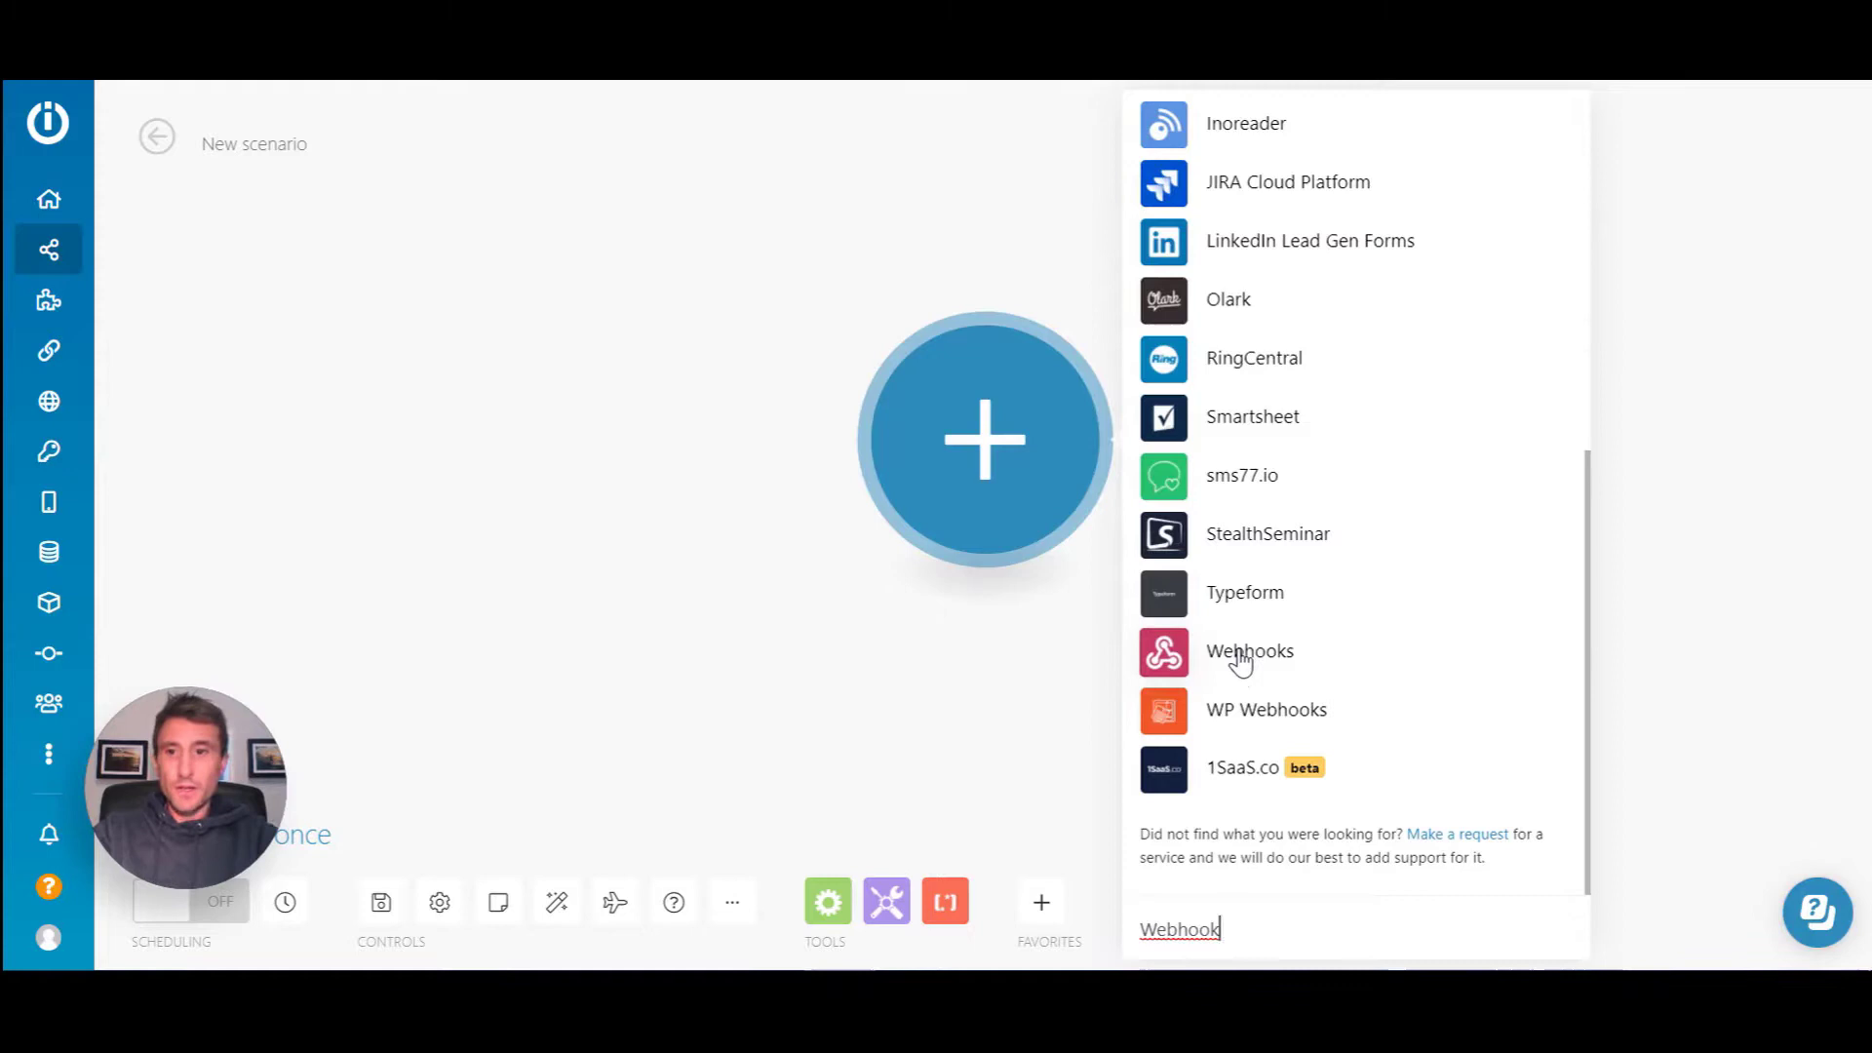
pyautogui.click(1240, 655)
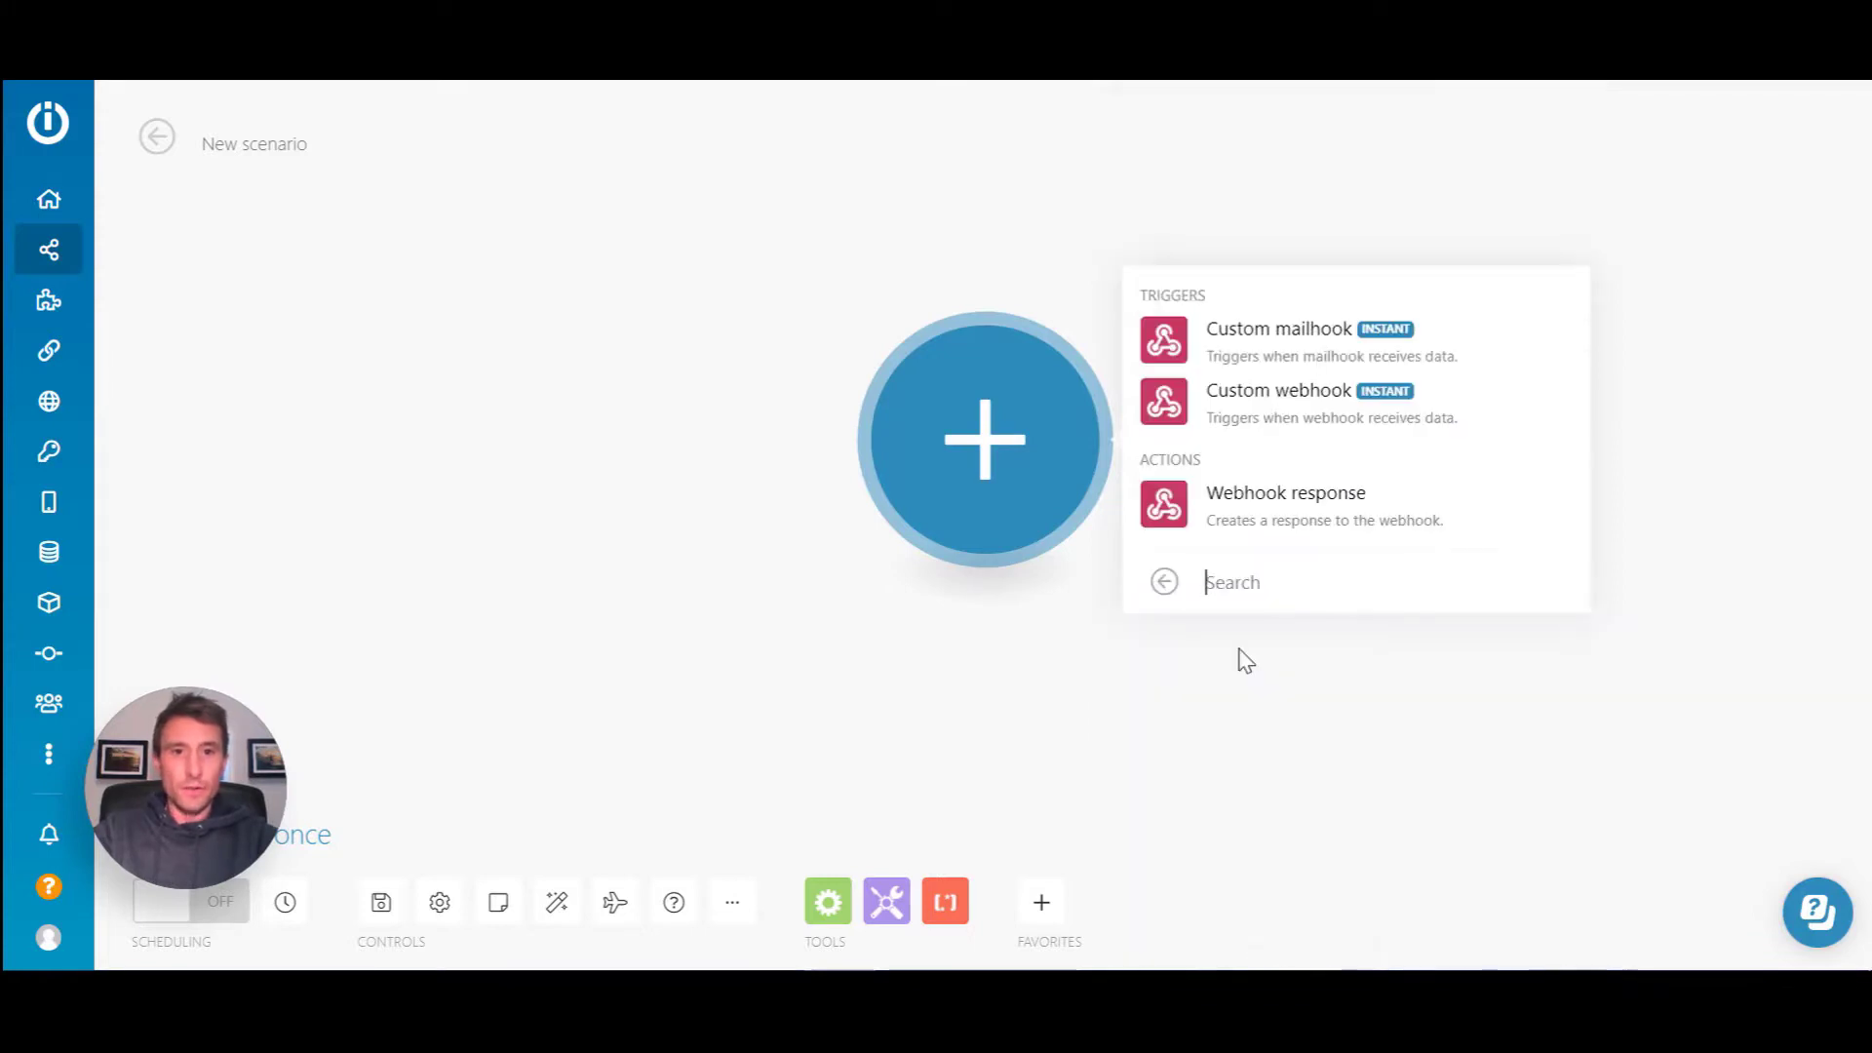
pyautogui.click(1262, 425)
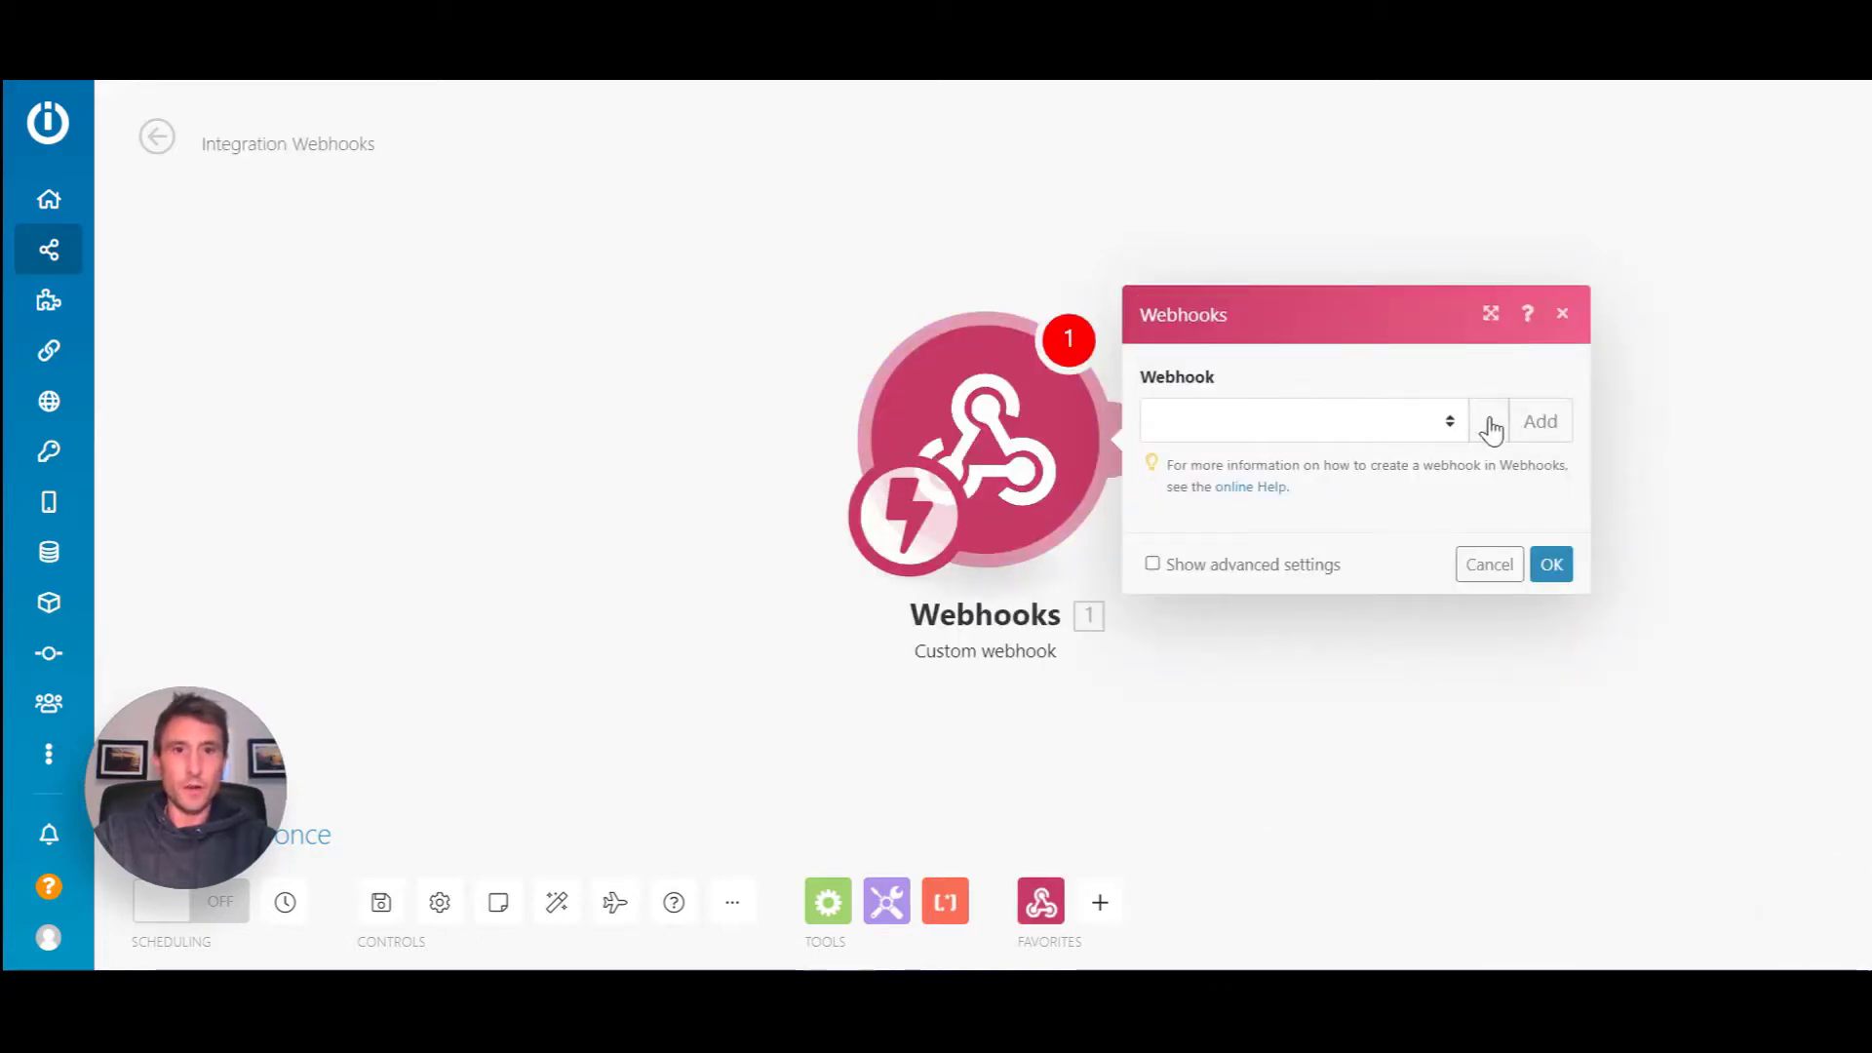
# - Create a hook named 'Example Rocket Webhook Tutorial' and select its address
pyautogui.click(1560, 421)
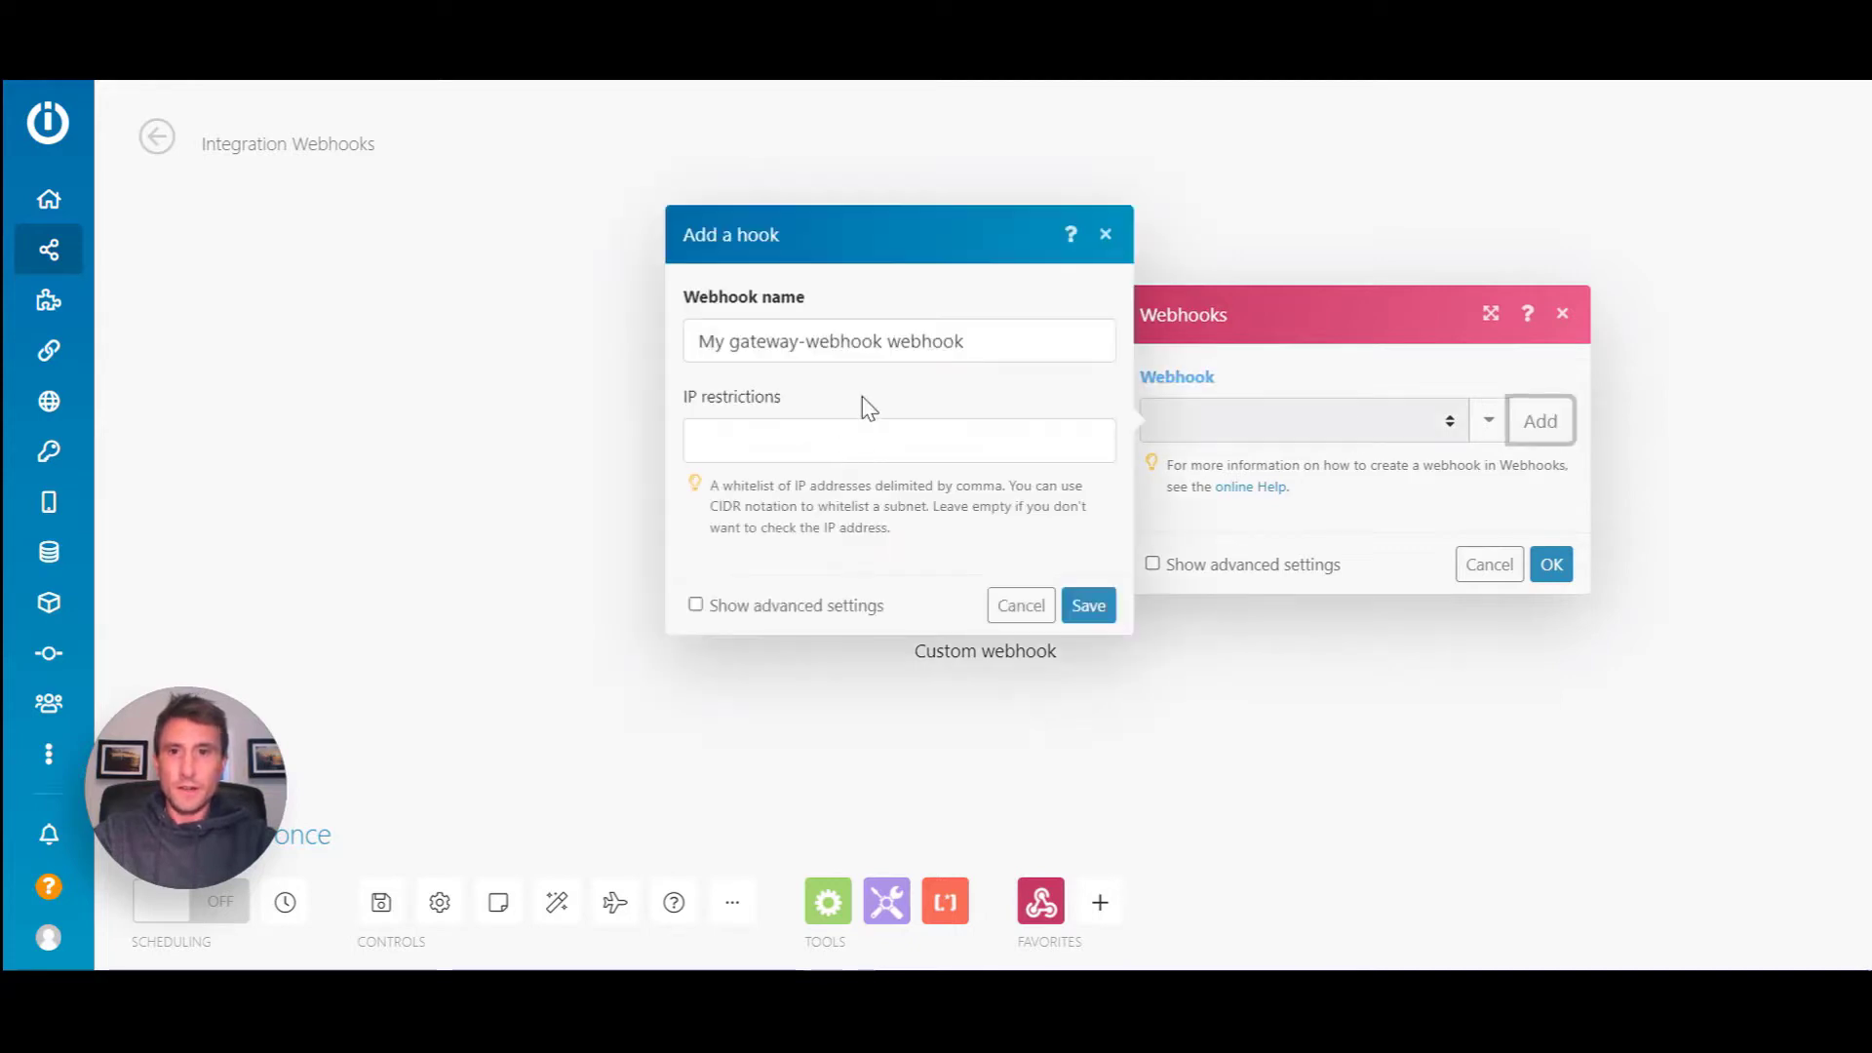
pyautogui.tripleClick(998, 340)
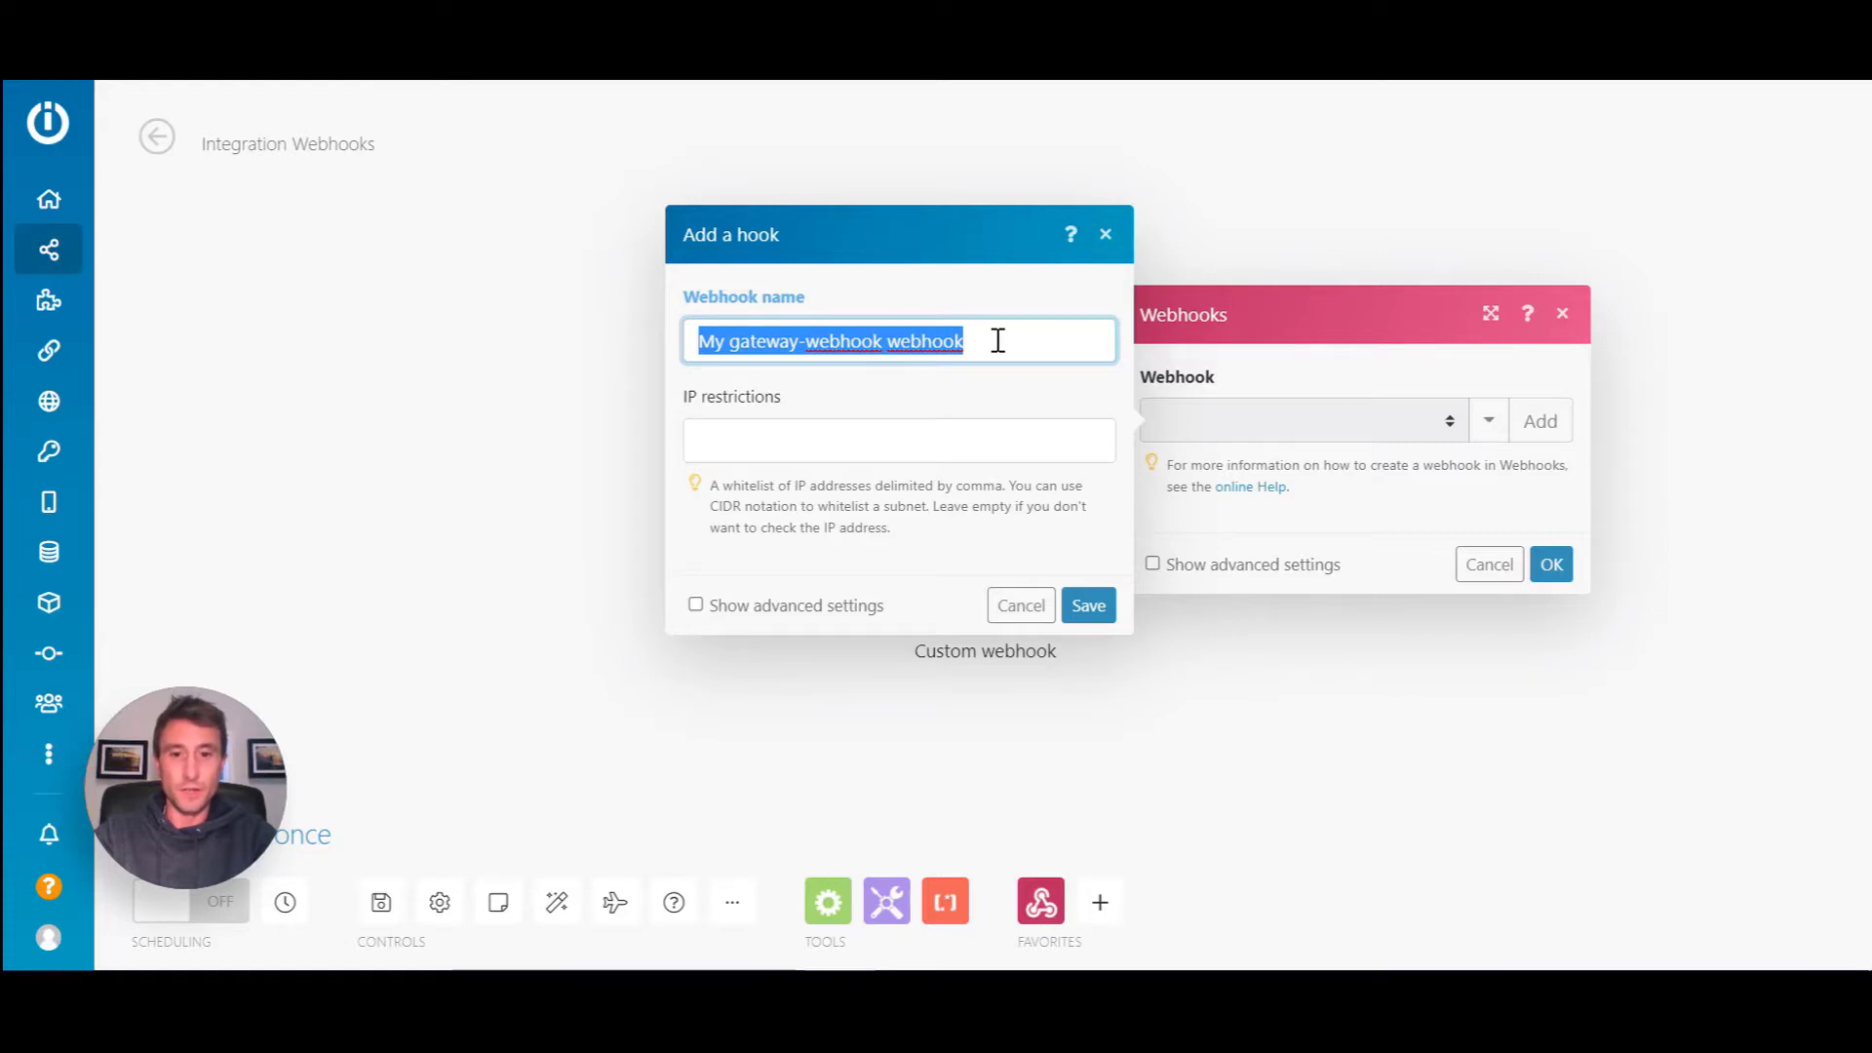
pyautogui.write('Example Rocket Webhook Tutorial')
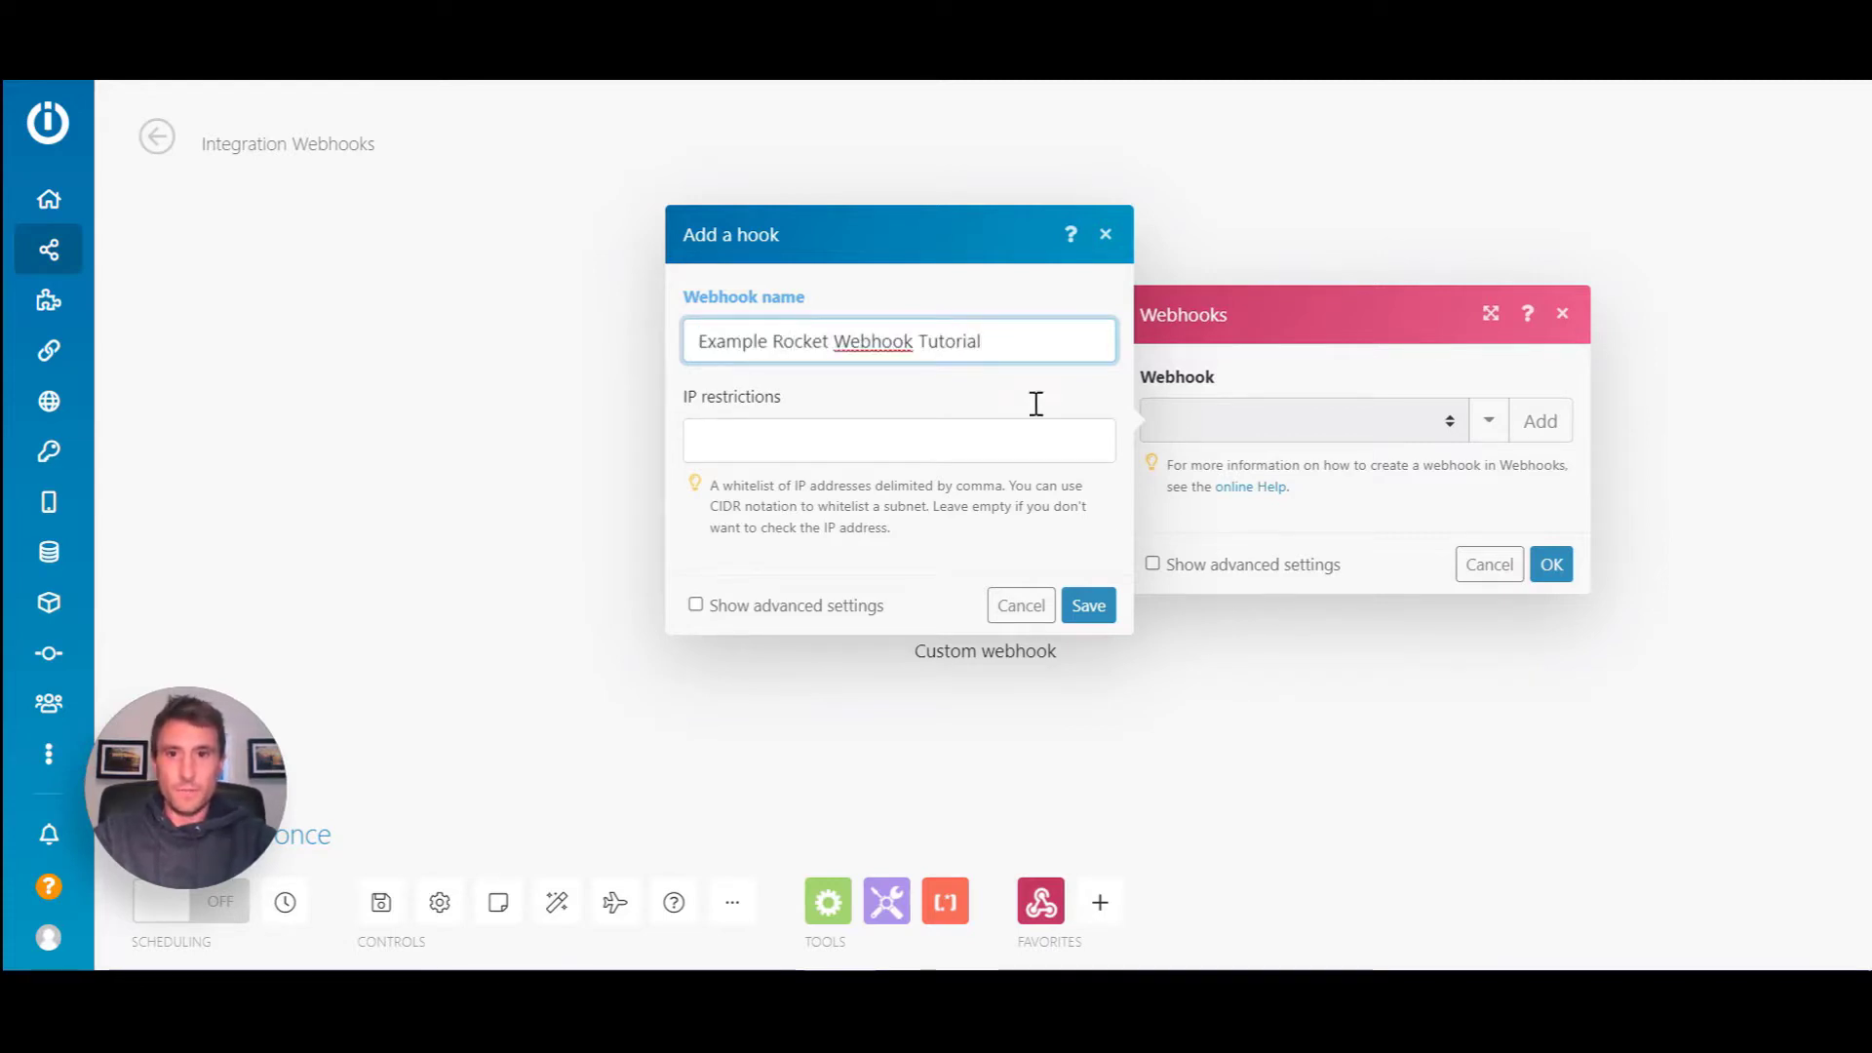
pyautogui.click(1088, 605)
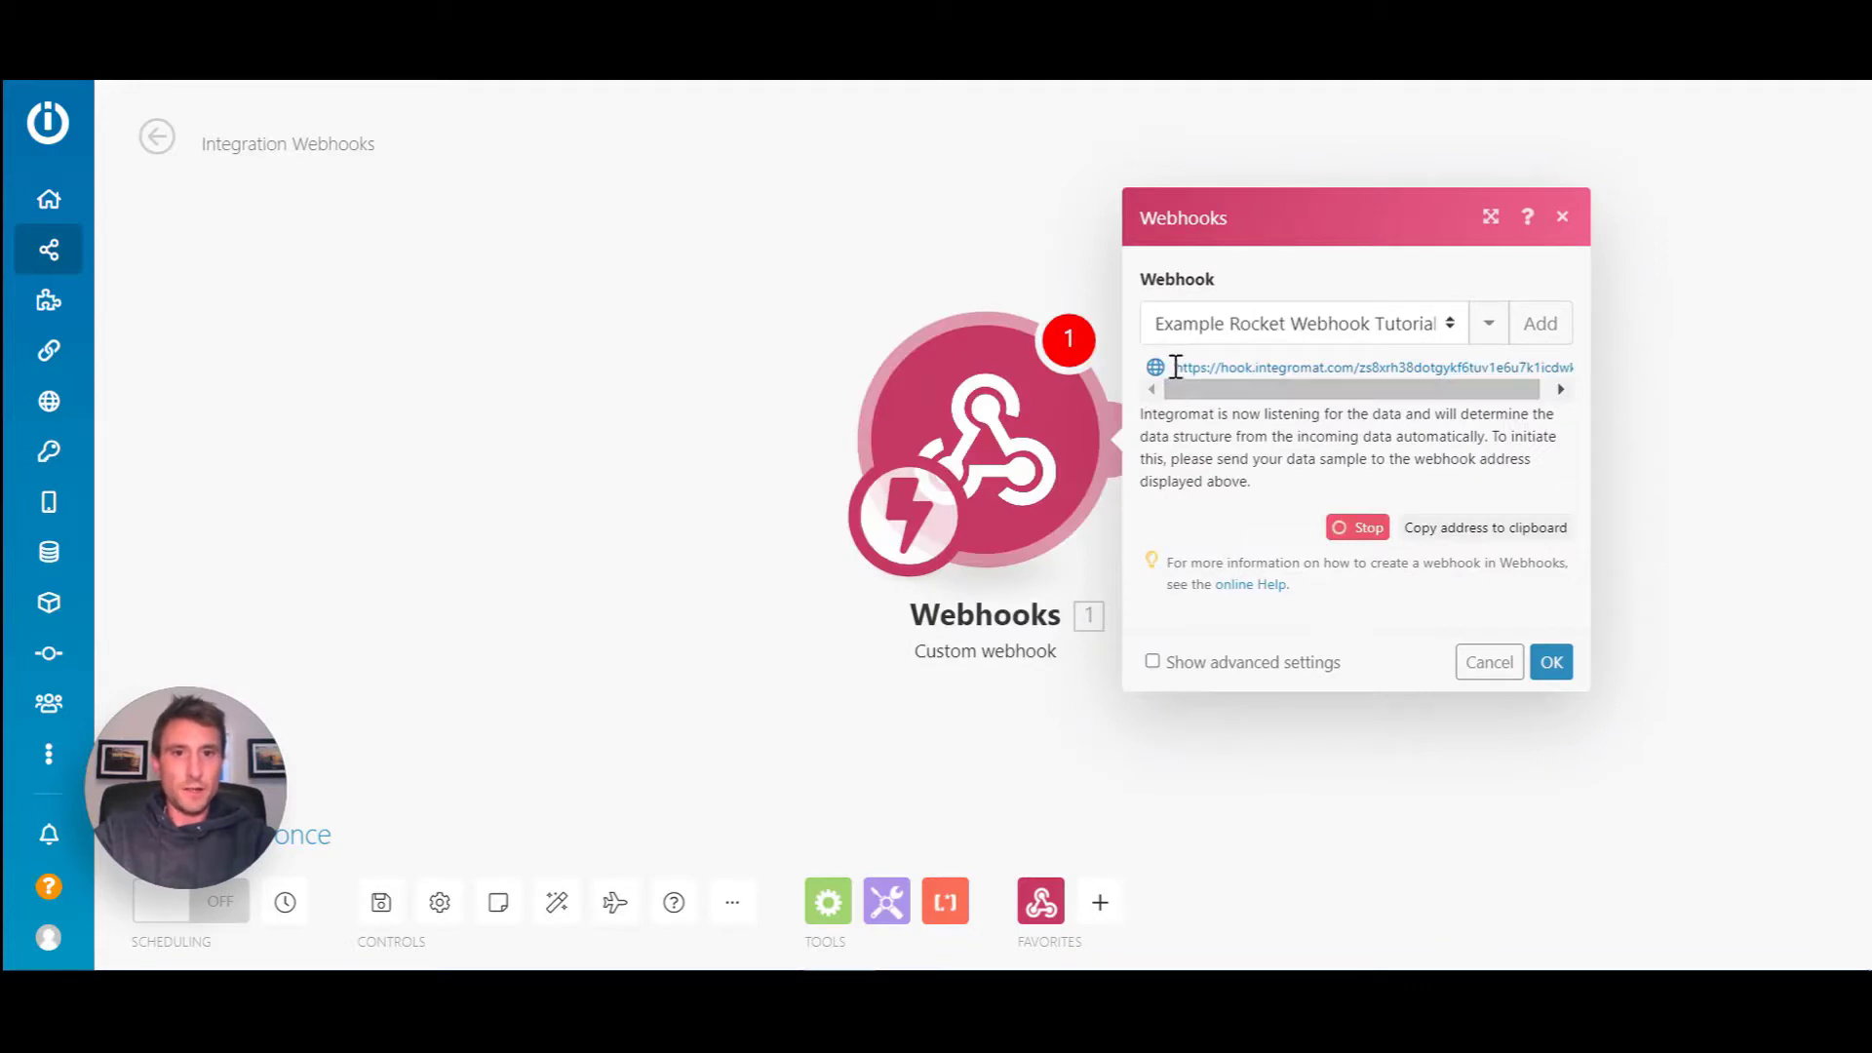
pyautogui.moveTo(1176, 367); pyautogui.dragTo(1251, 412)
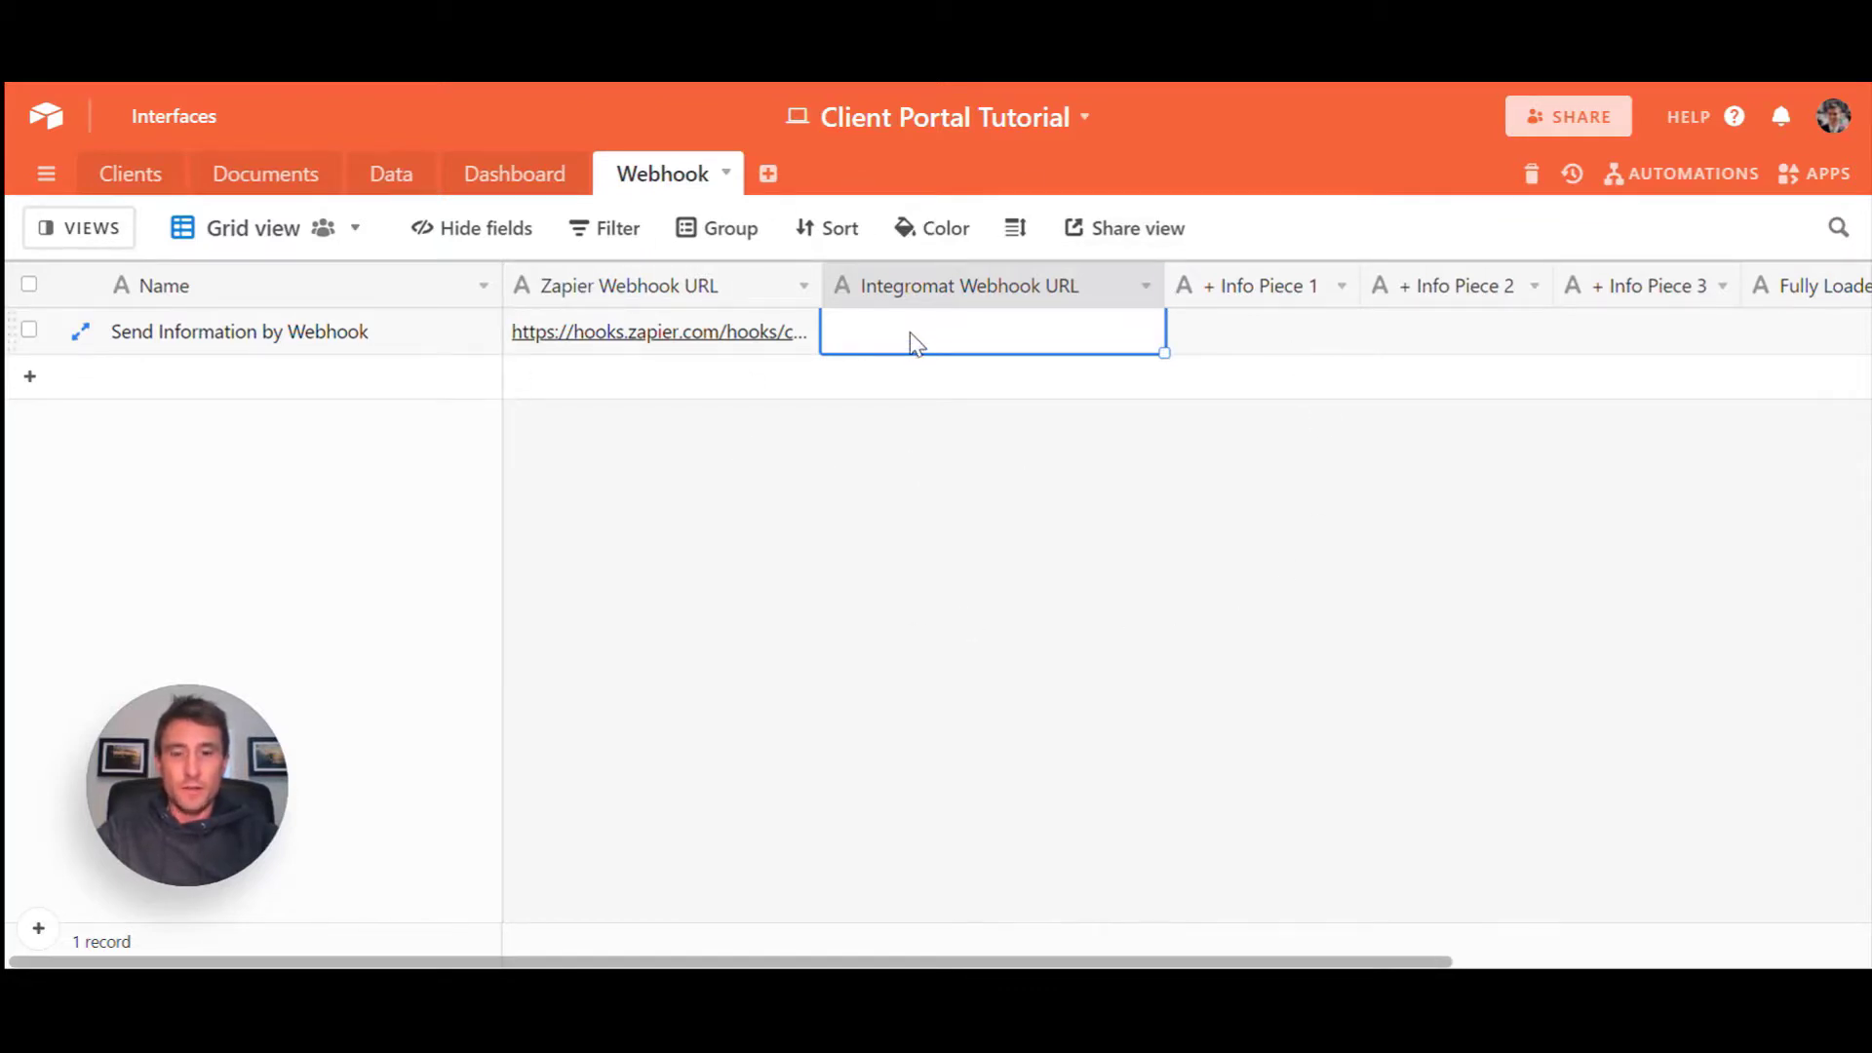
# - Paste the Integromat webhook URL into the record's Integromat Webhook URL cell
pyautogui.hotkey('ctrl', 'v')
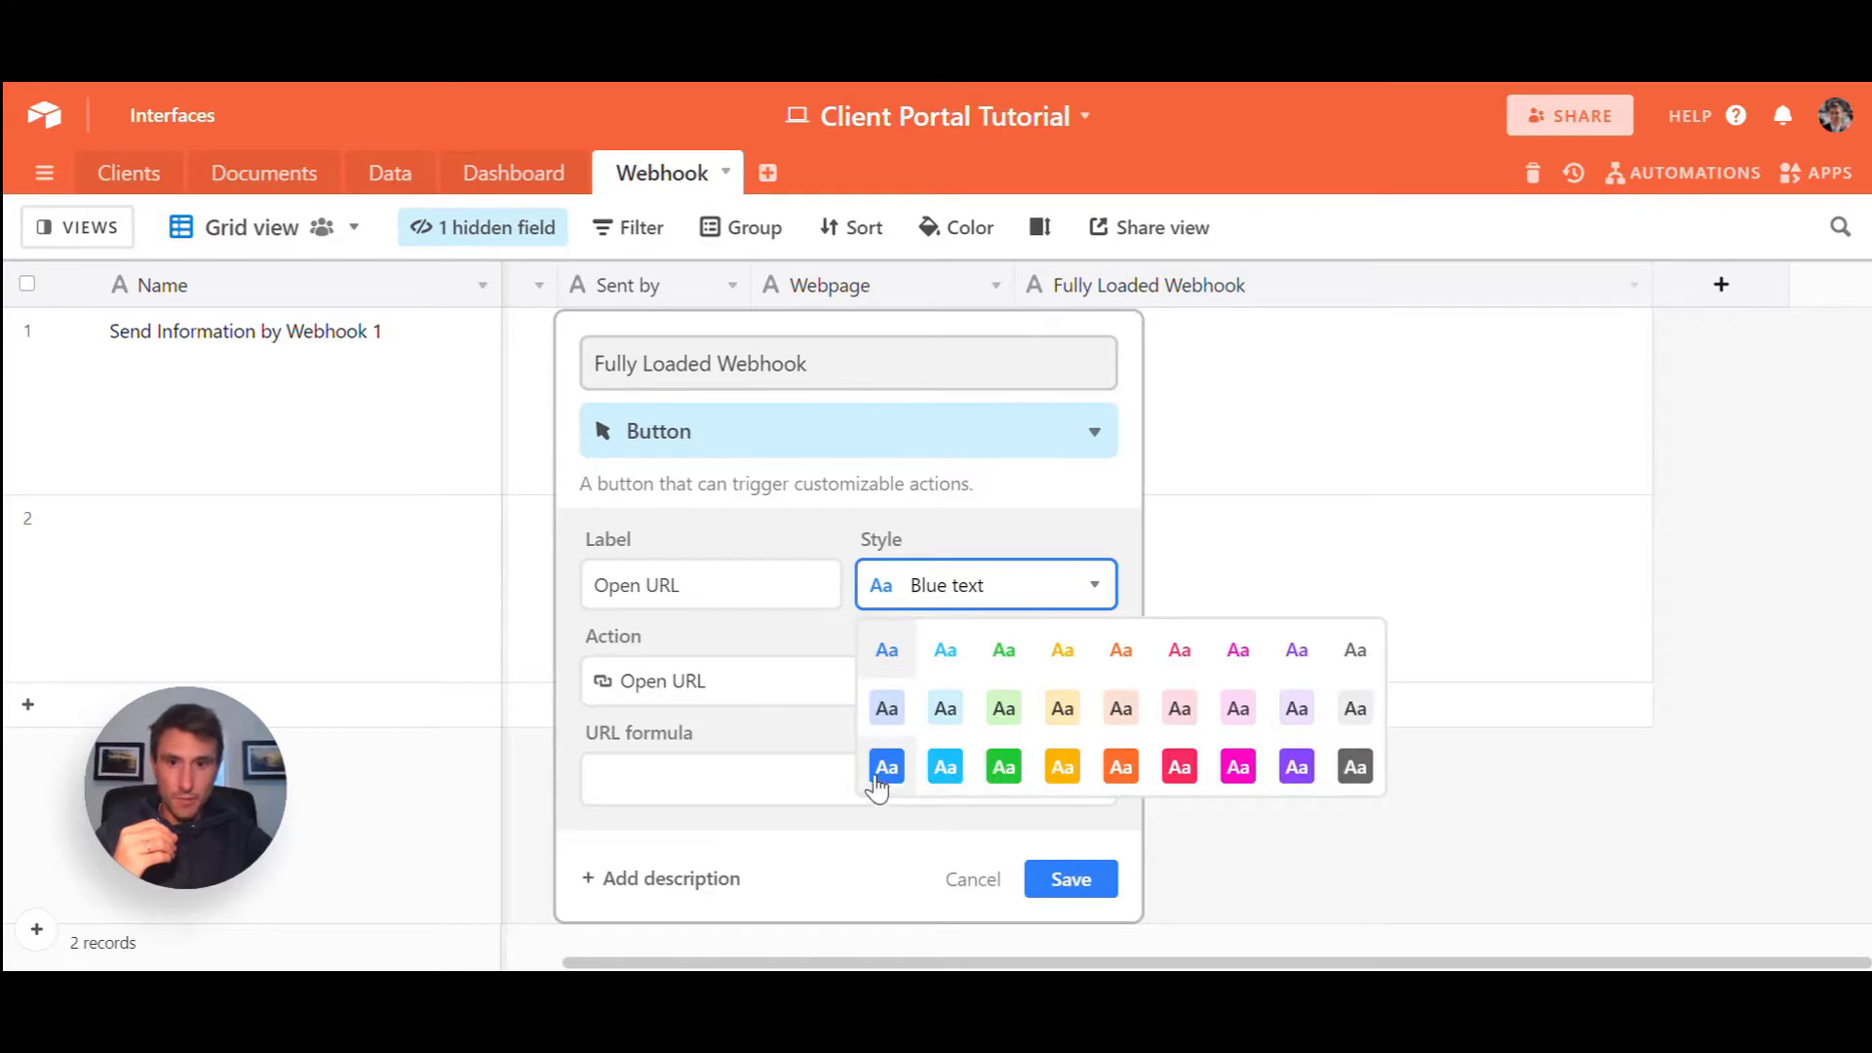
# - Set the Fully Loaded Webhook button style to Solid blue
pyautogui.click(882, 771)
pyautogui.click(678, 790)
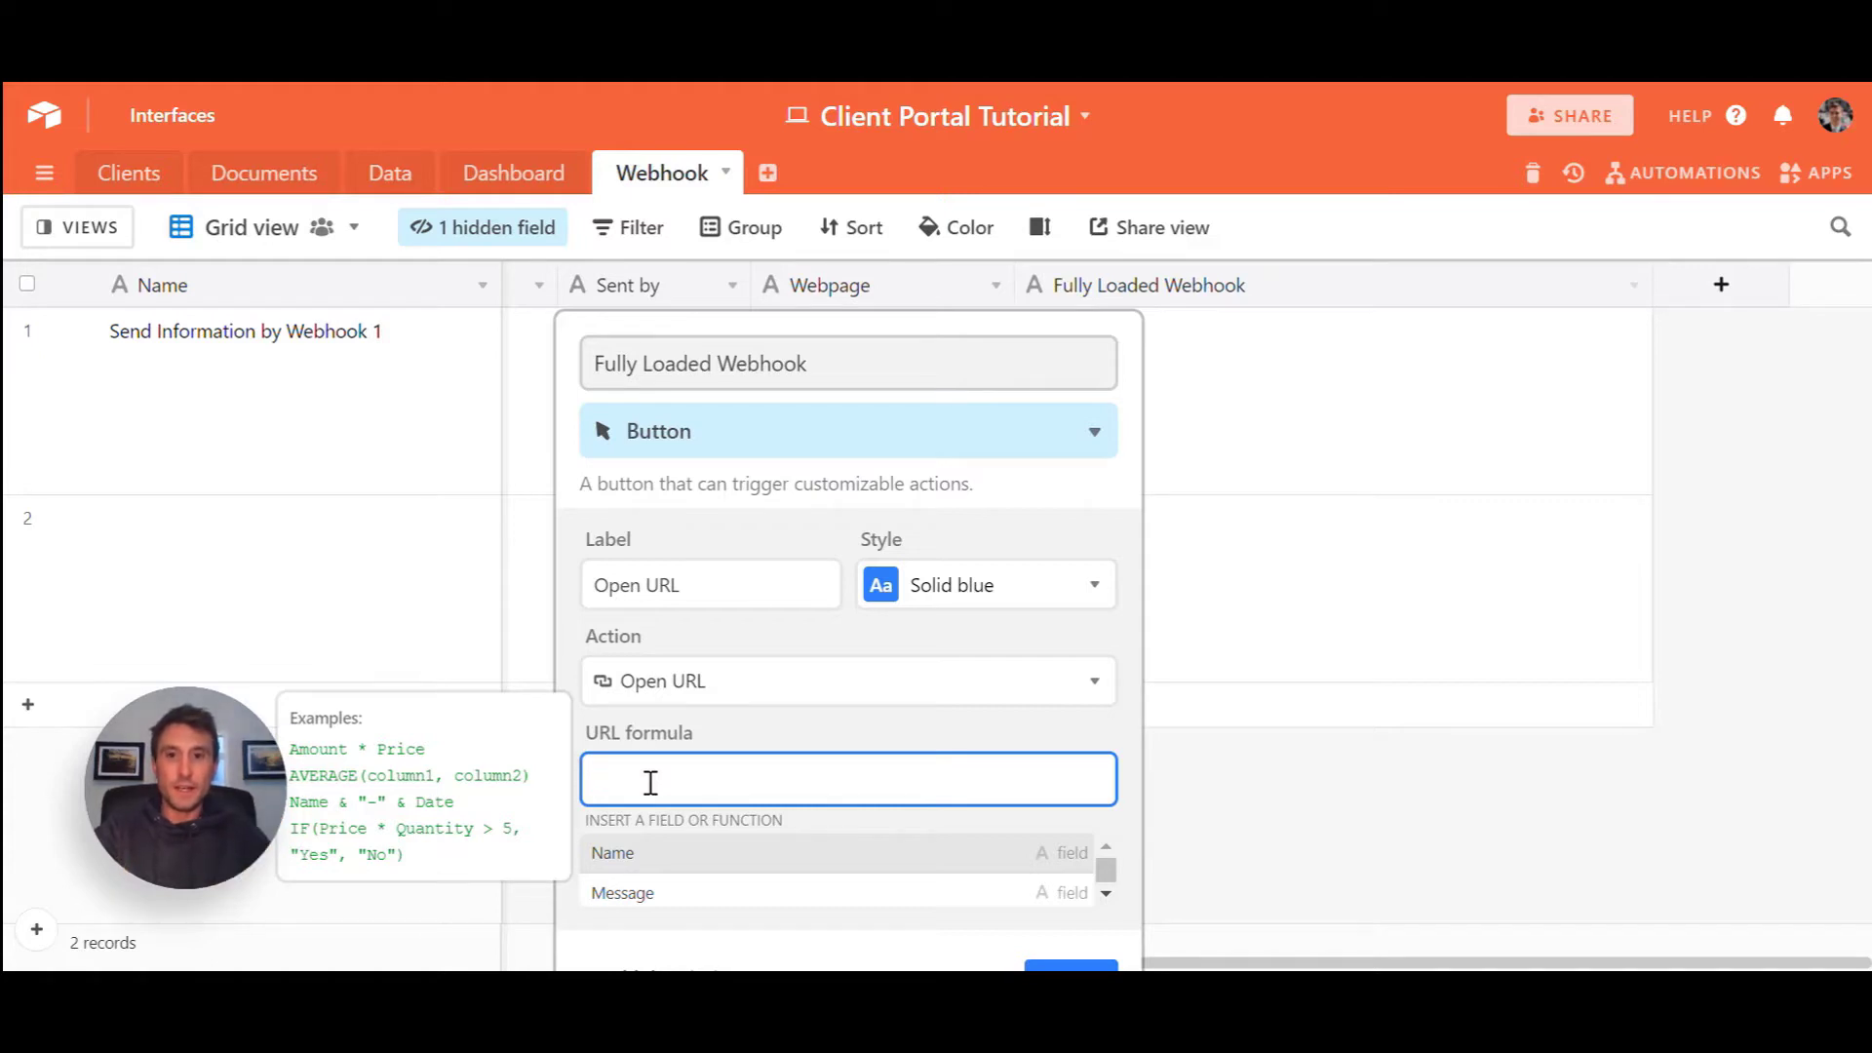
# - Start the URL formula as CONCATENATE({Integromat Webhook URL},"?message=",Message)
pyautogui.write('CONCATENATE()')
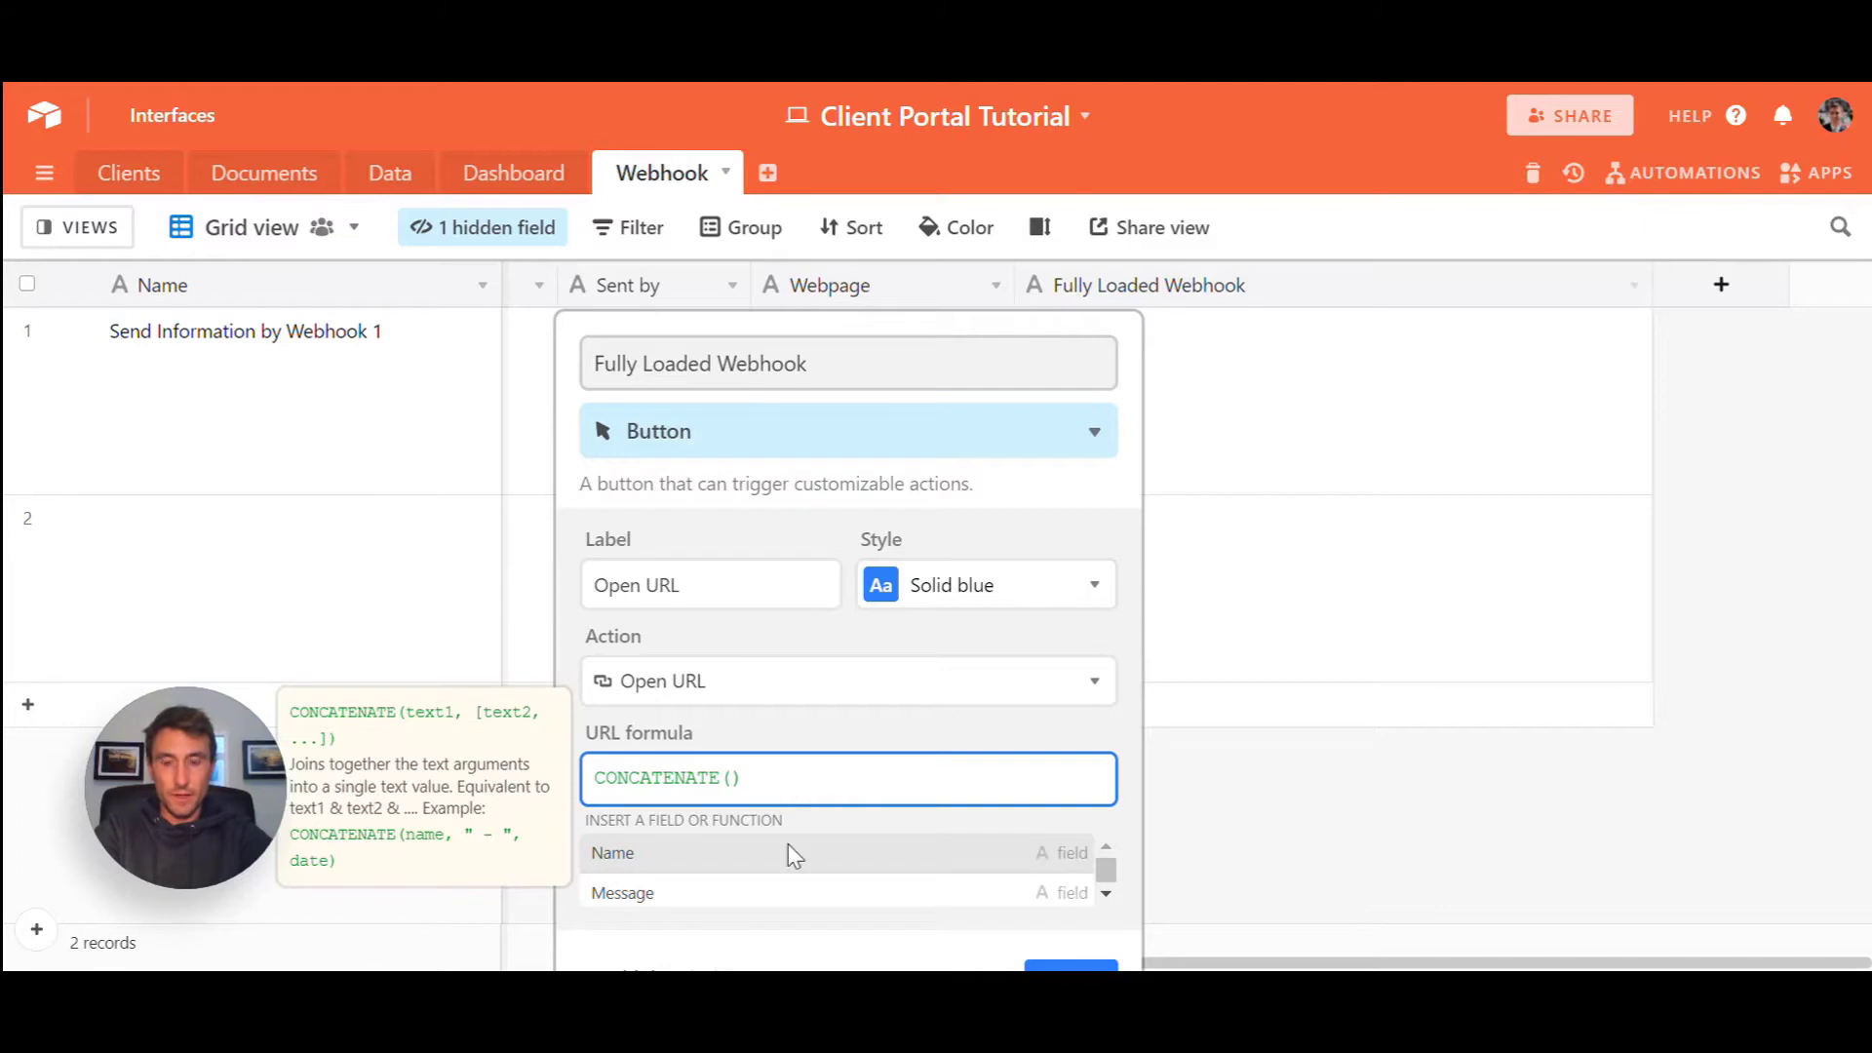
pyautogui.scroll(-2, 786, 878)
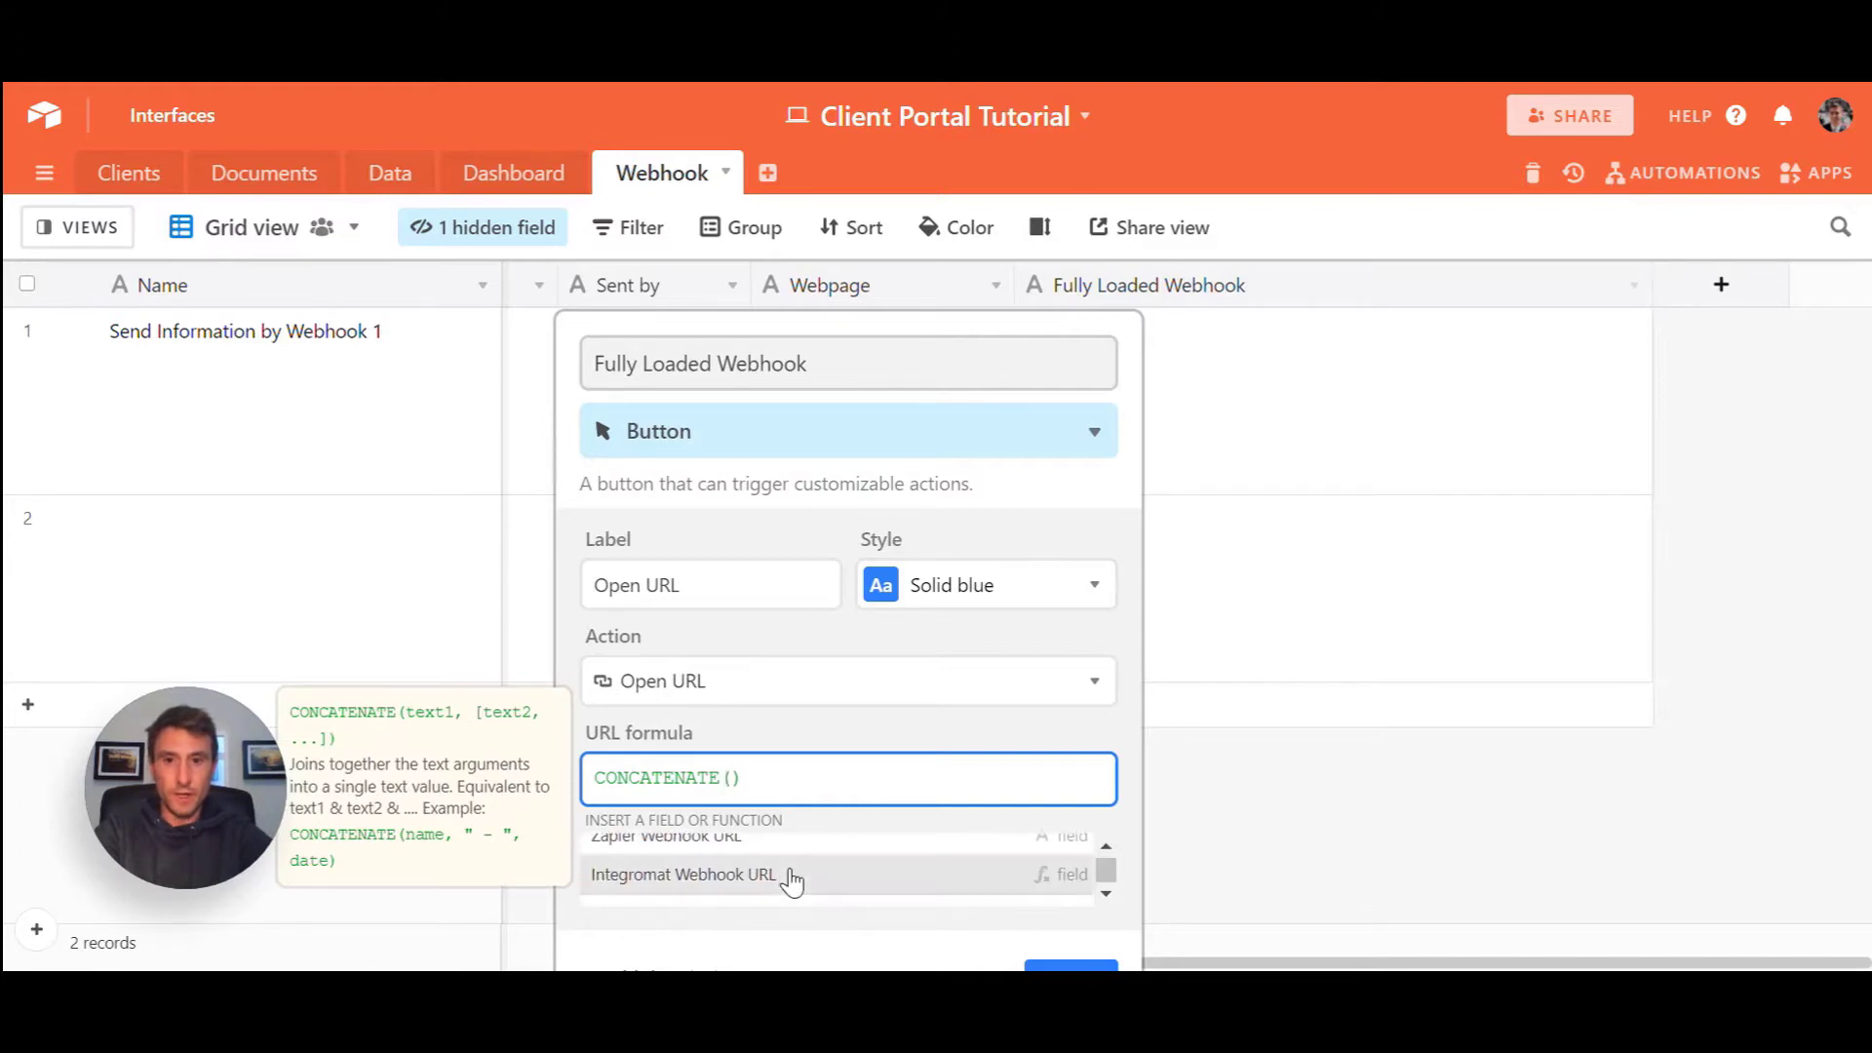
pyautogui.click(780, 880)
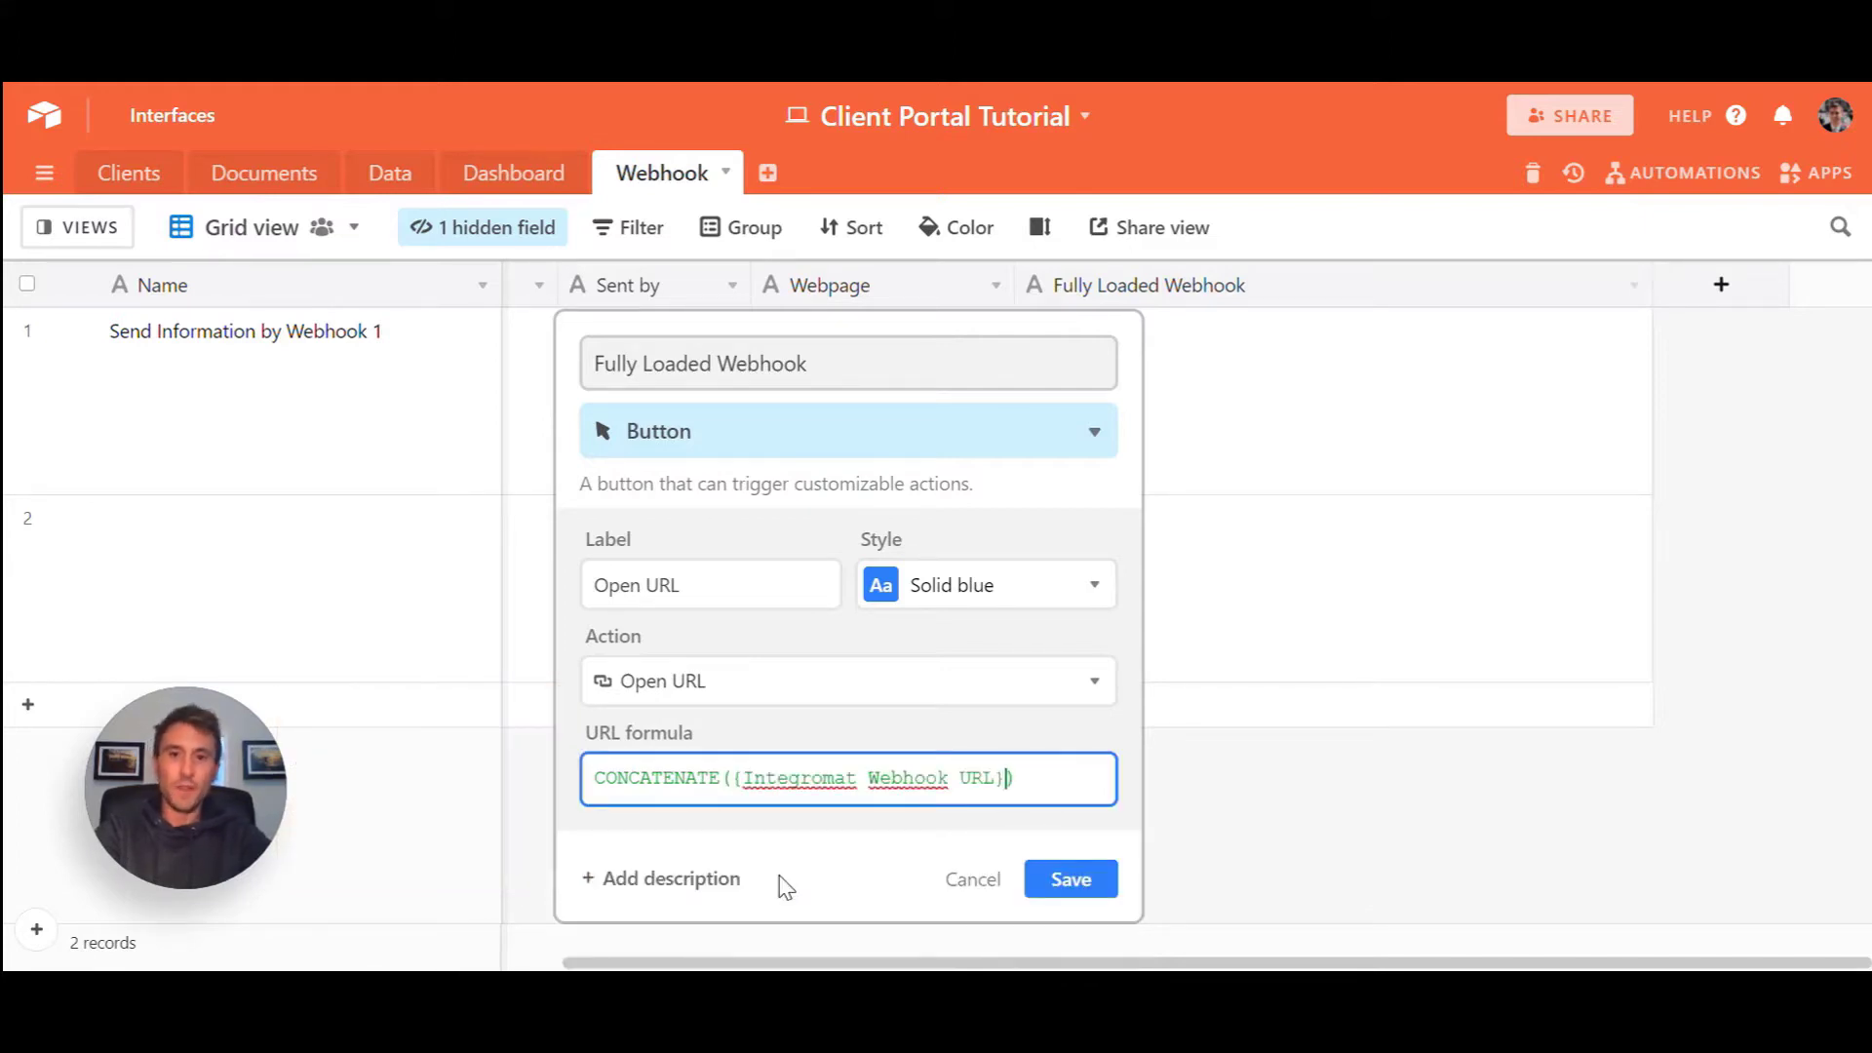
pyautogui.write(',')
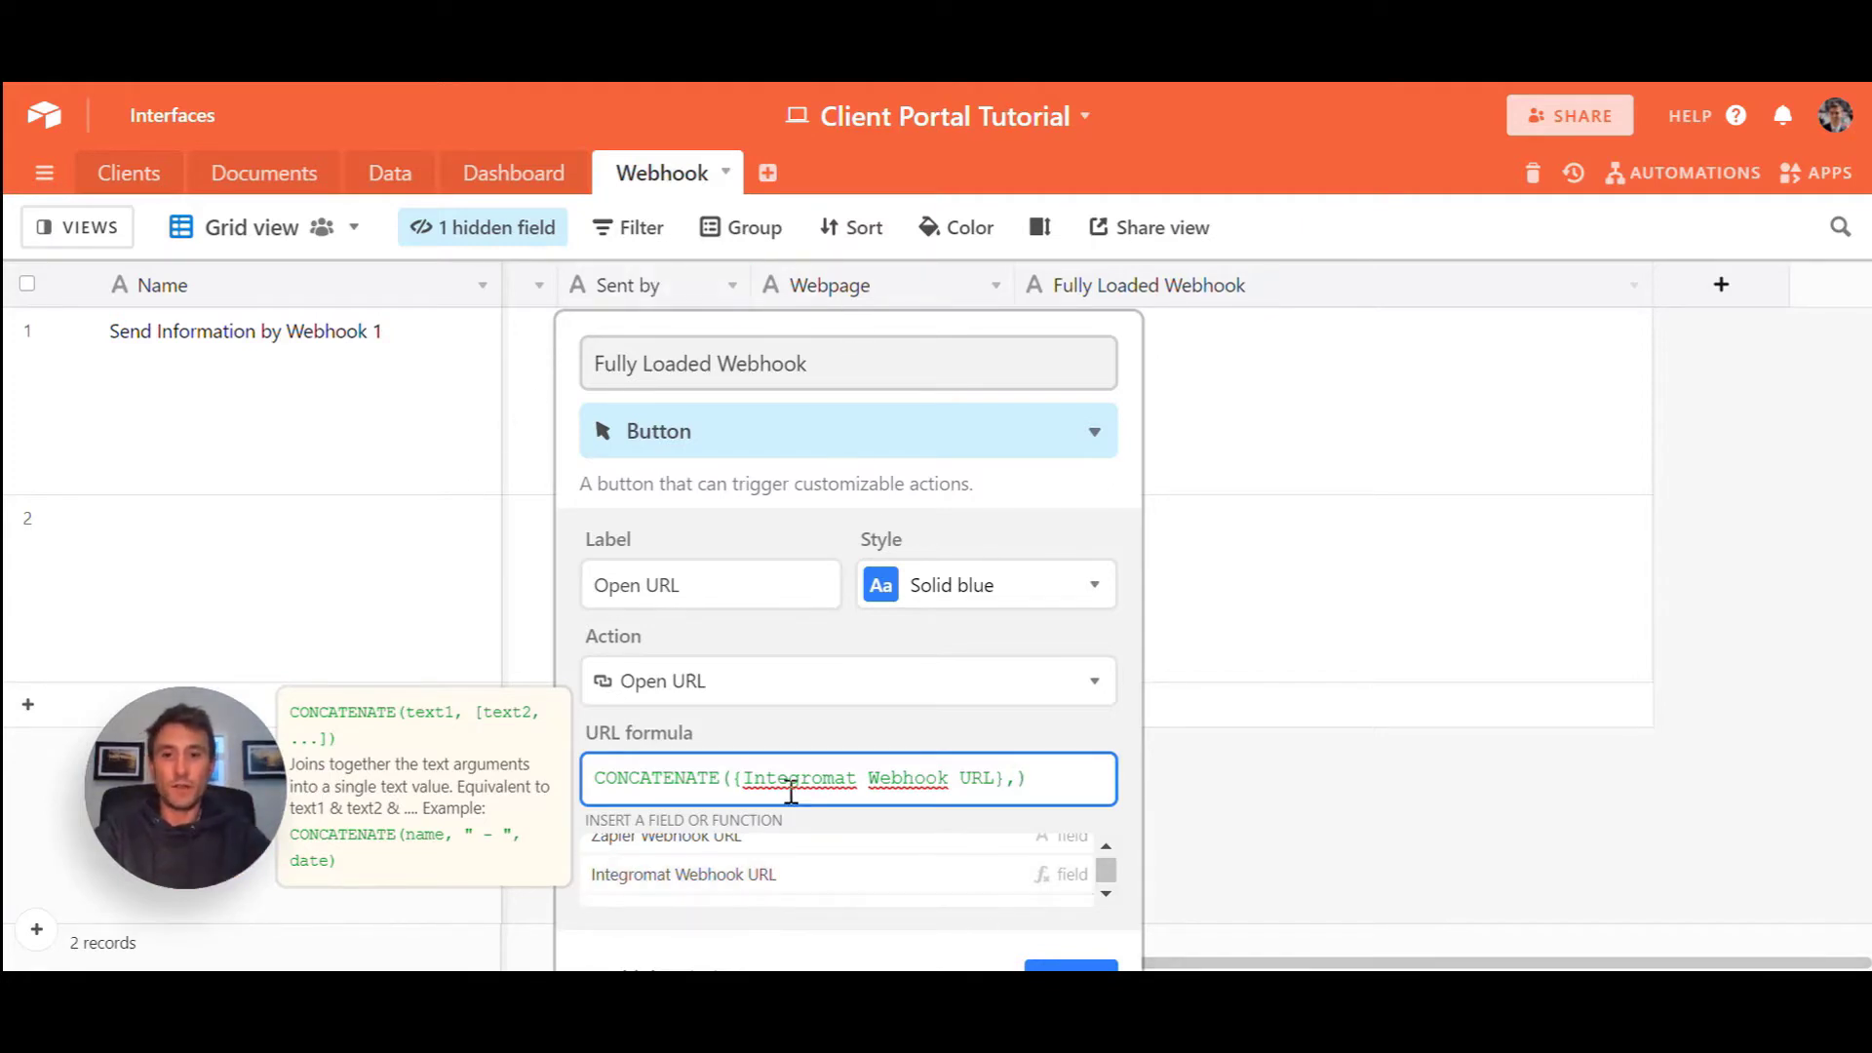
pyautogui.write('"')
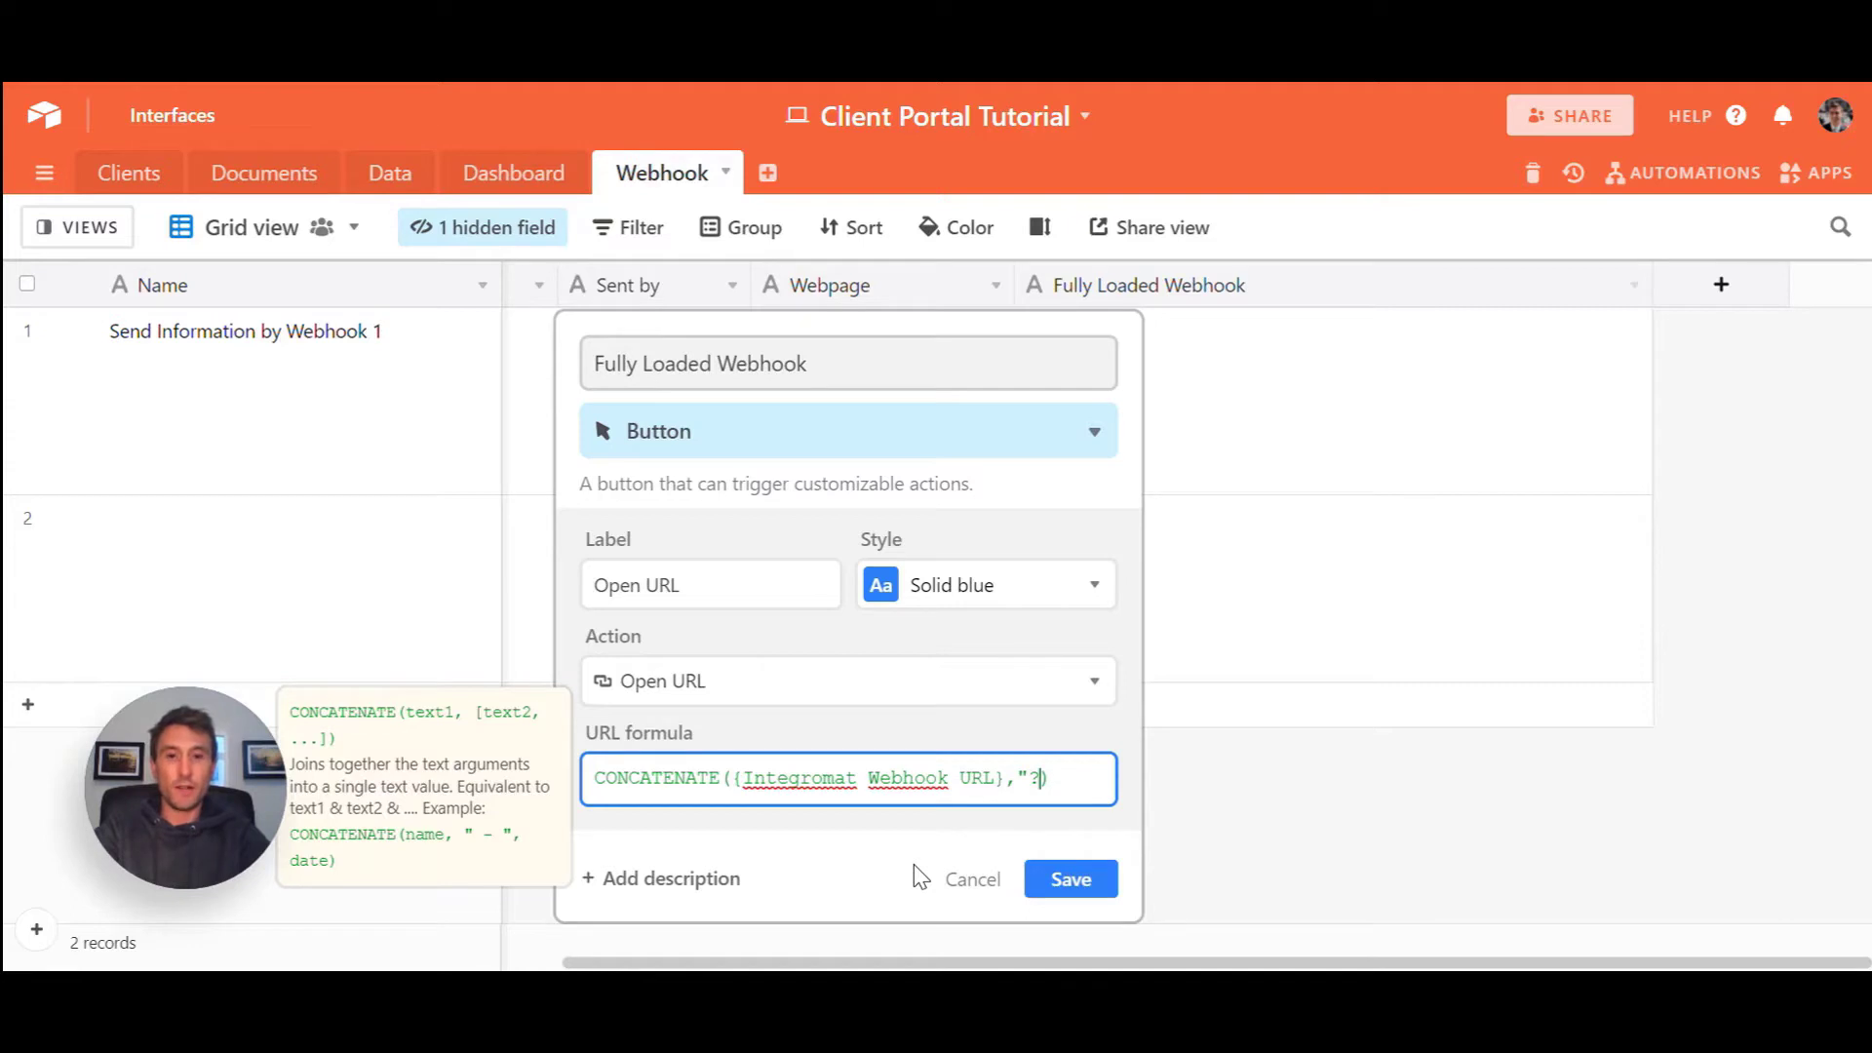
pyautogui.write('?message')
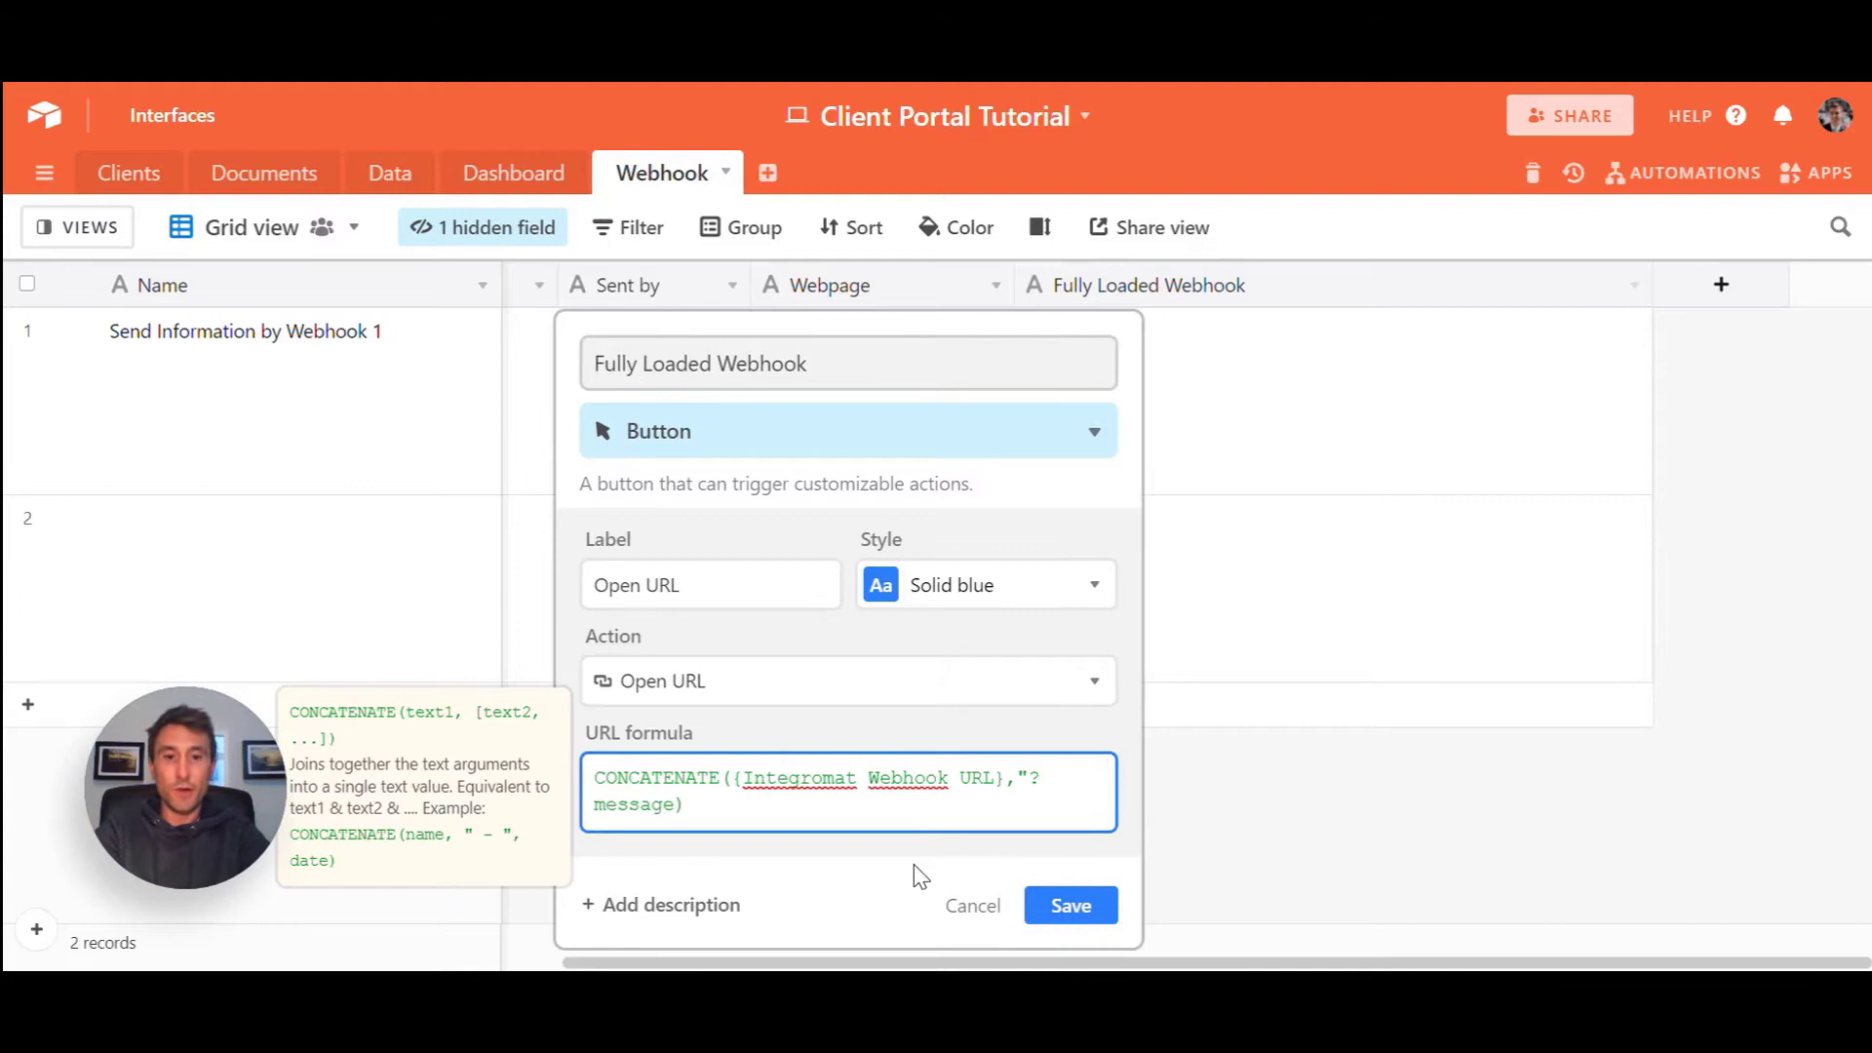
pyautogui.write('=",Message')
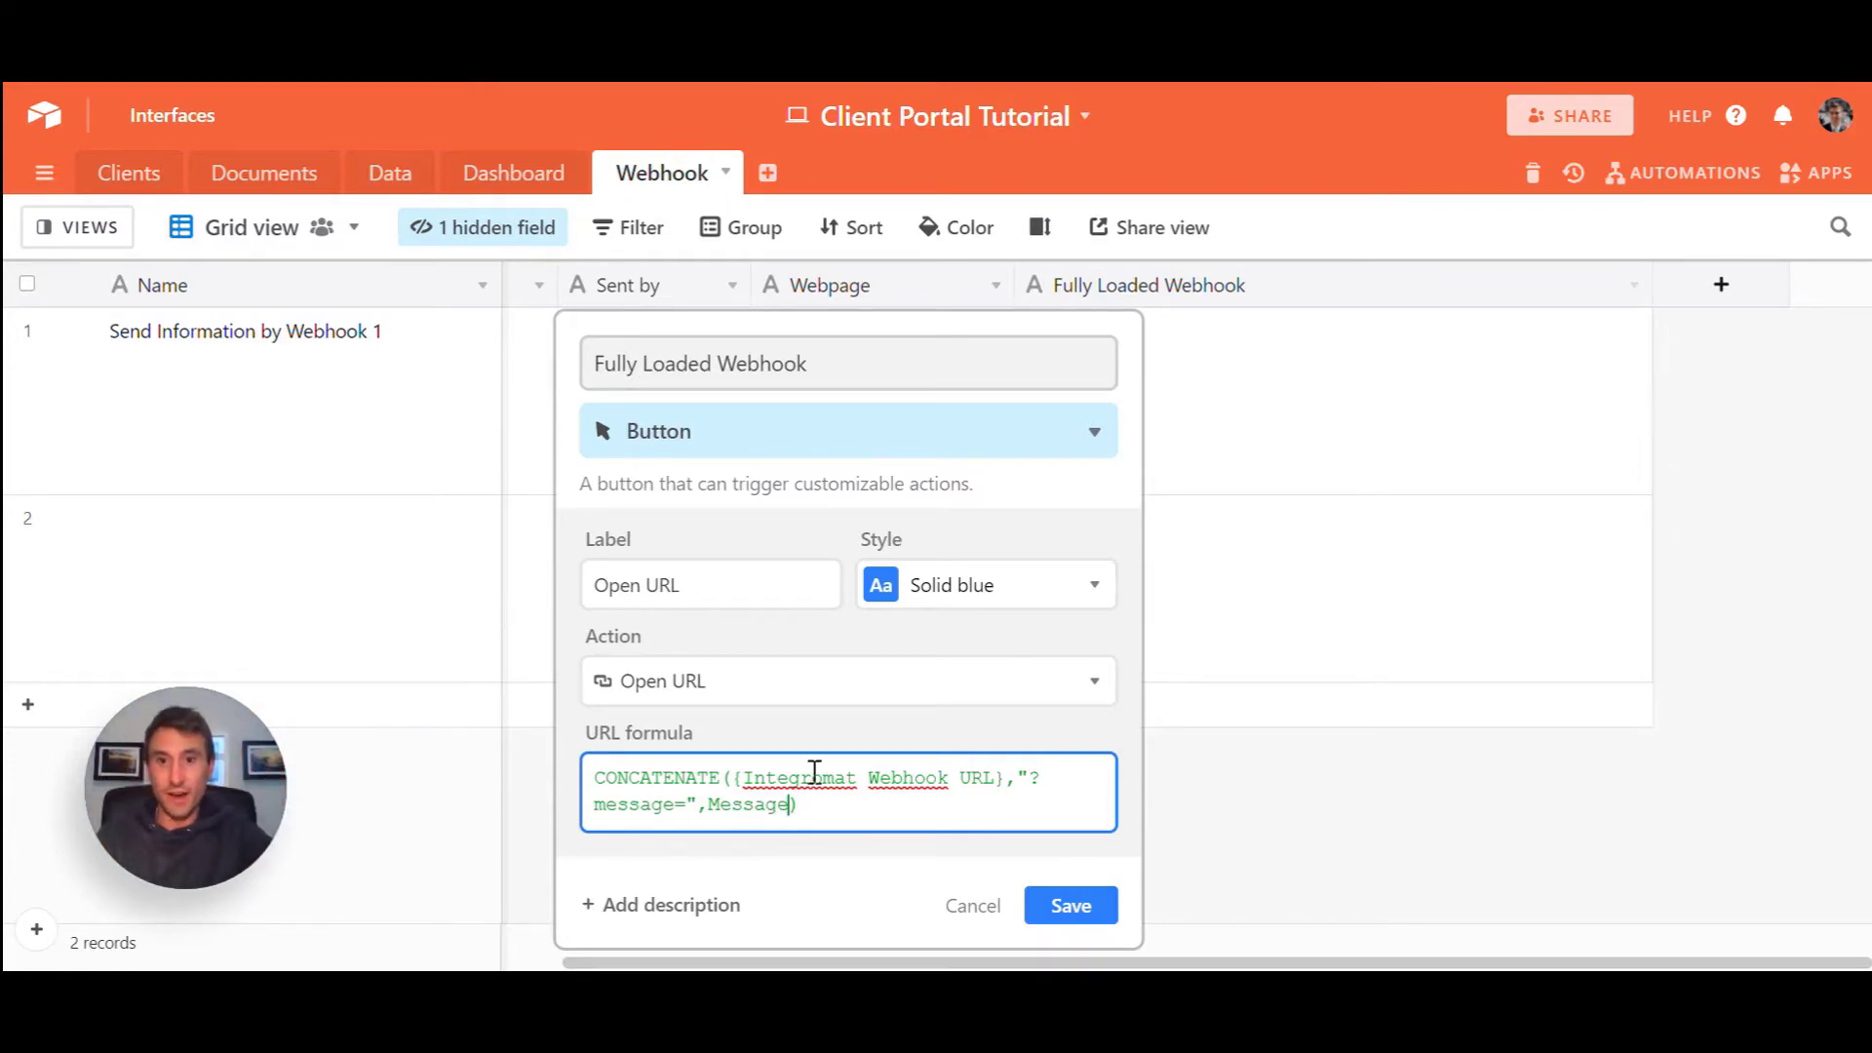
# - Append "&webpage=",Webpage,"&recordId=",{Record Id} to the button's URL formula
pyautogui.write(',')
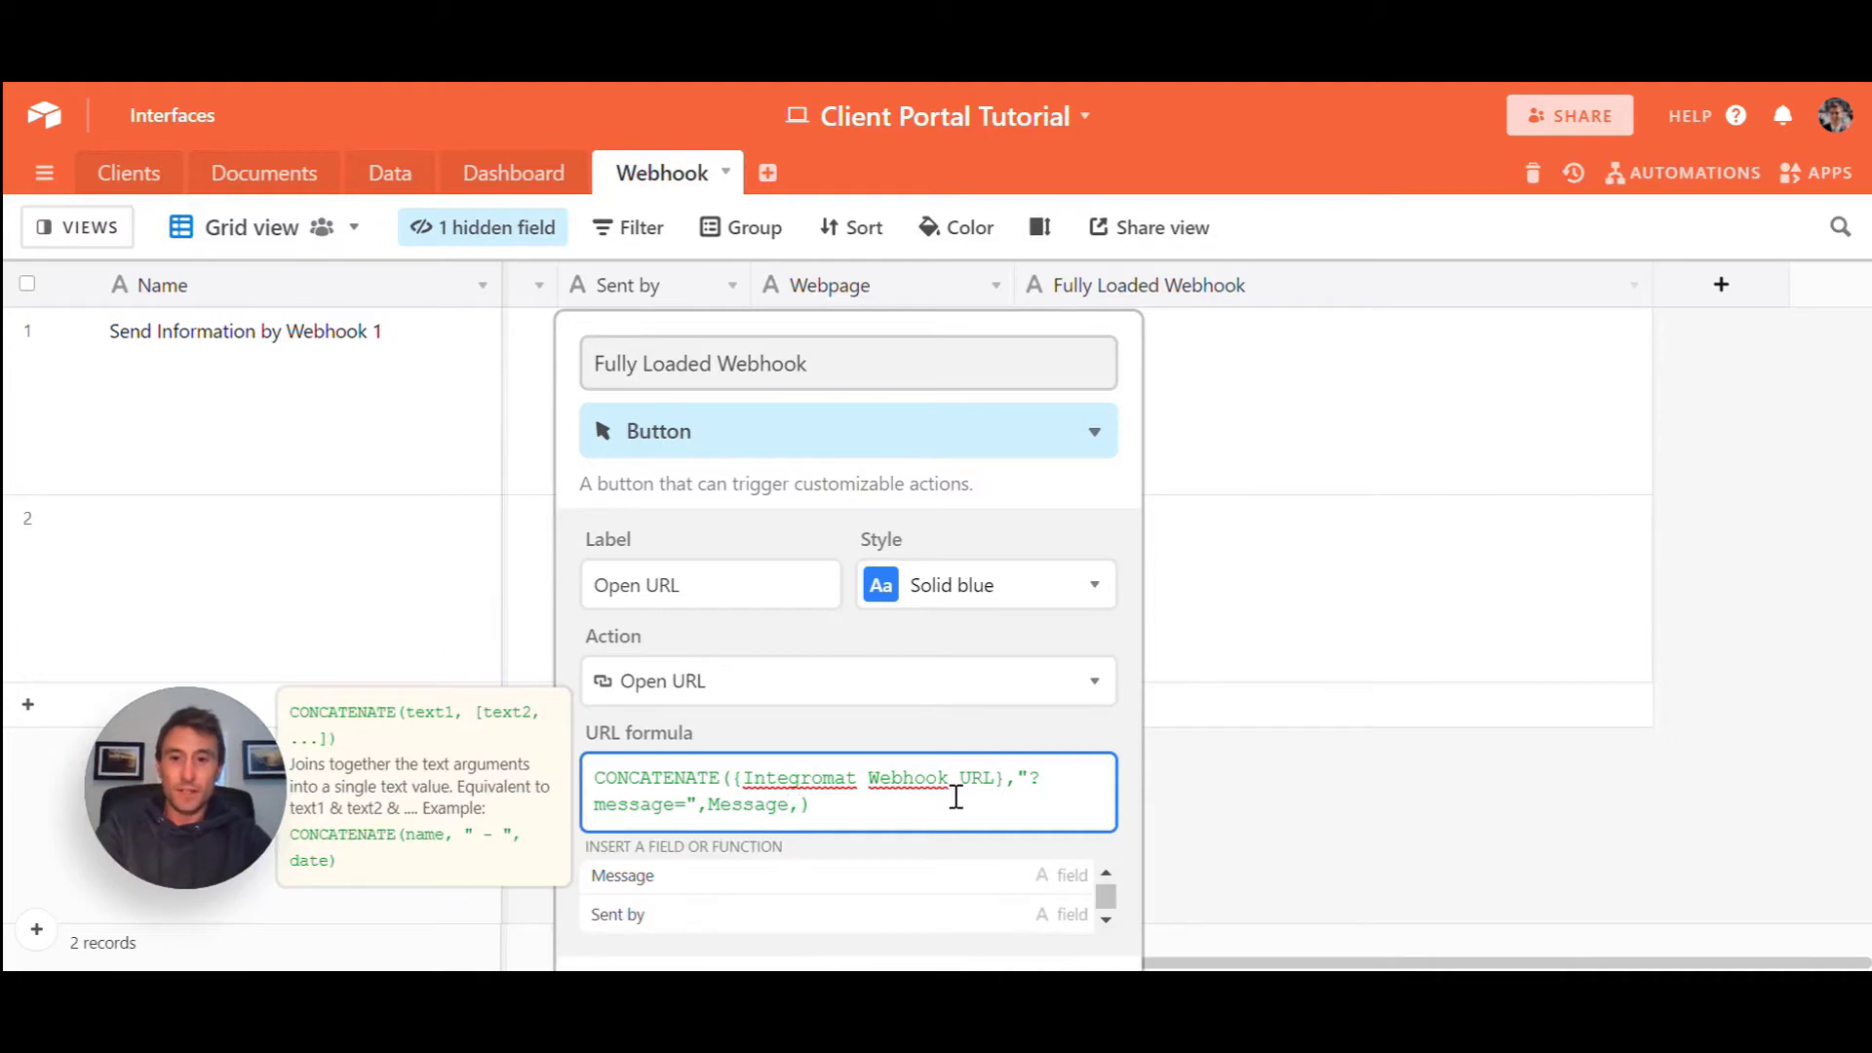
pyautogui.write('"&')
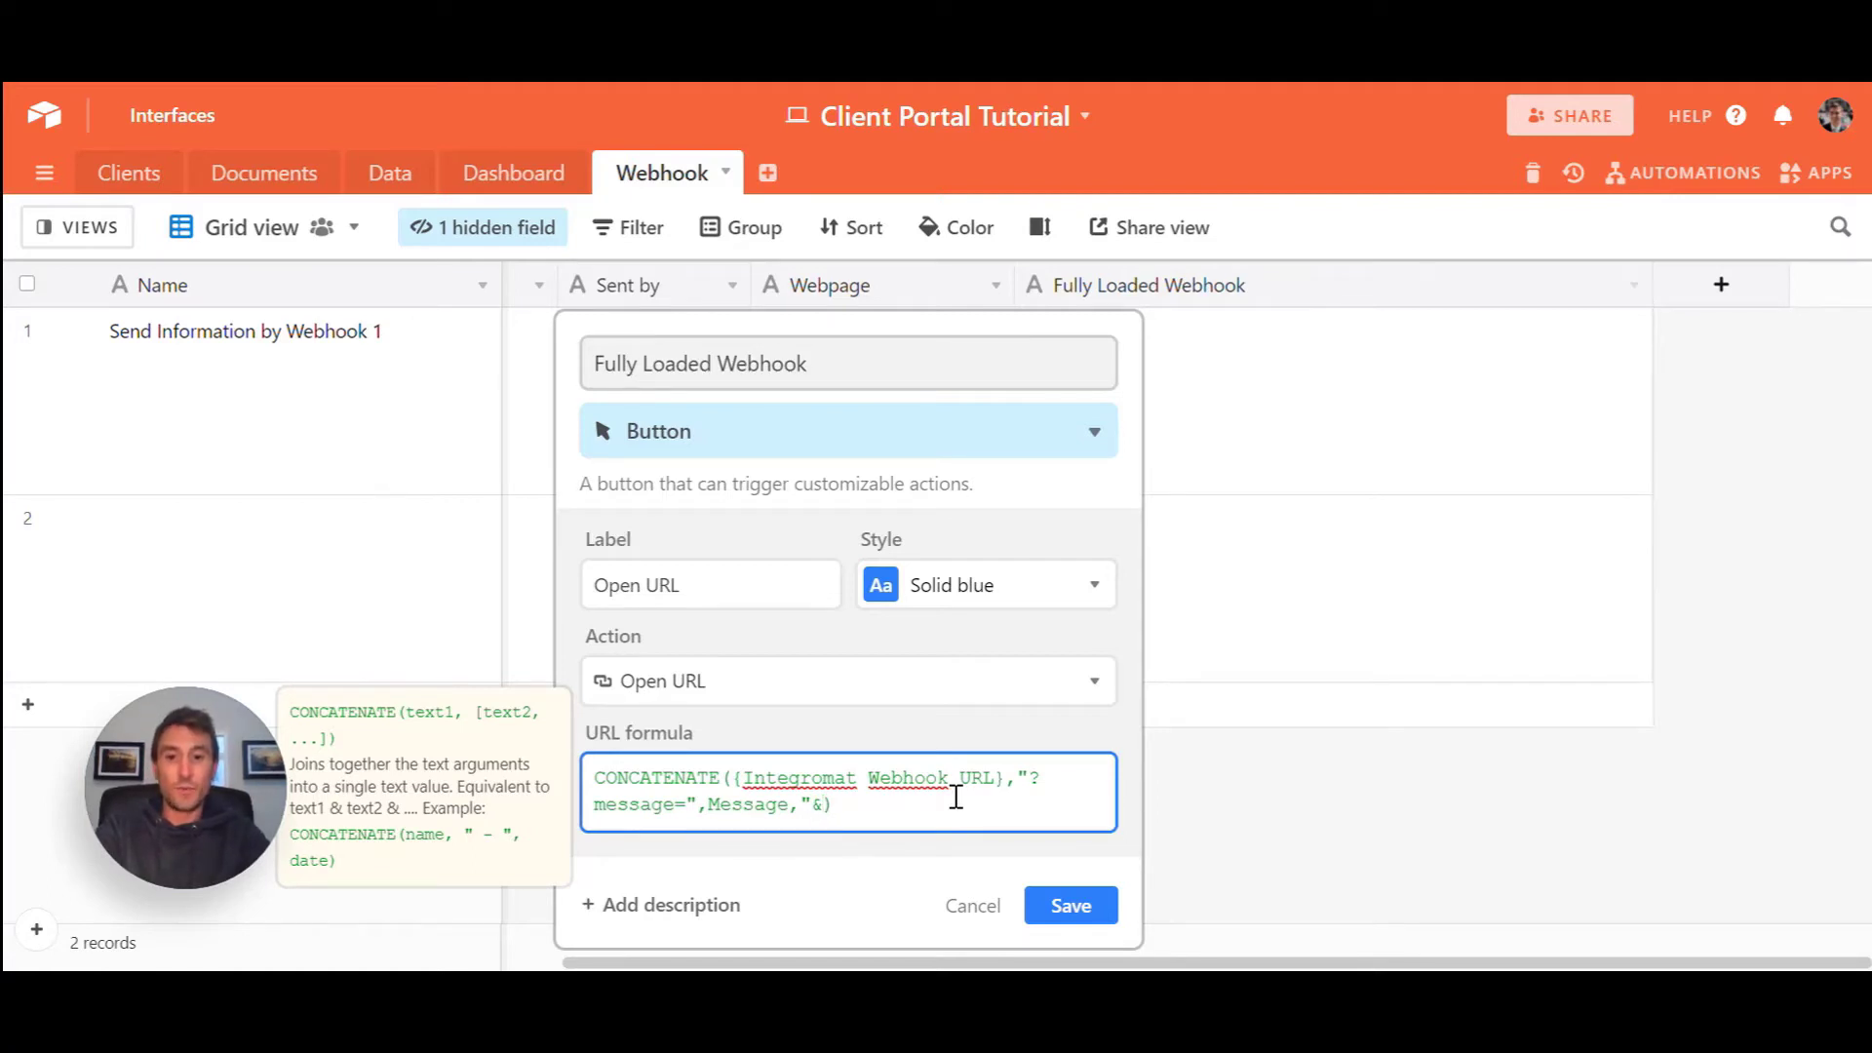
pyautogui.write('webpage')
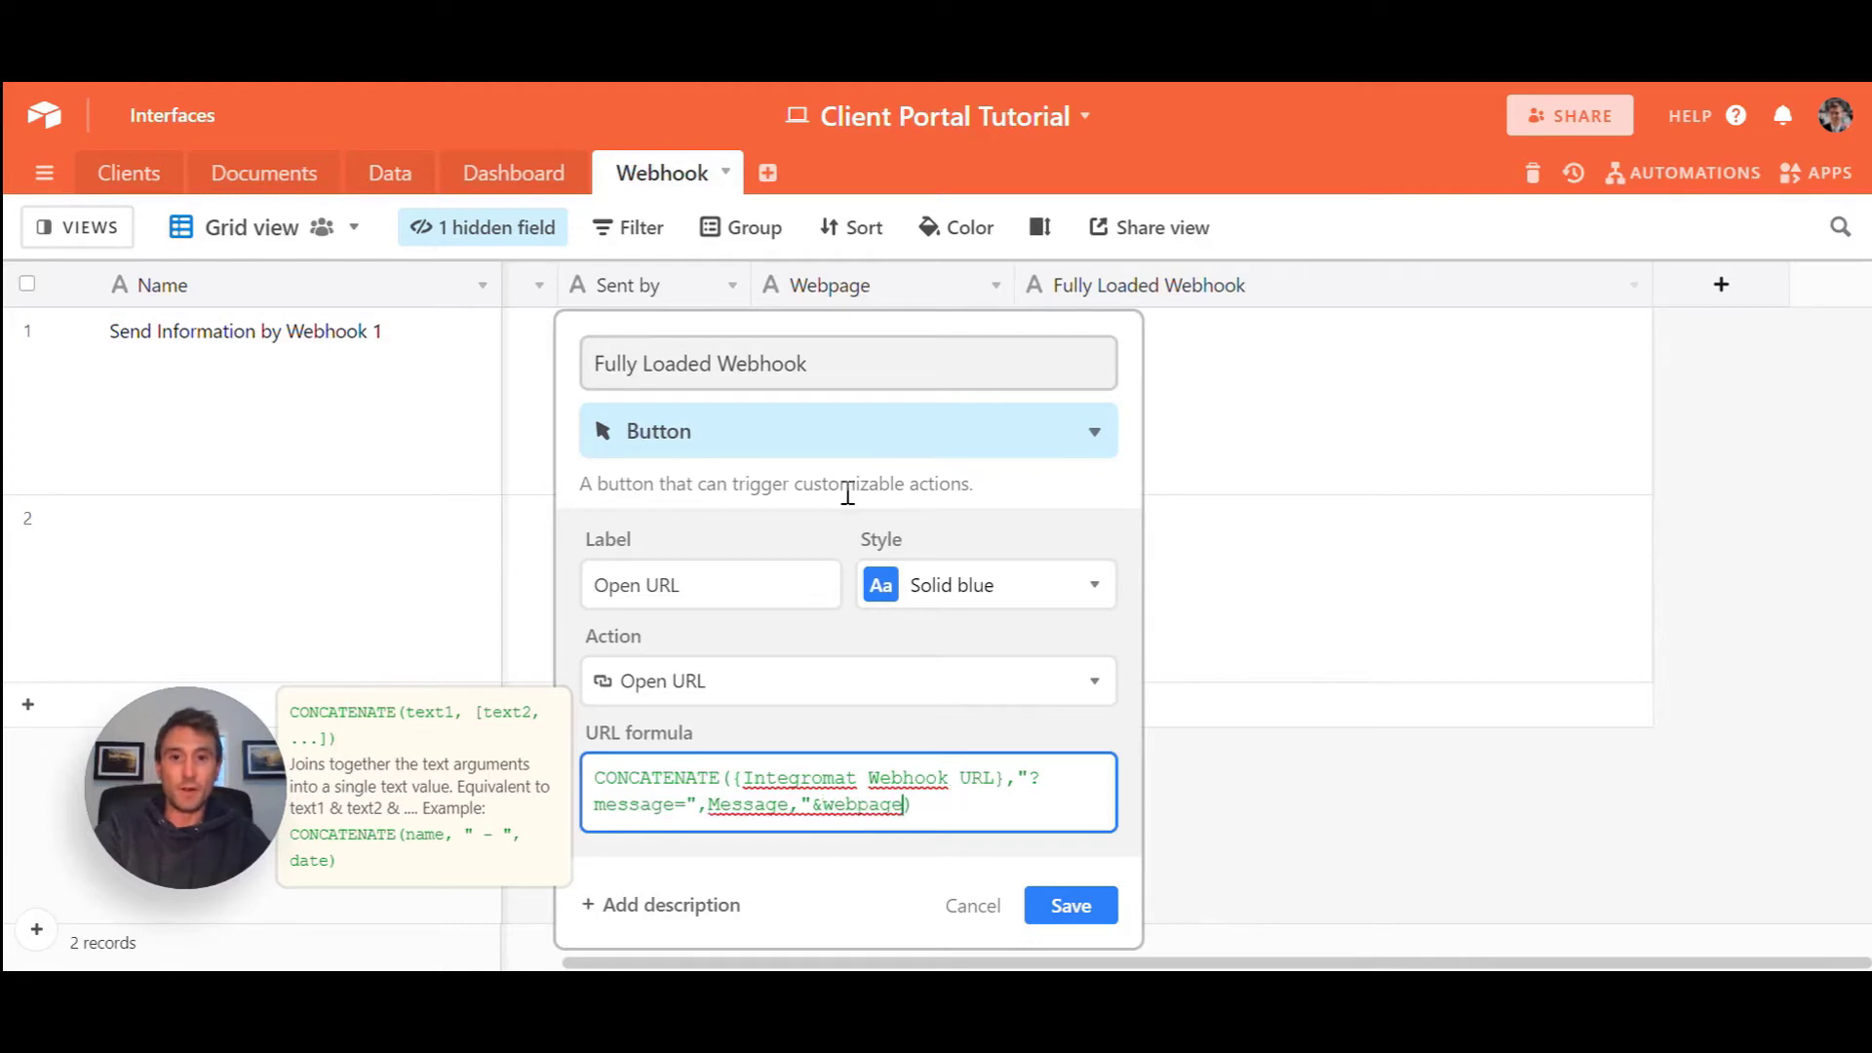
pyautogui.write('=')
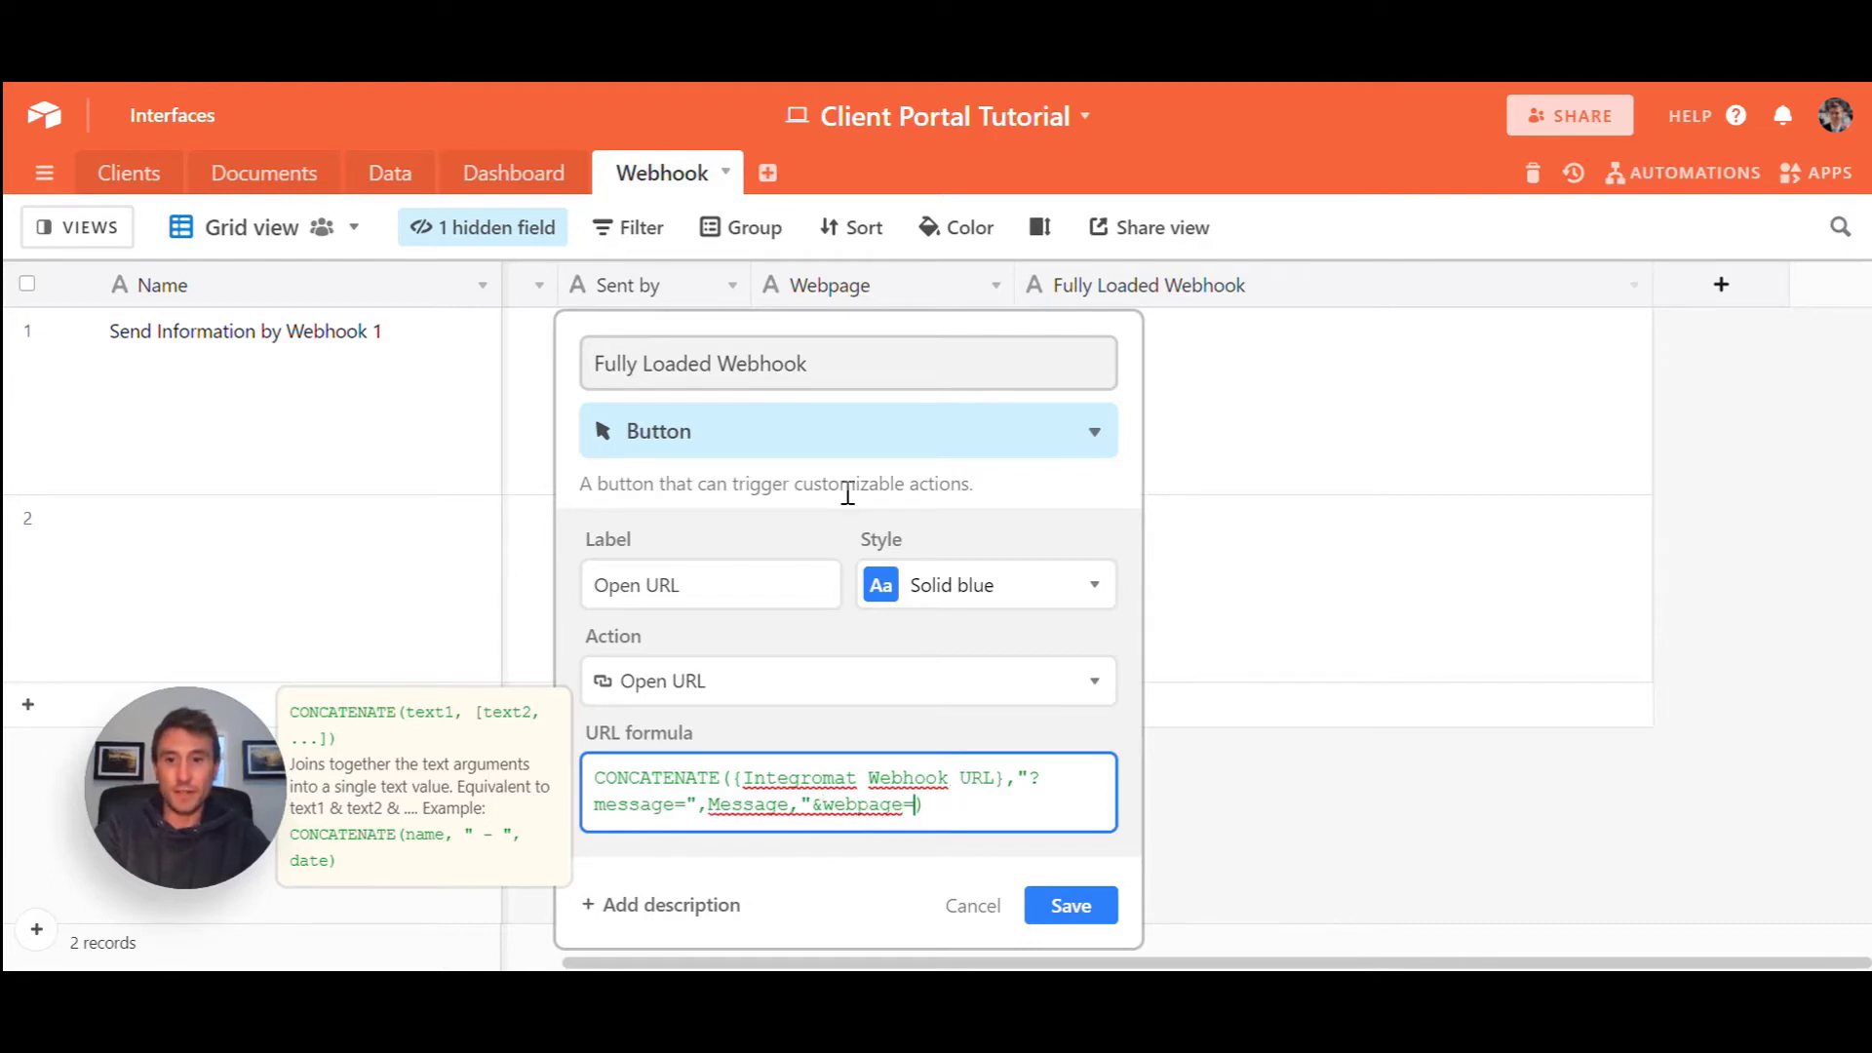
pyautogui.write('"')
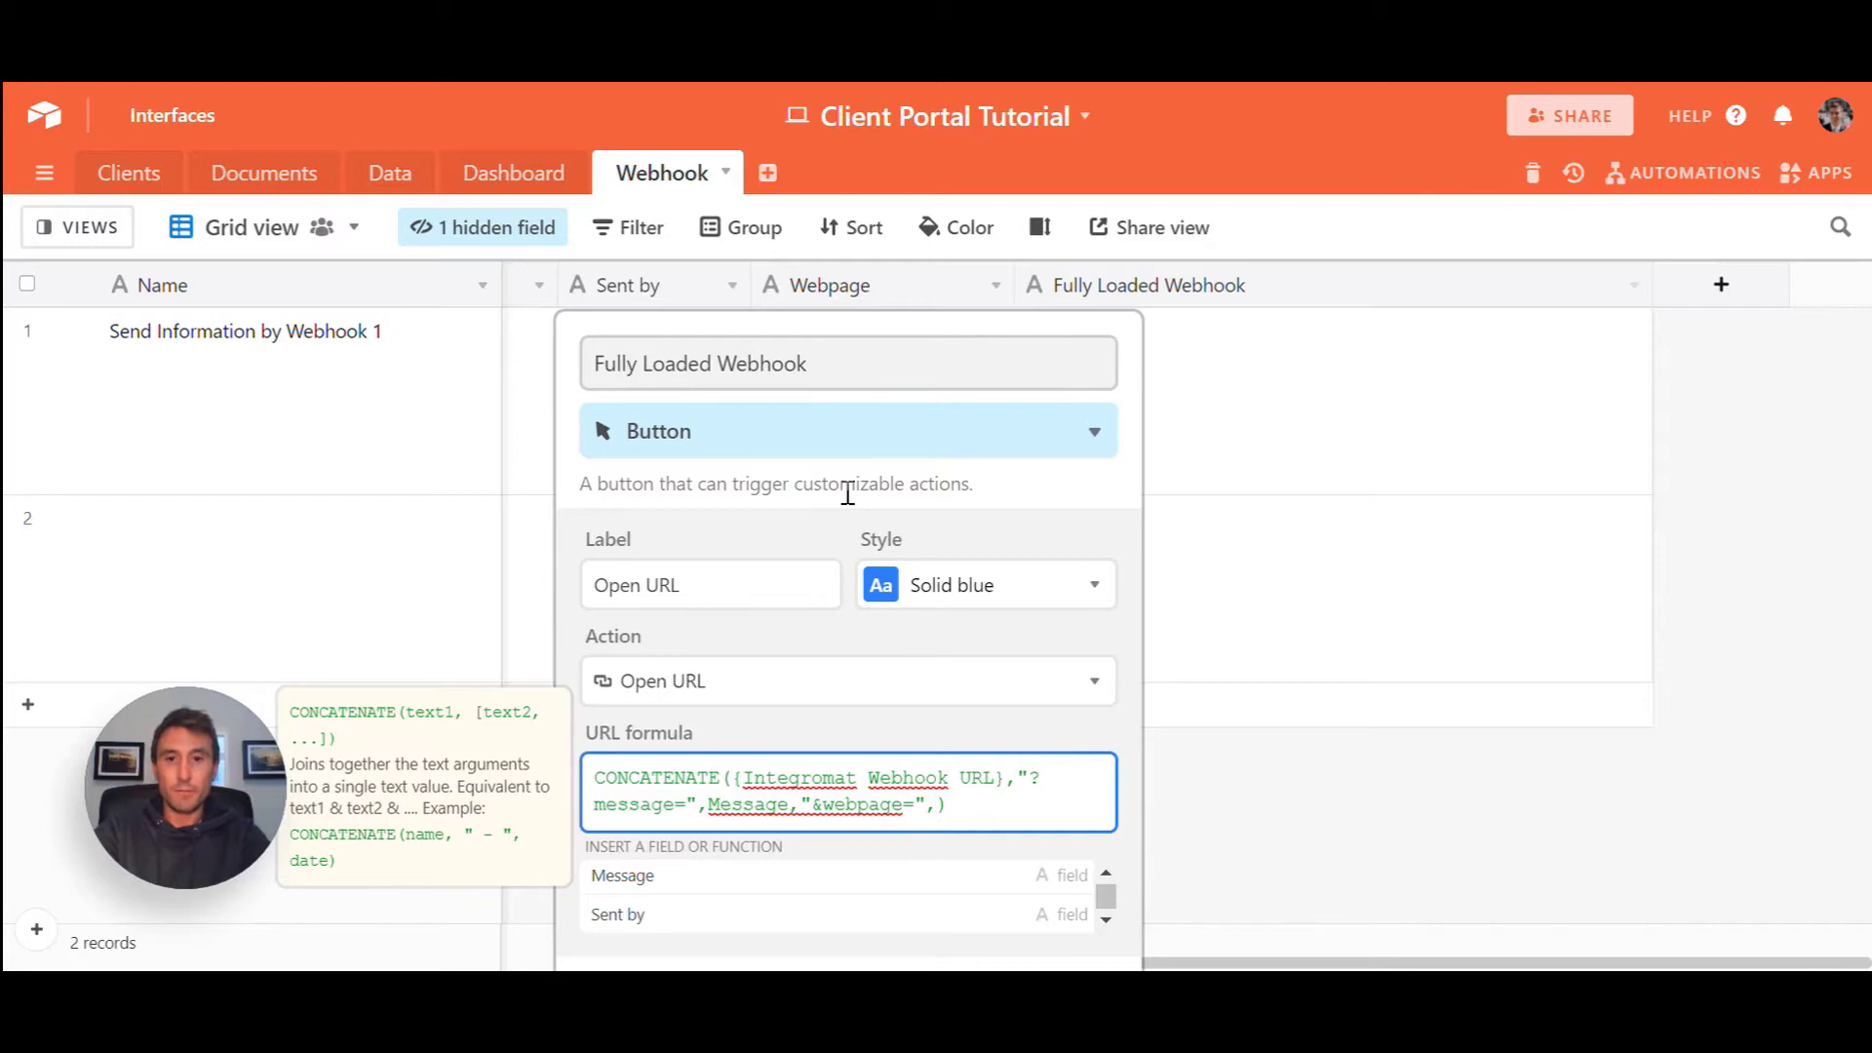
pyautogui.write(',Web')
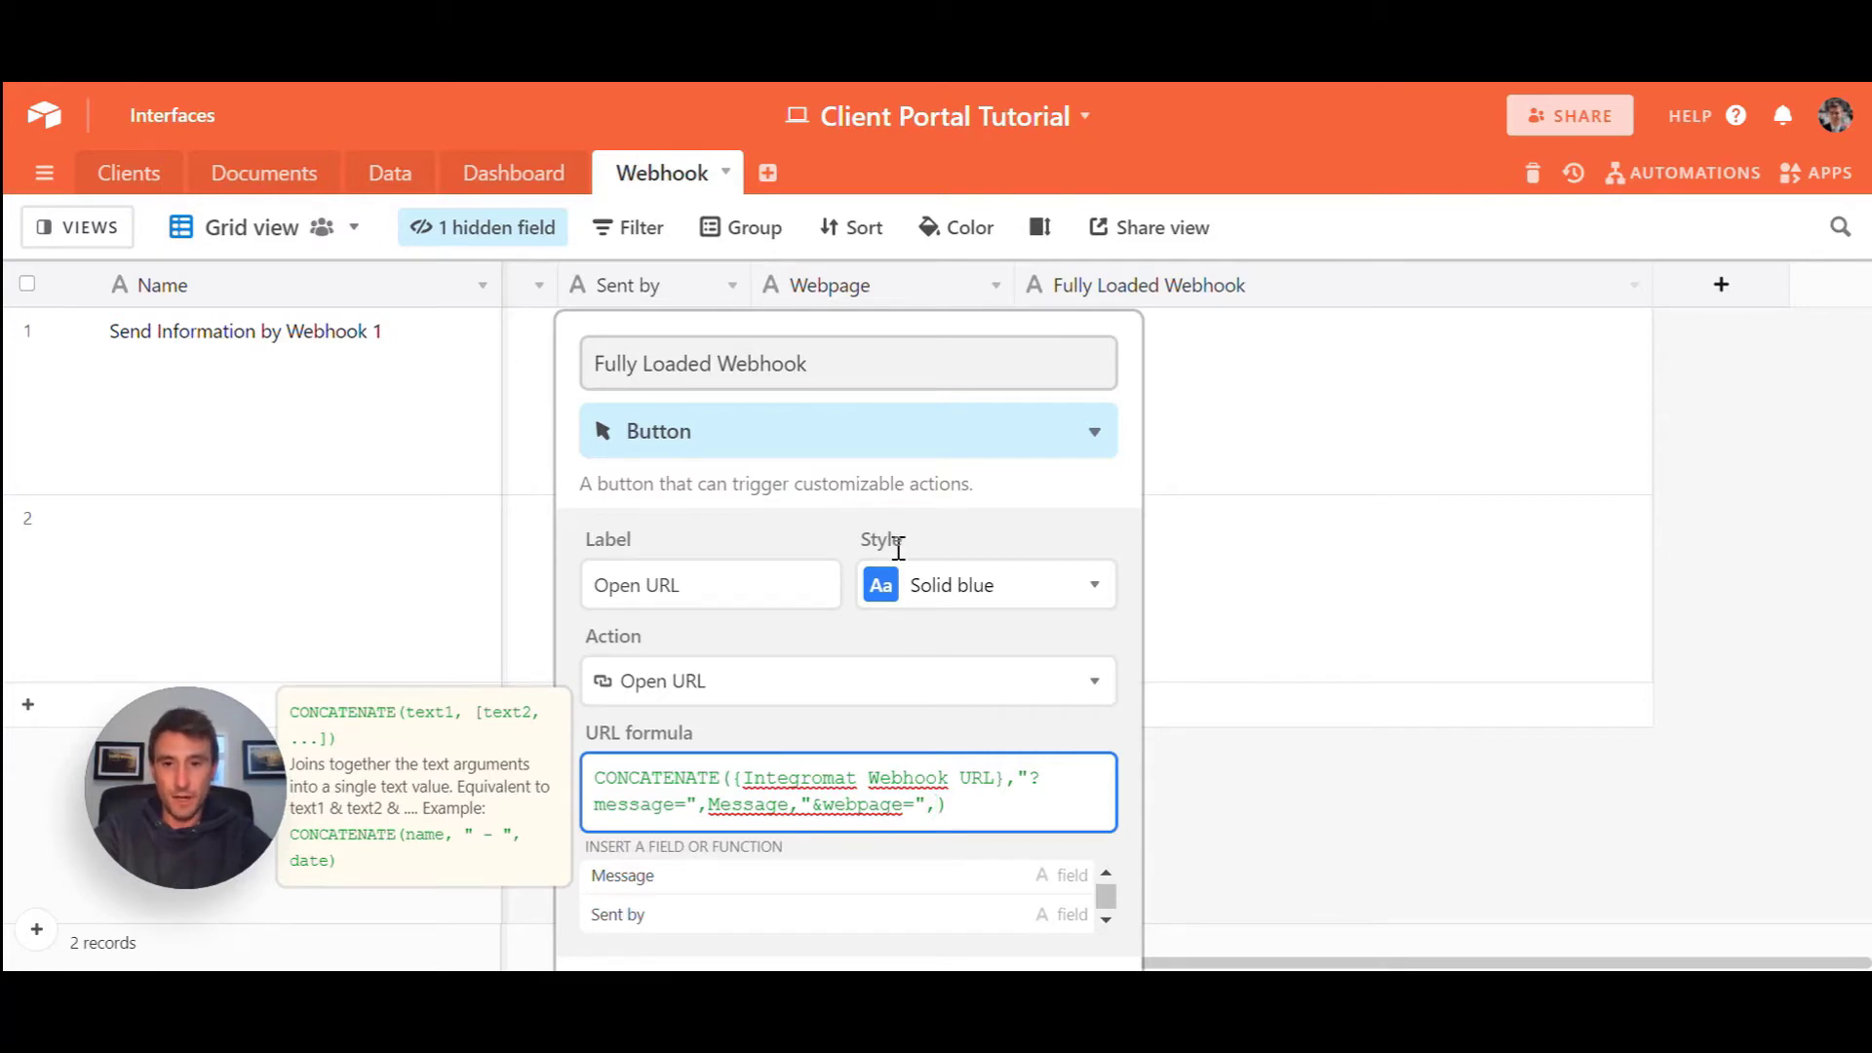
pyautogui.click(651, 878)
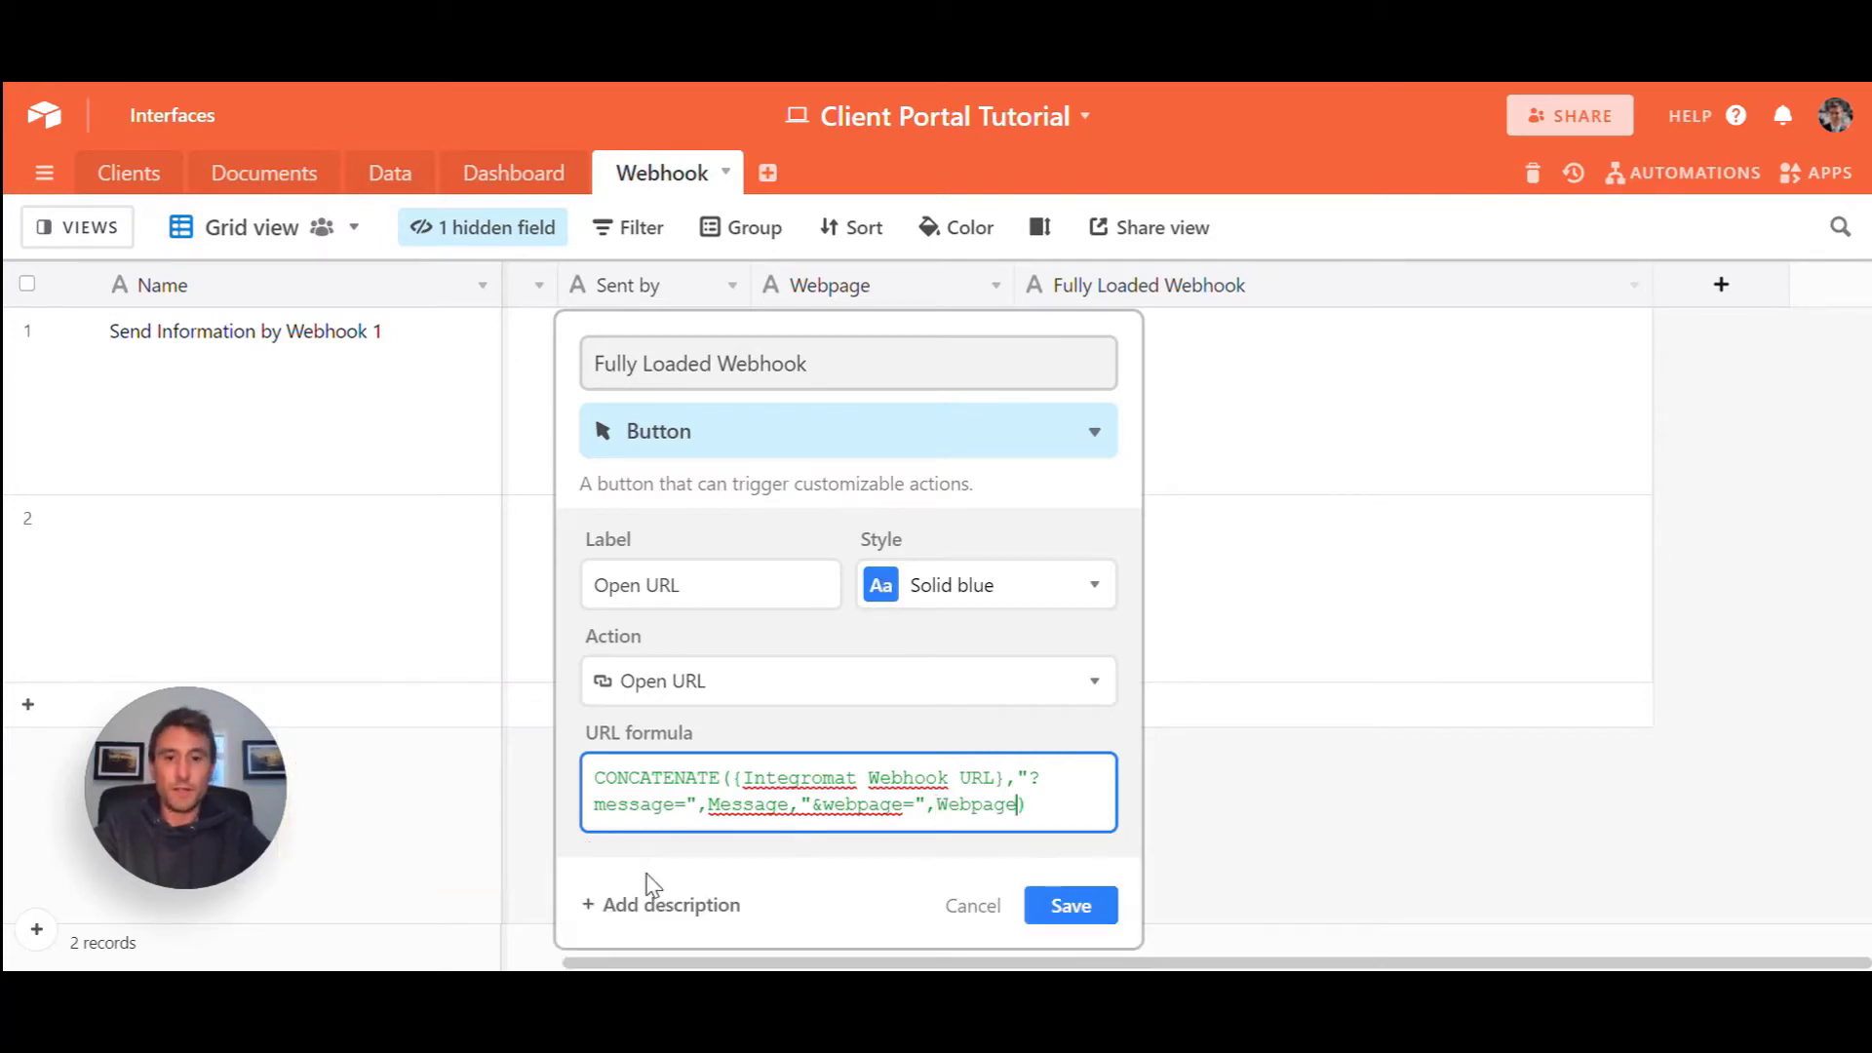
pyautogui.write(',"&')
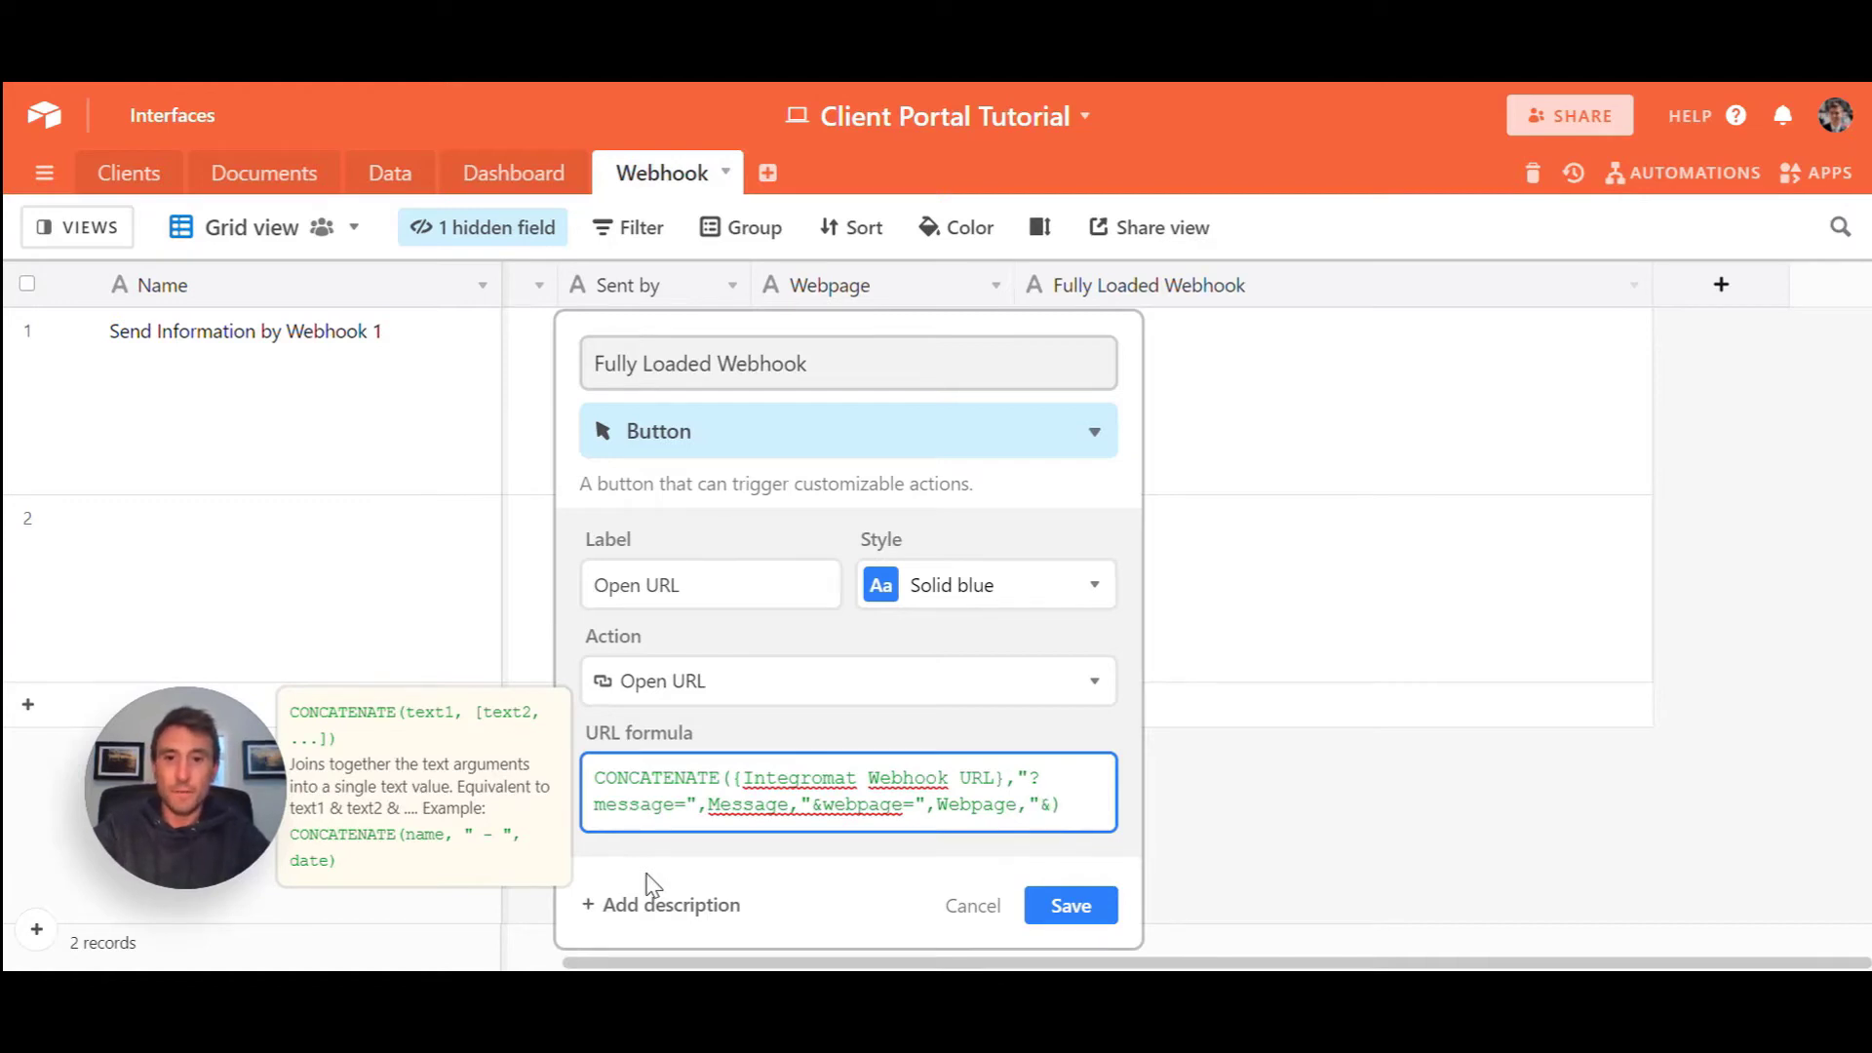
pyautogui.write('ecordId')
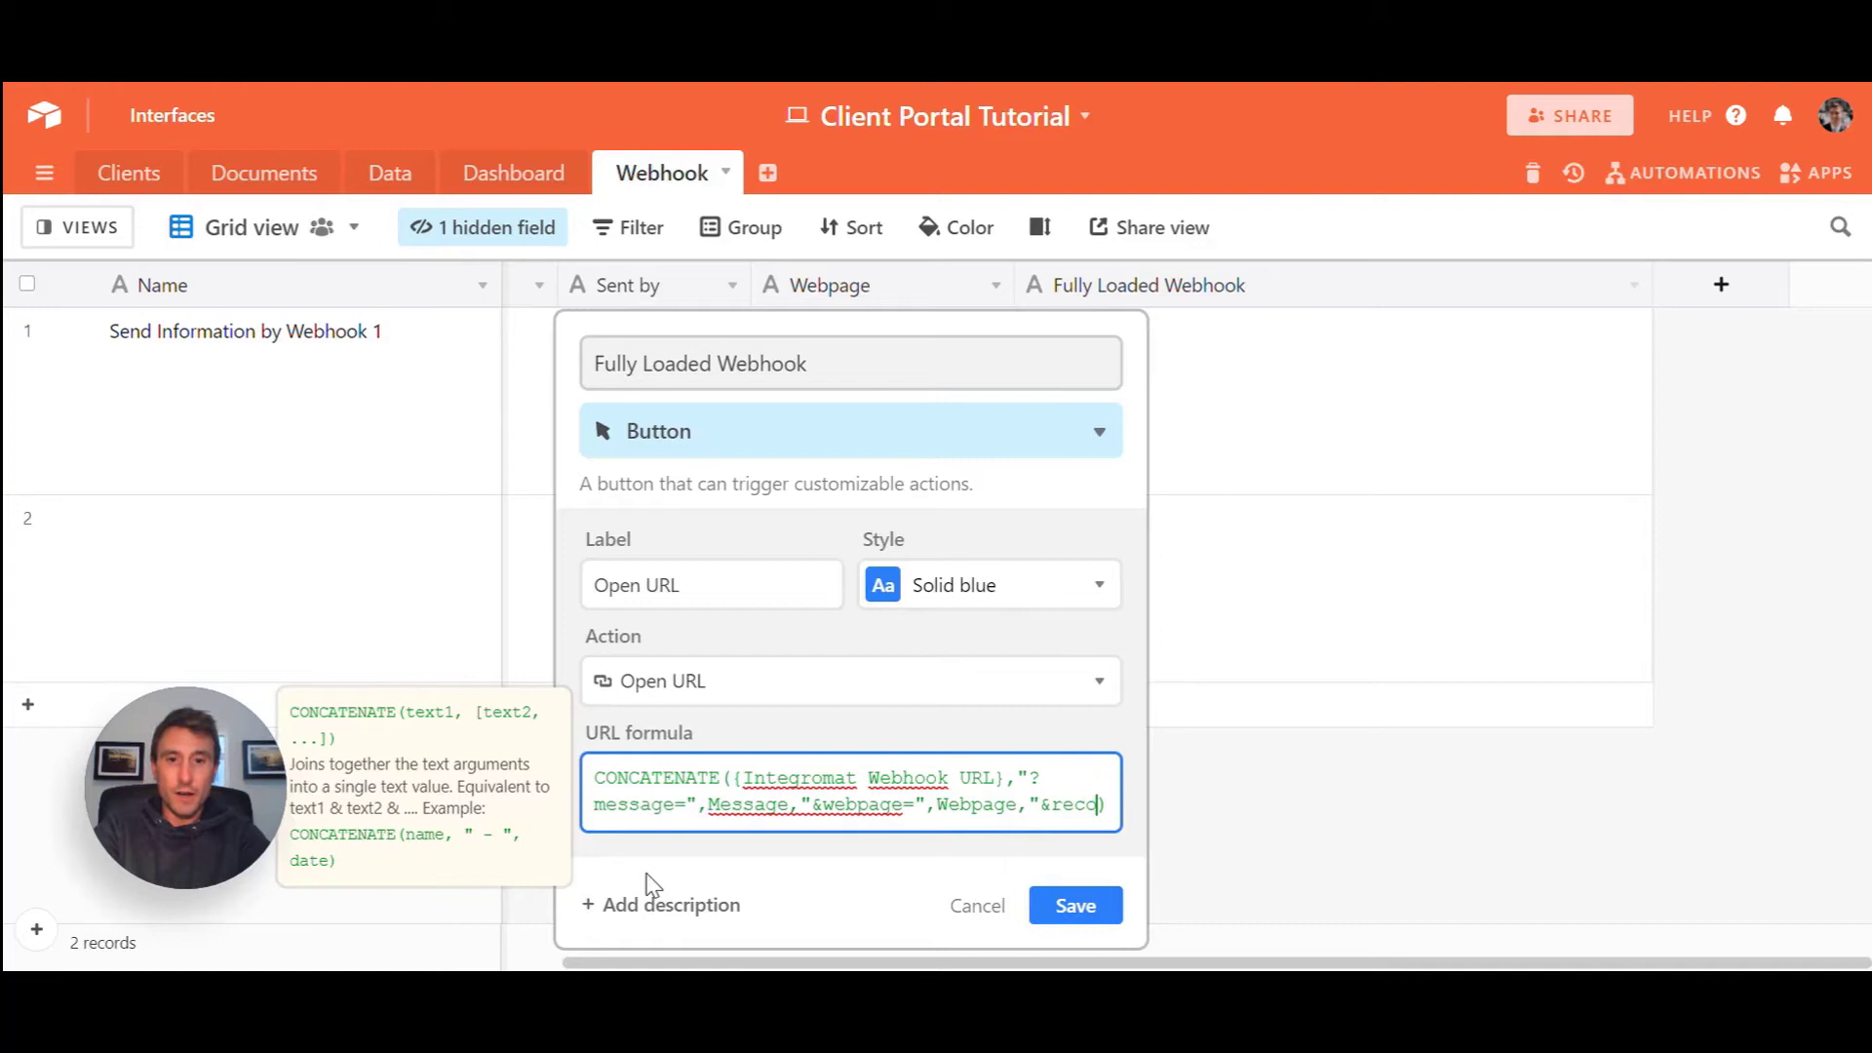
pyautogui.write('=')
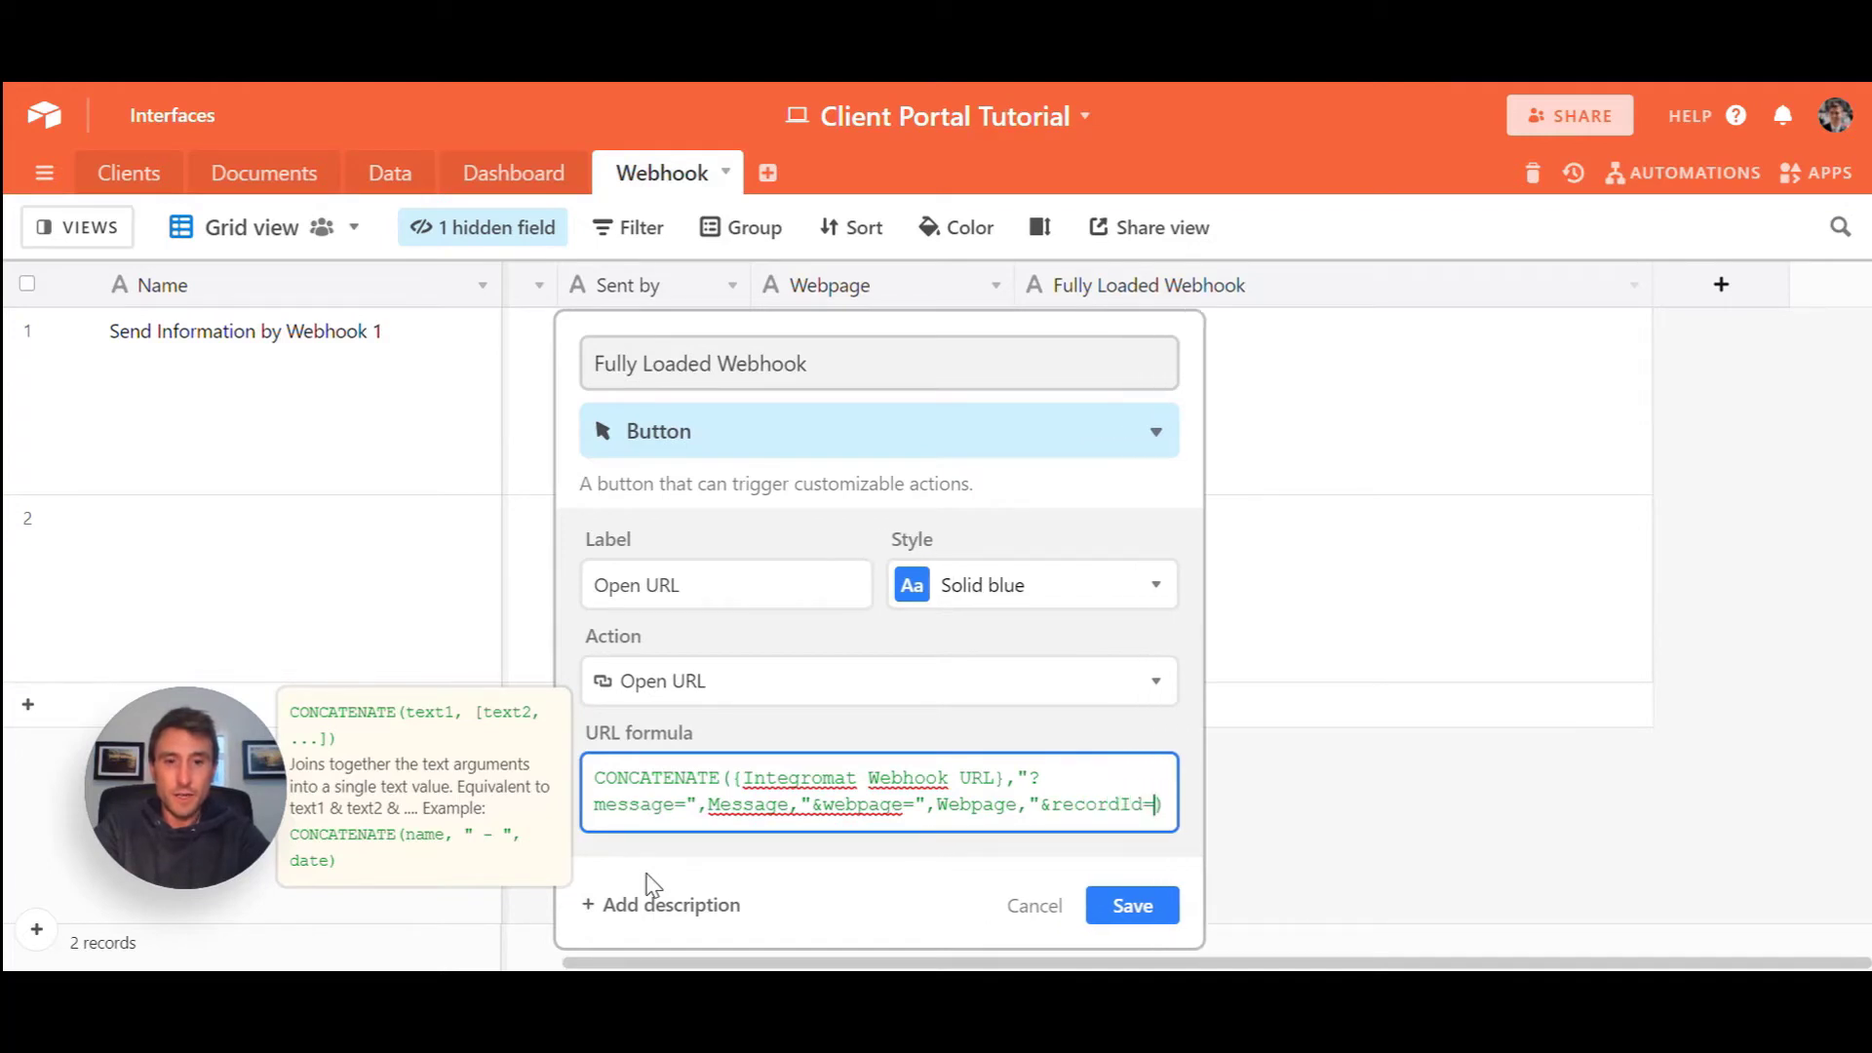
pyautogui.write('"')
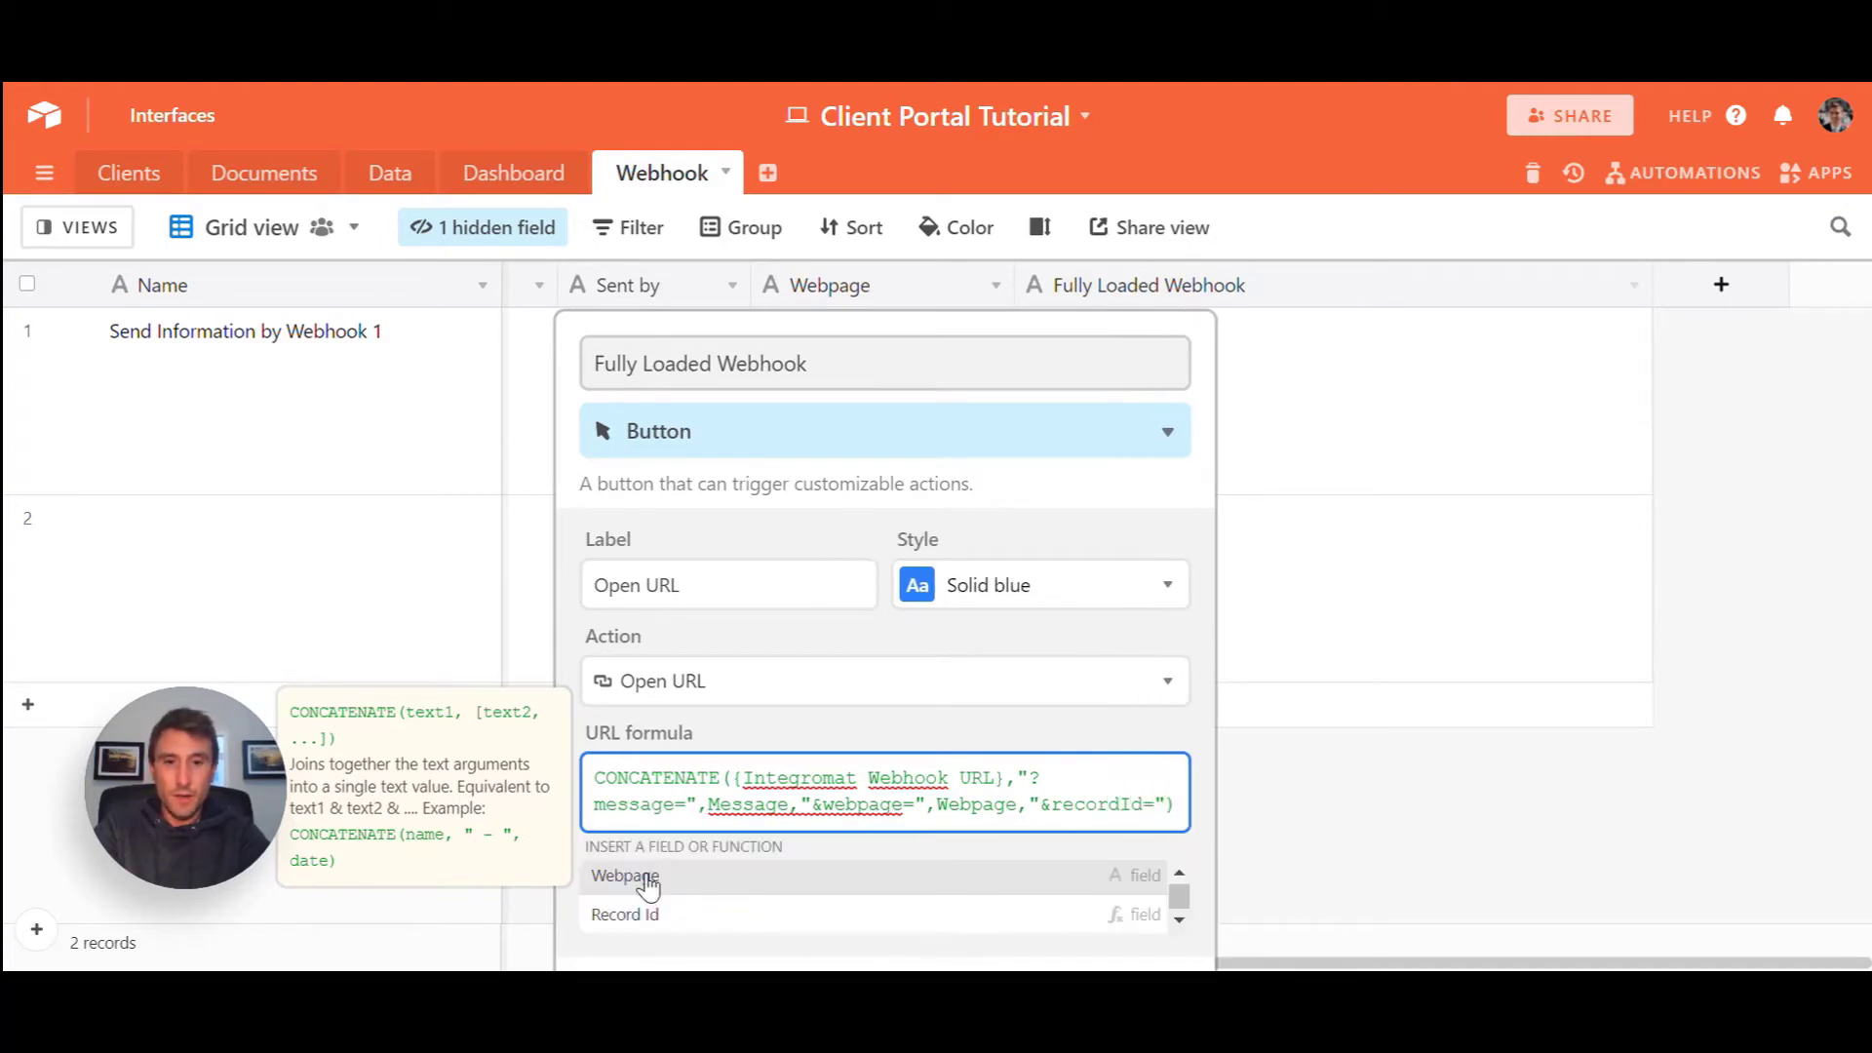
pyautogui.write(',')
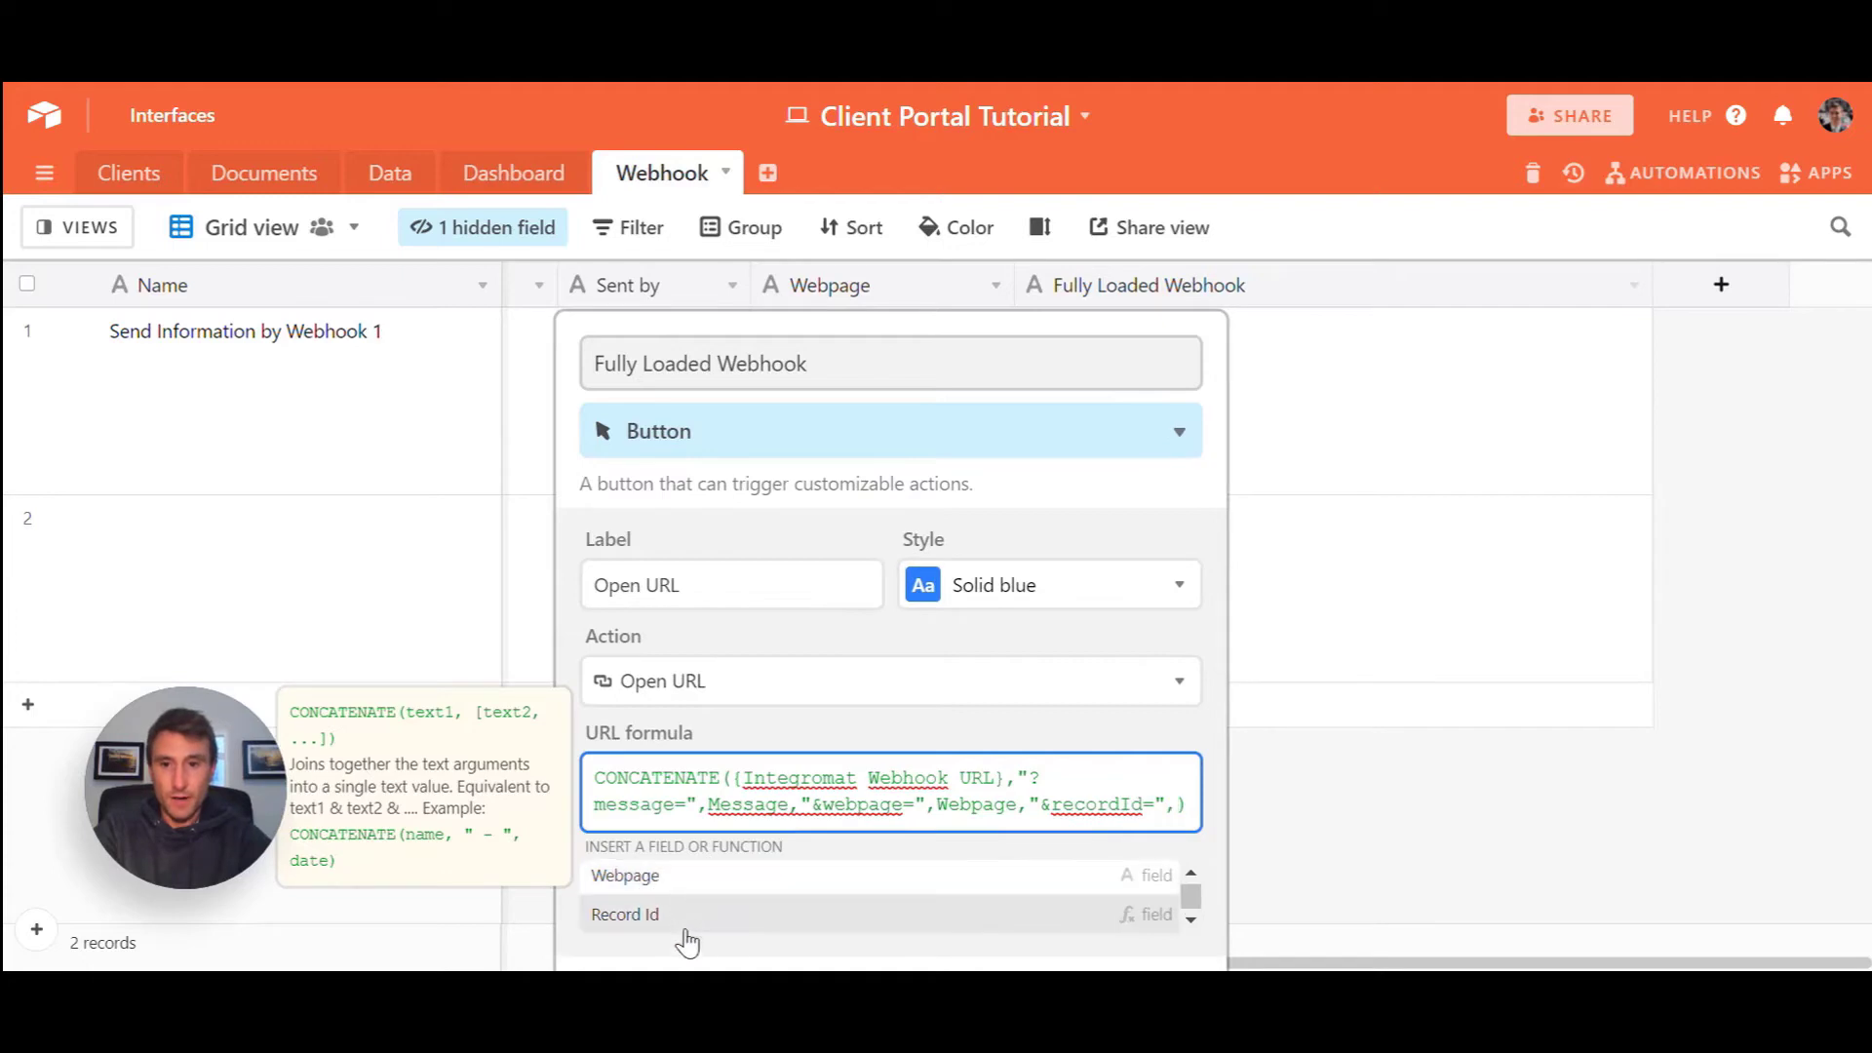
pyautogui.click(672, 917)
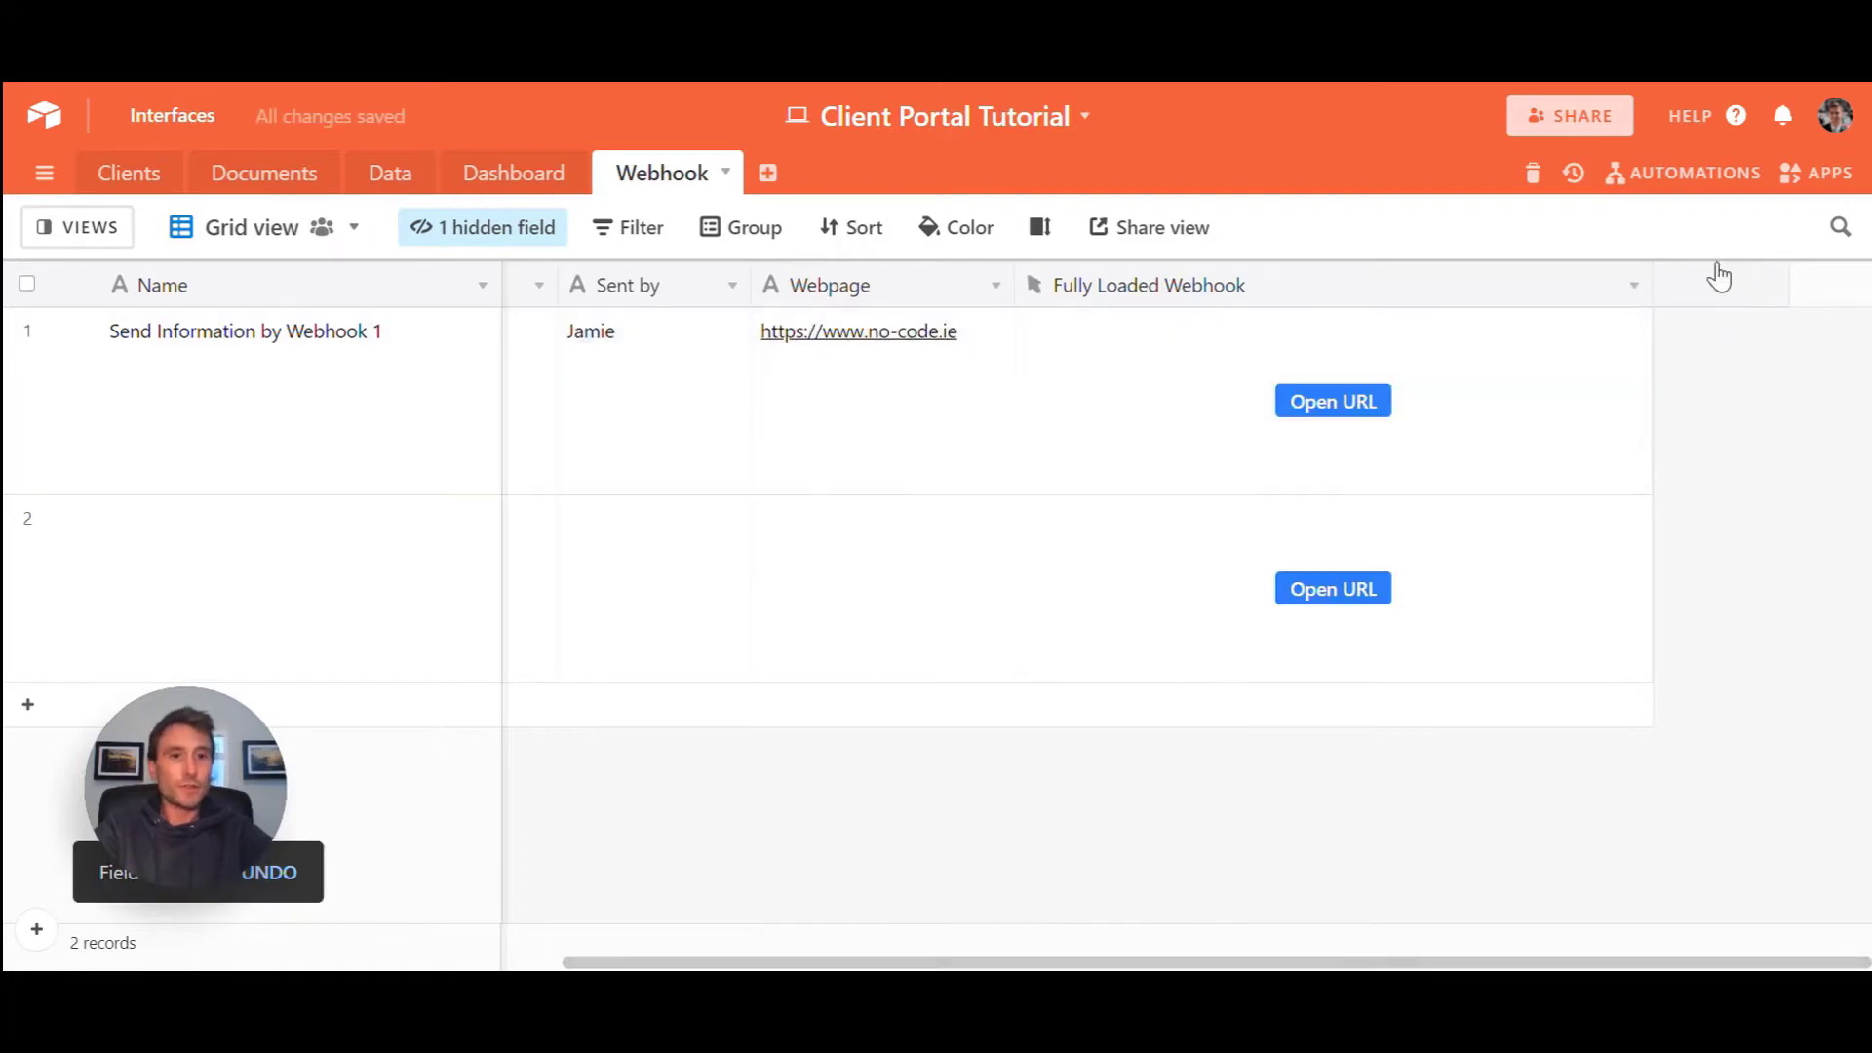
# - Add a Formula field named 'Formula' with the pasted webhook URL formula and widen it
pyautogui.click(1720, 285)
pyautogui.write('Forma')
pyautogui.press('BackSpace')
pyautogui.press('BackSpace')
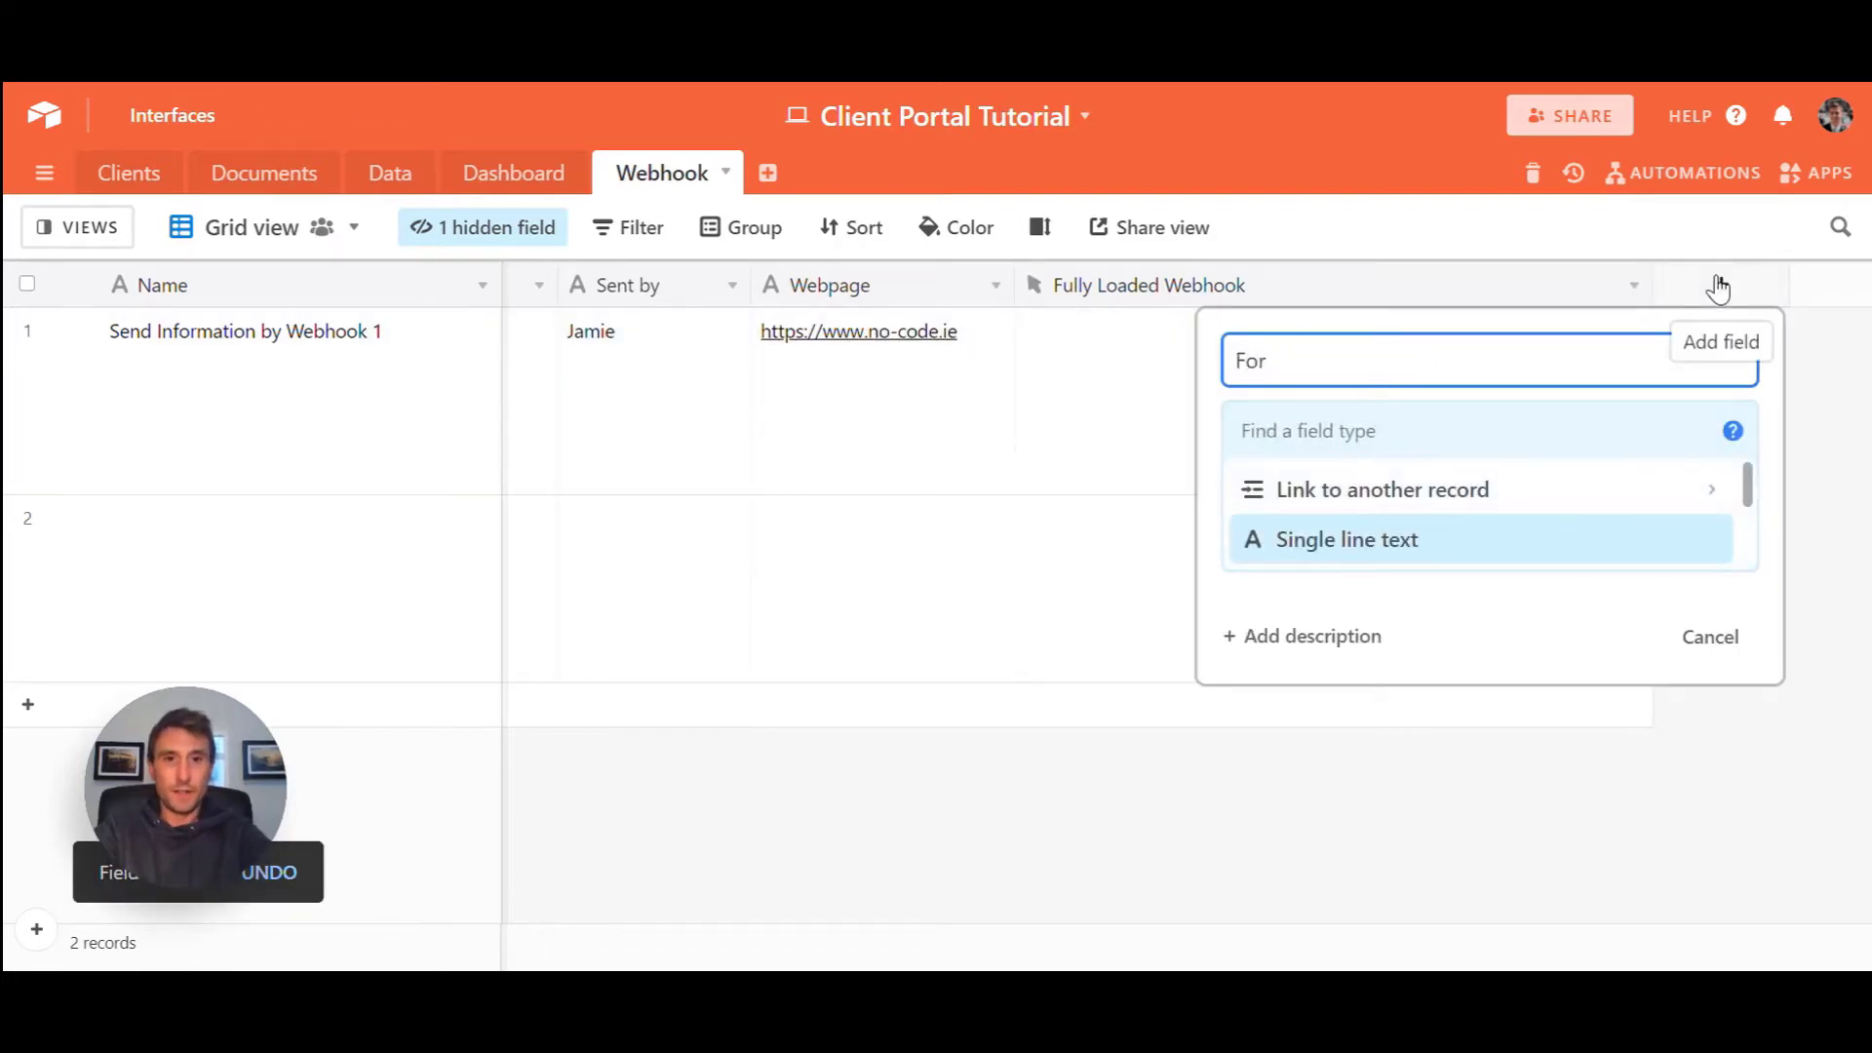
pyautogui.write('ula')
pyautogui.click(1277, 429)
pyautogui.write('Form')
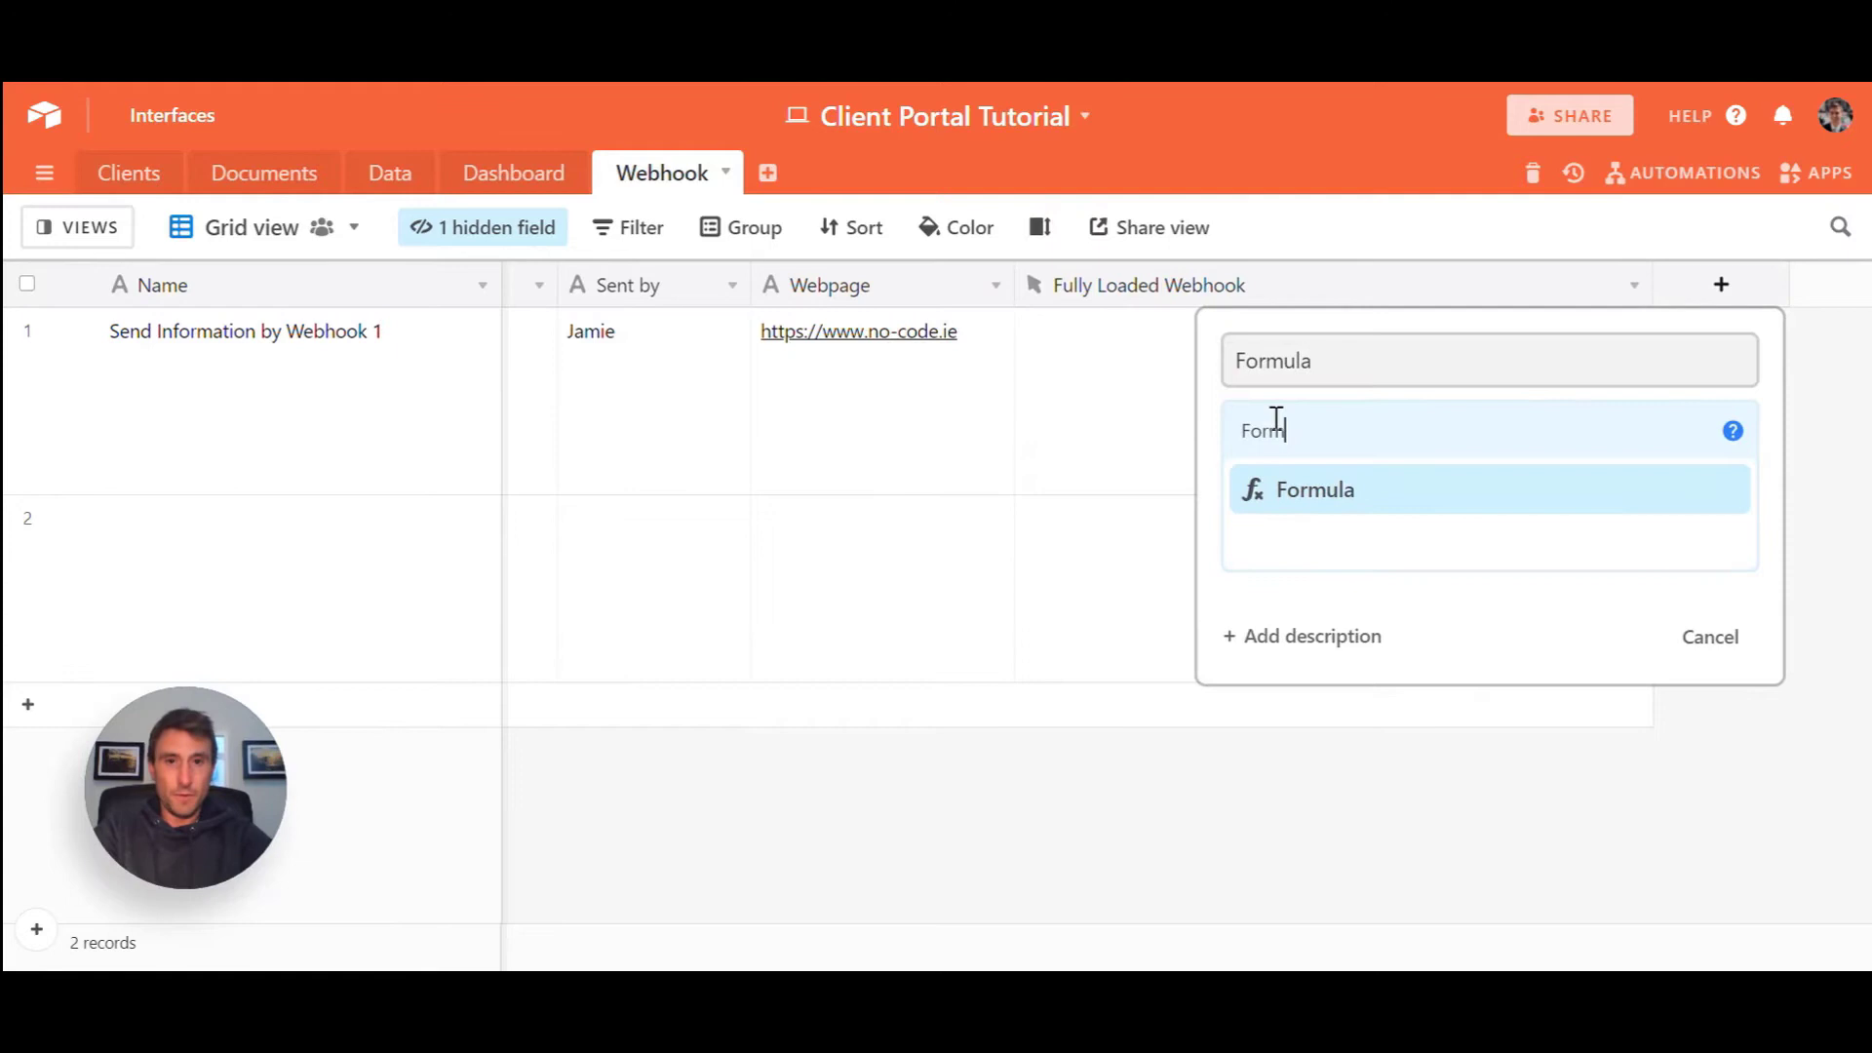
pyautogui.click(1279, 490)
pyautogui.click(1270, 620)
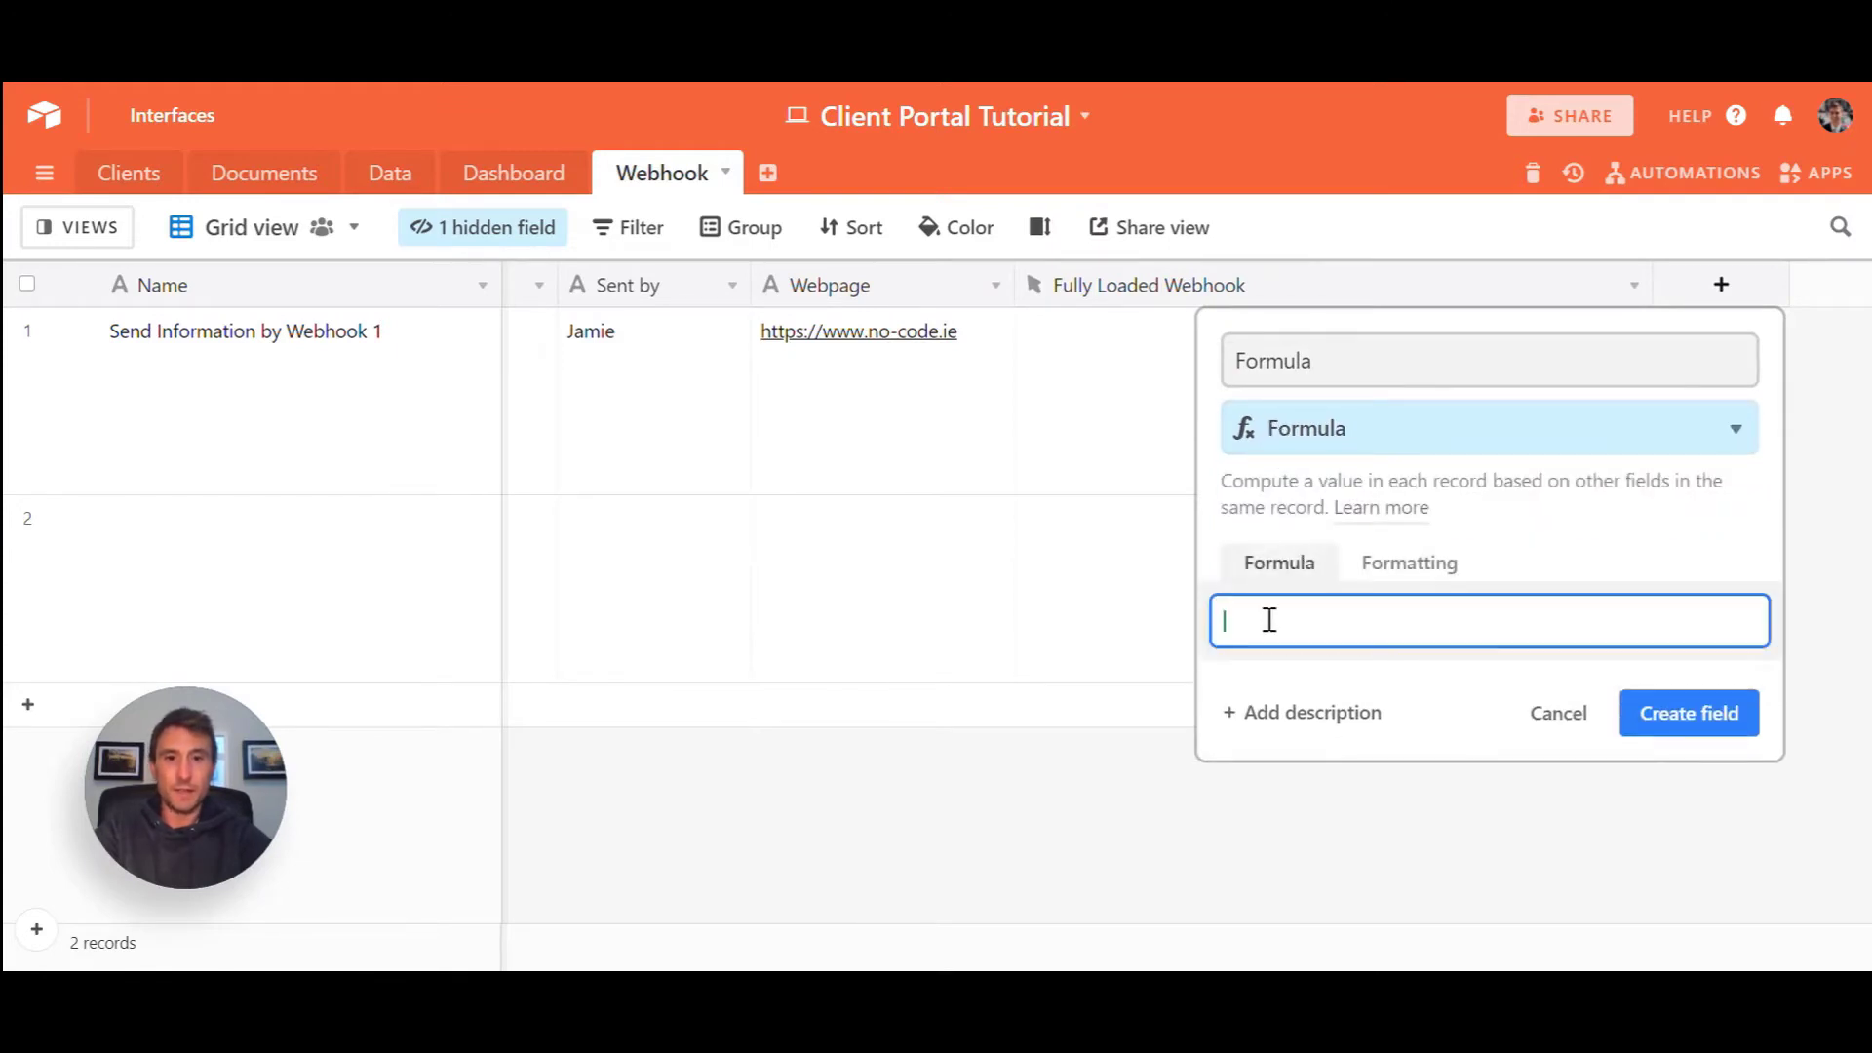
pyautogui.write('CONCATENATE({Integromat Webhook URL},"?message=",Message,"&webpage=",Webpage,"&recordId=",{Record Id})')
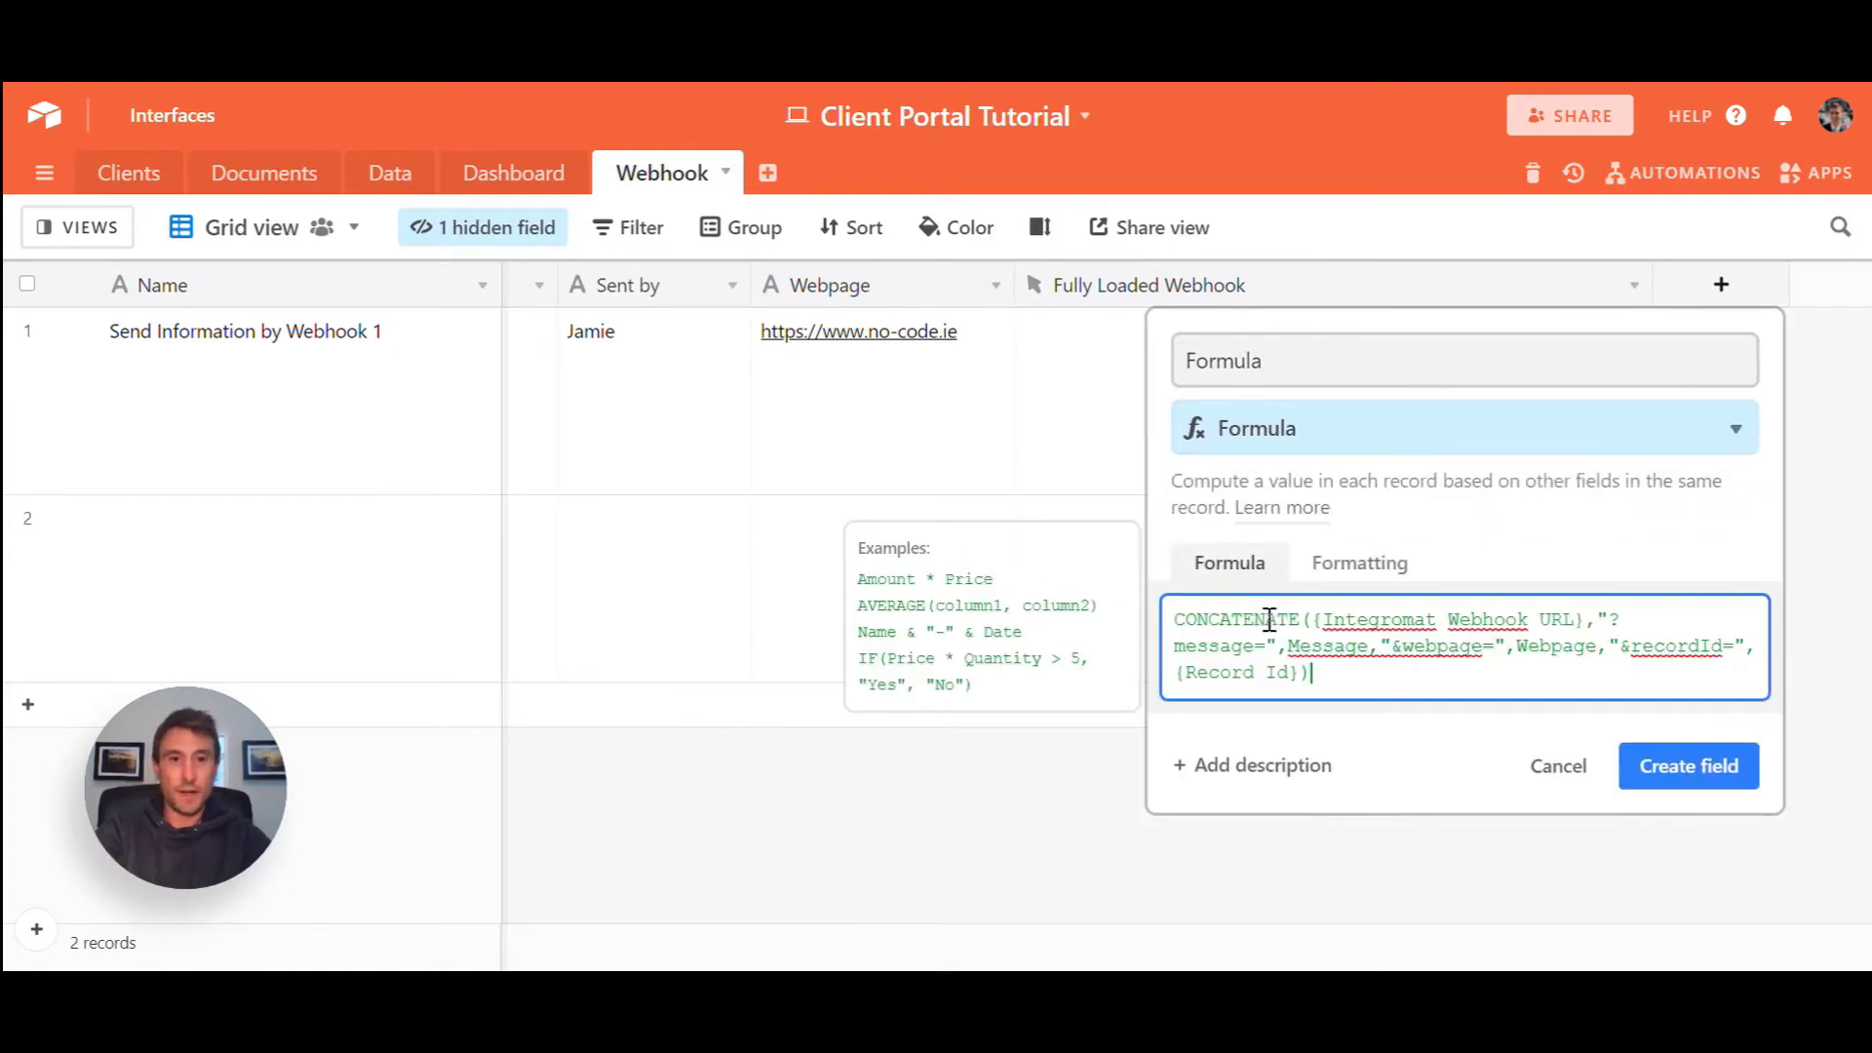
pyautogui.click(1738, 767)
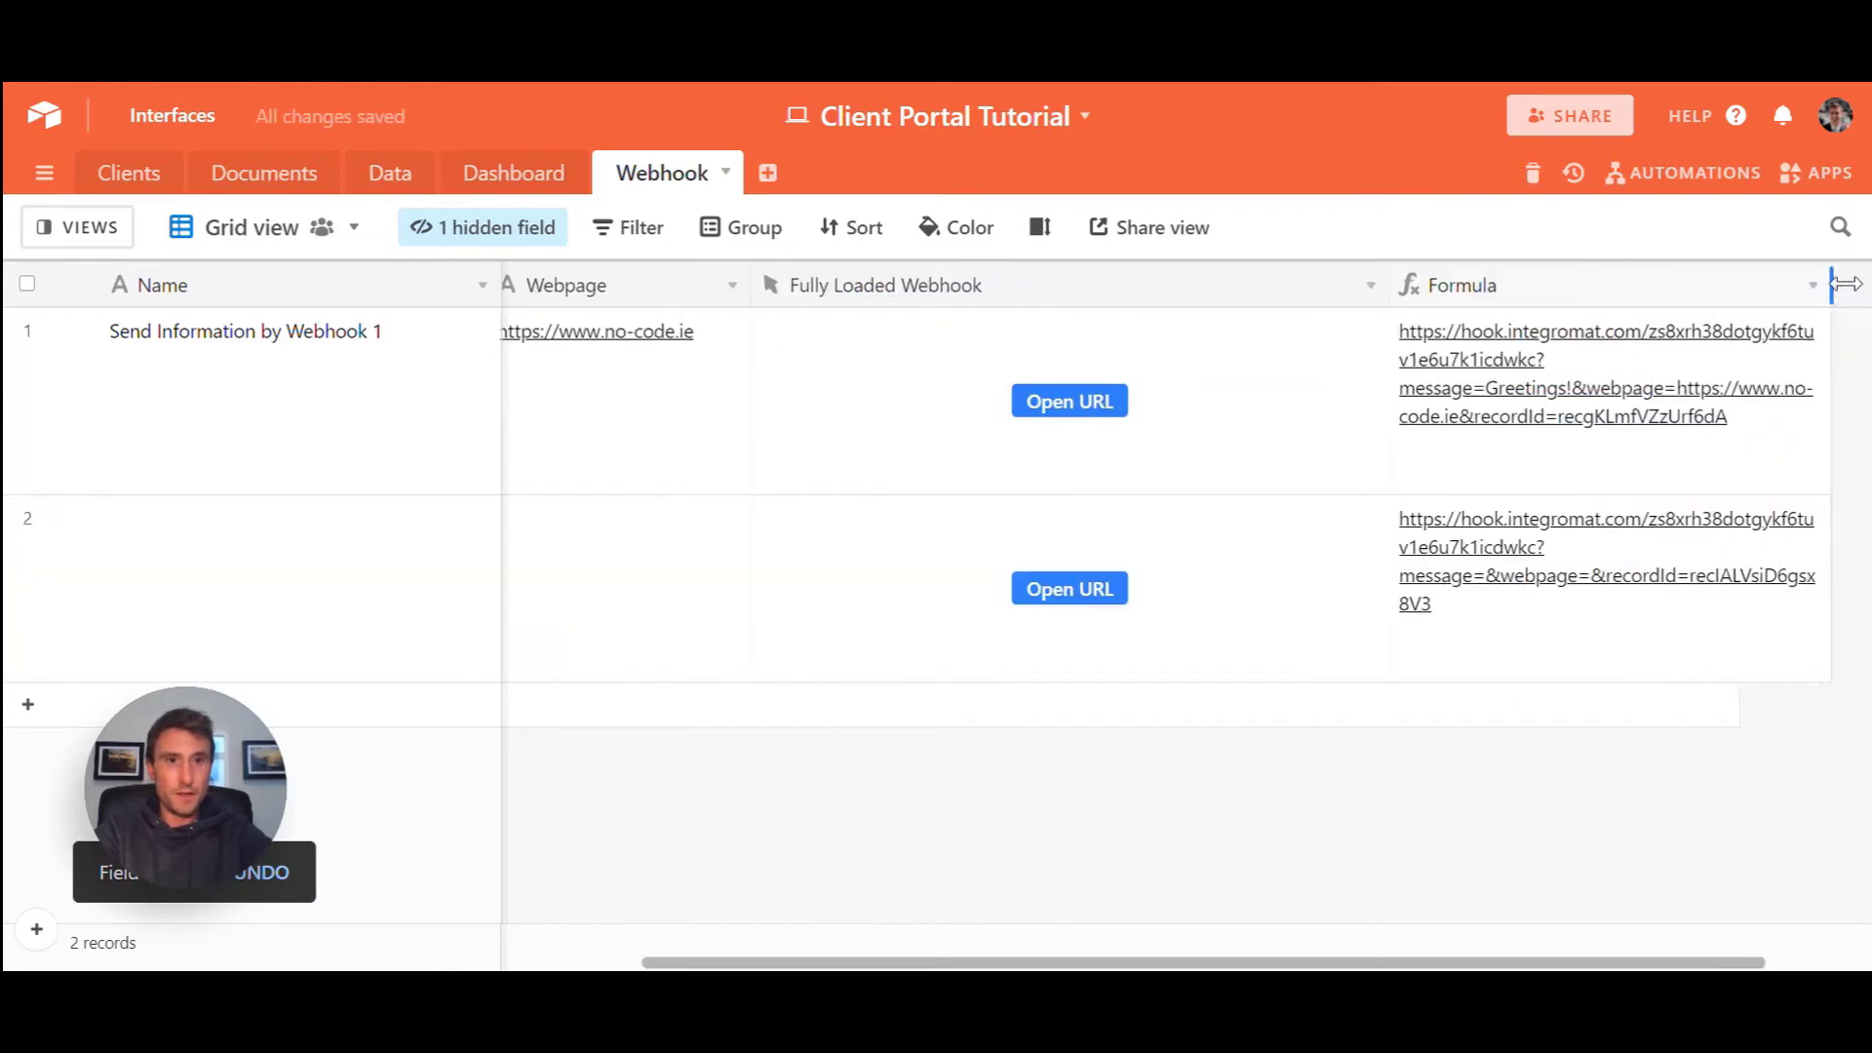
pyautogui.moveTo(1845, 284); pyautogui.dragTo(1845, 283)
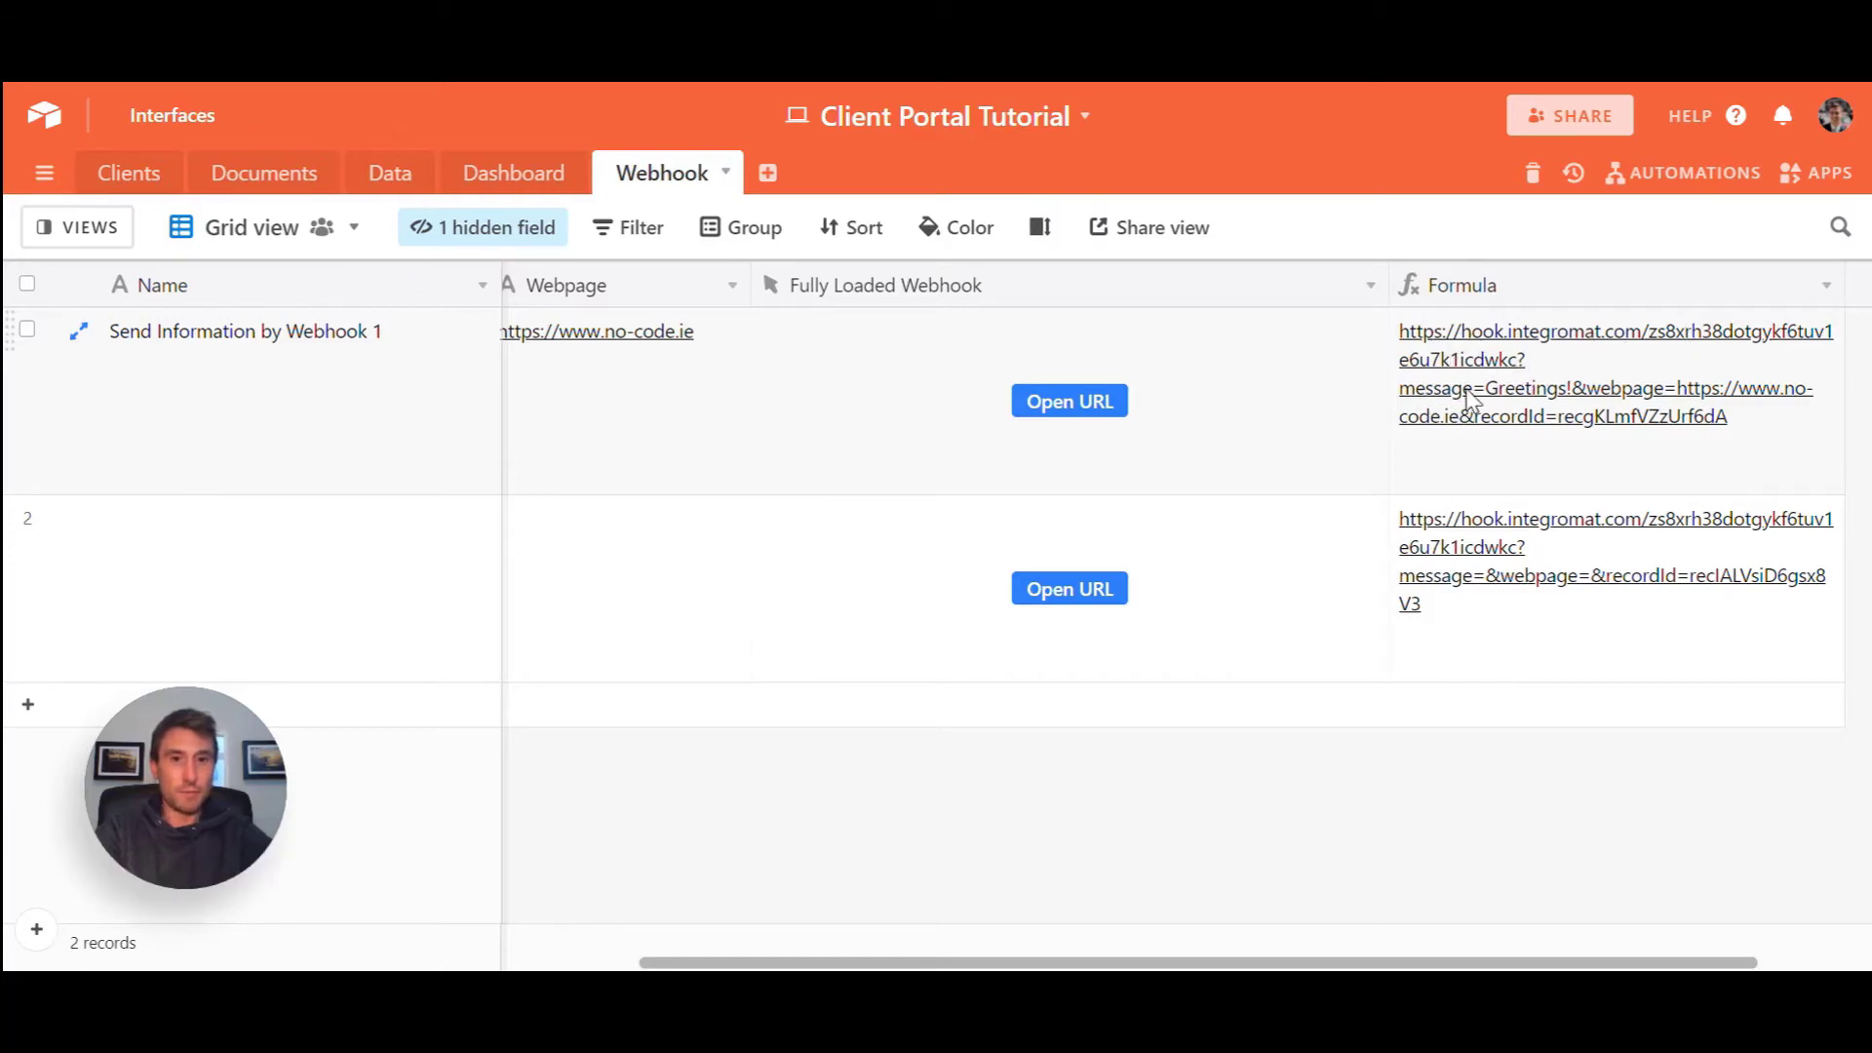
# - Compare row 1's Message, Webpage and Record Id values against its Formula URL
pyautogui.hscroll(-5, 1538, 405)
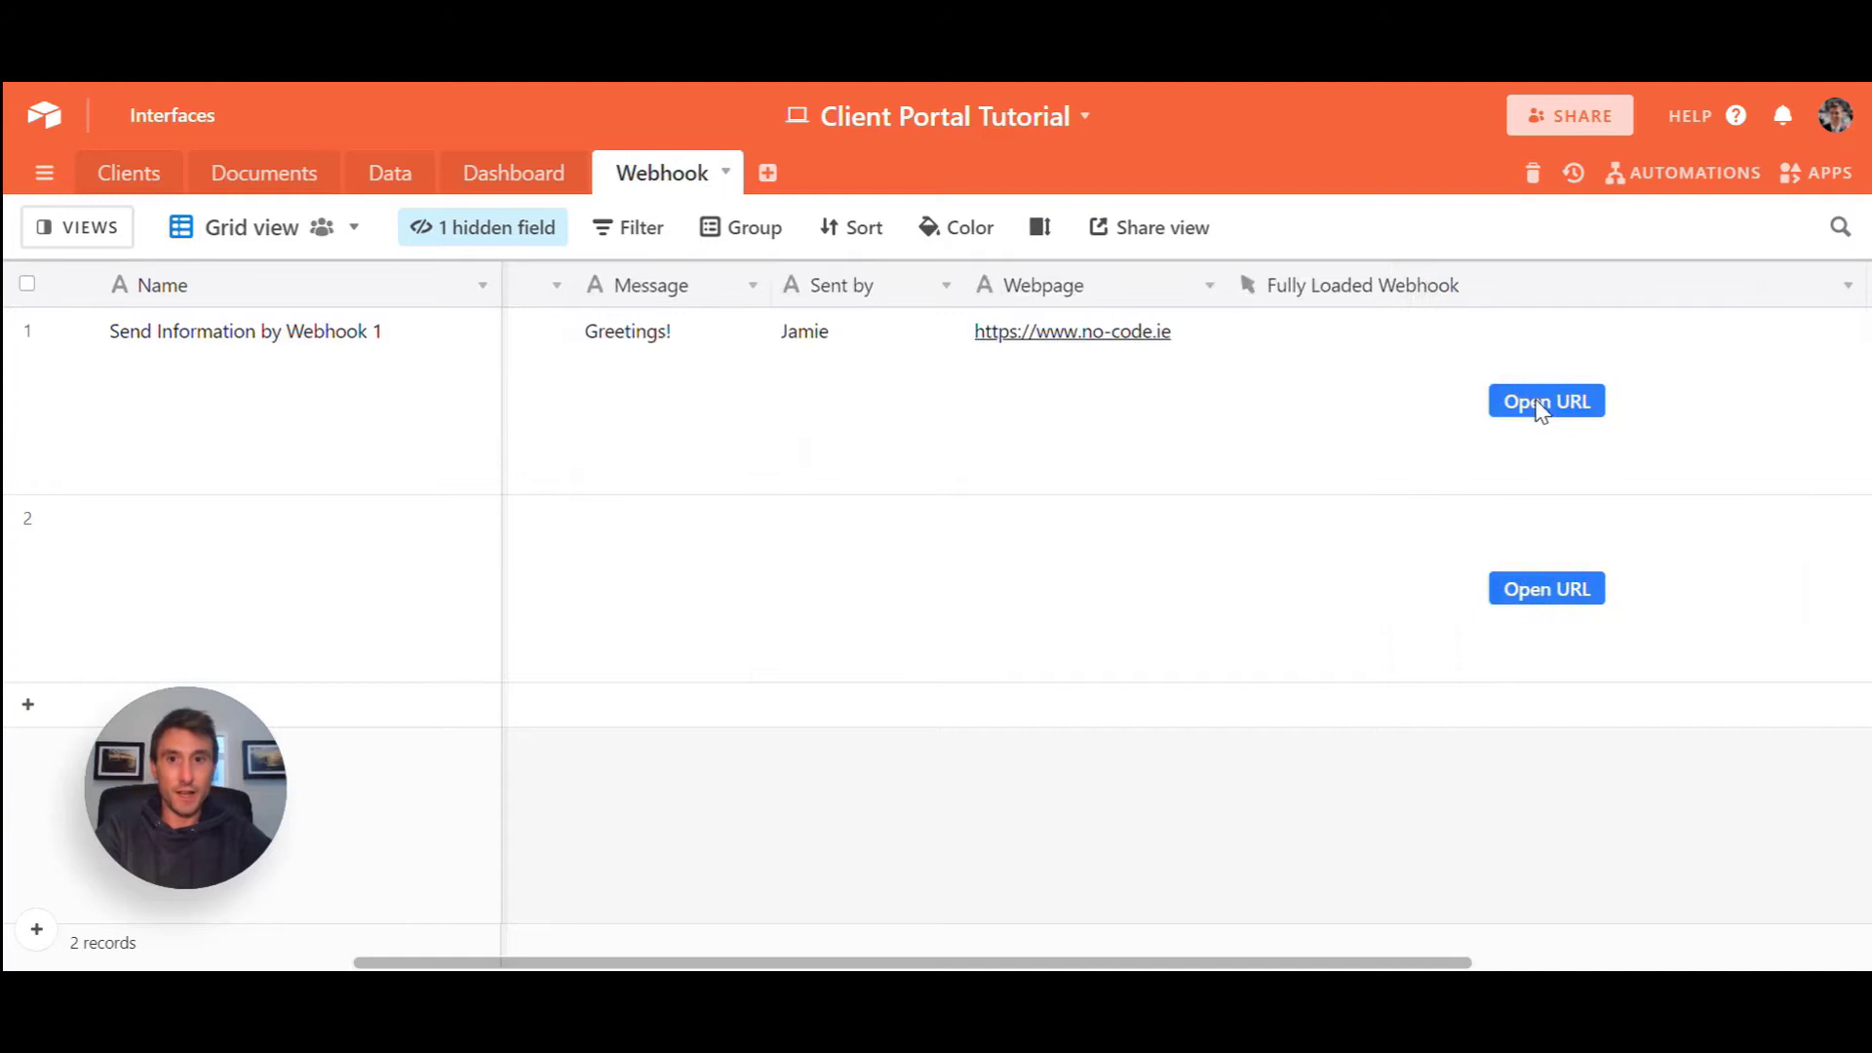
pyautogui.hscroll(-3, 1539, 405)
pyautogui.click(1040, 343)
pyautogui.press('Right')
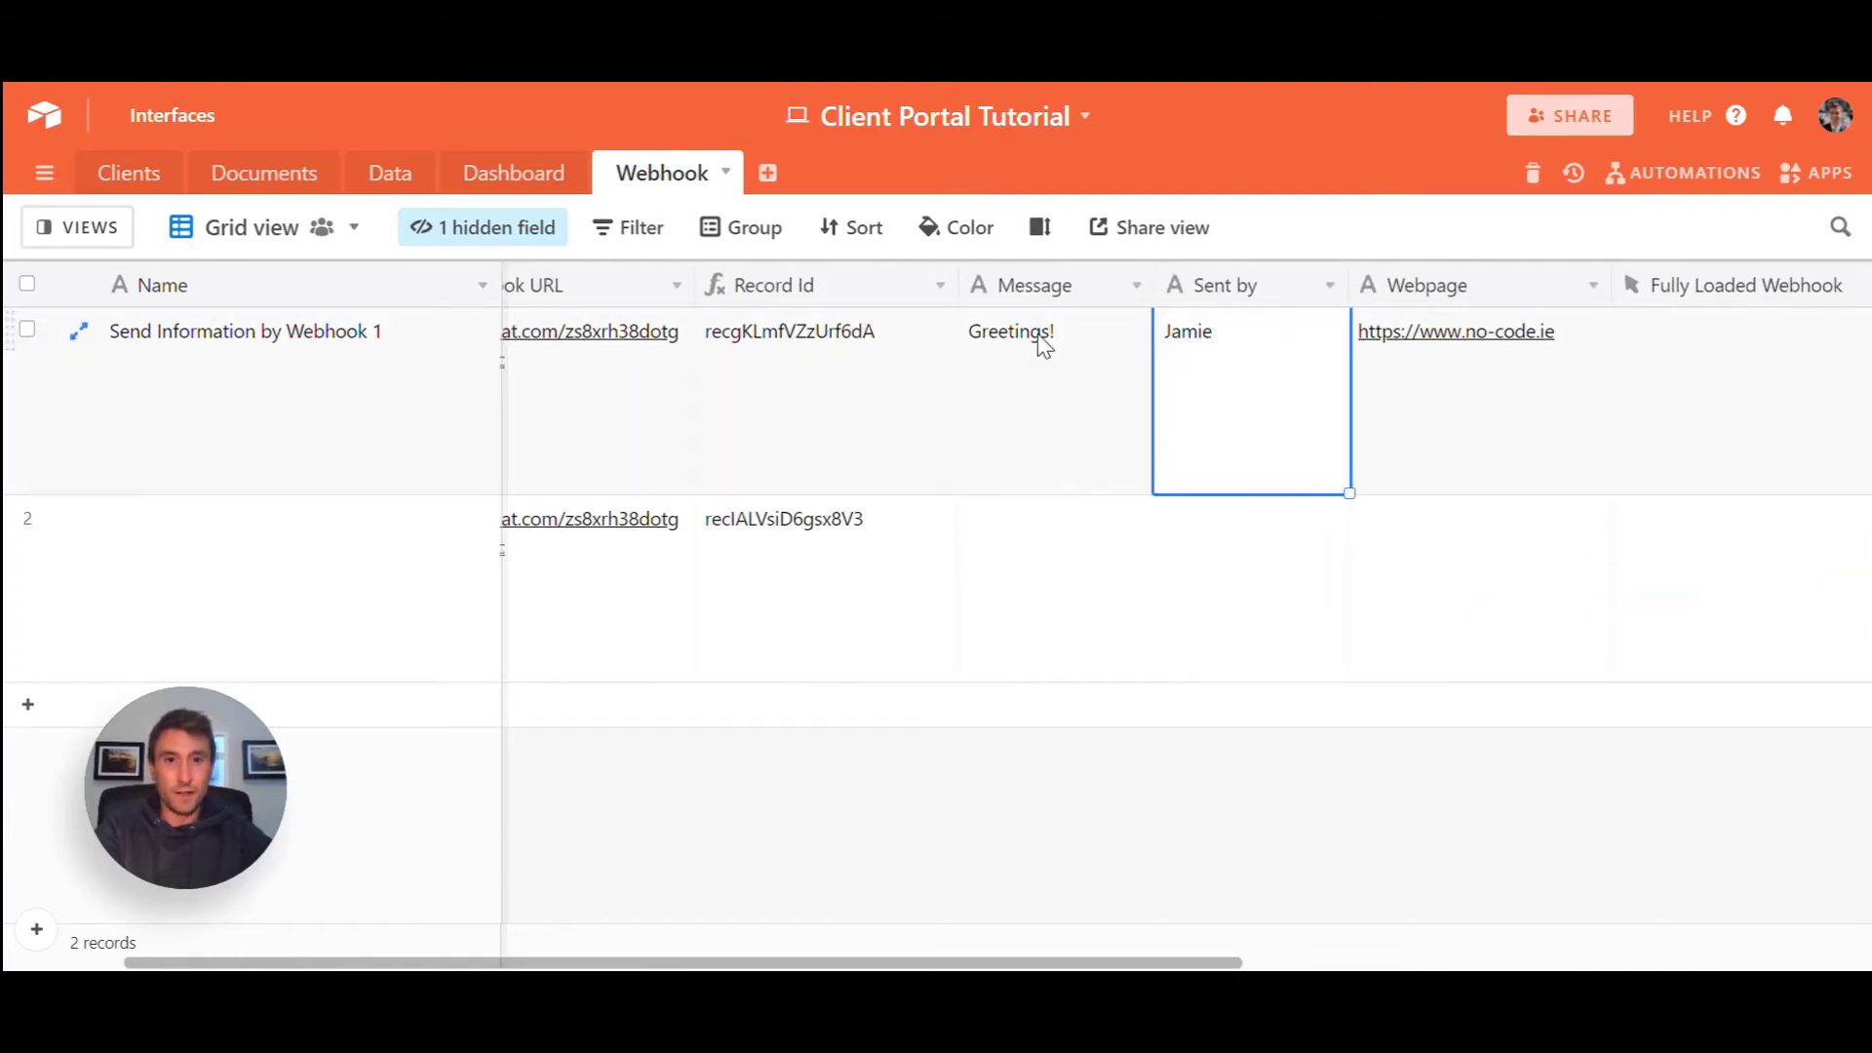
pyautogui.press('Right')
pyautogui.press('Right')
pyautogui.press('Right')
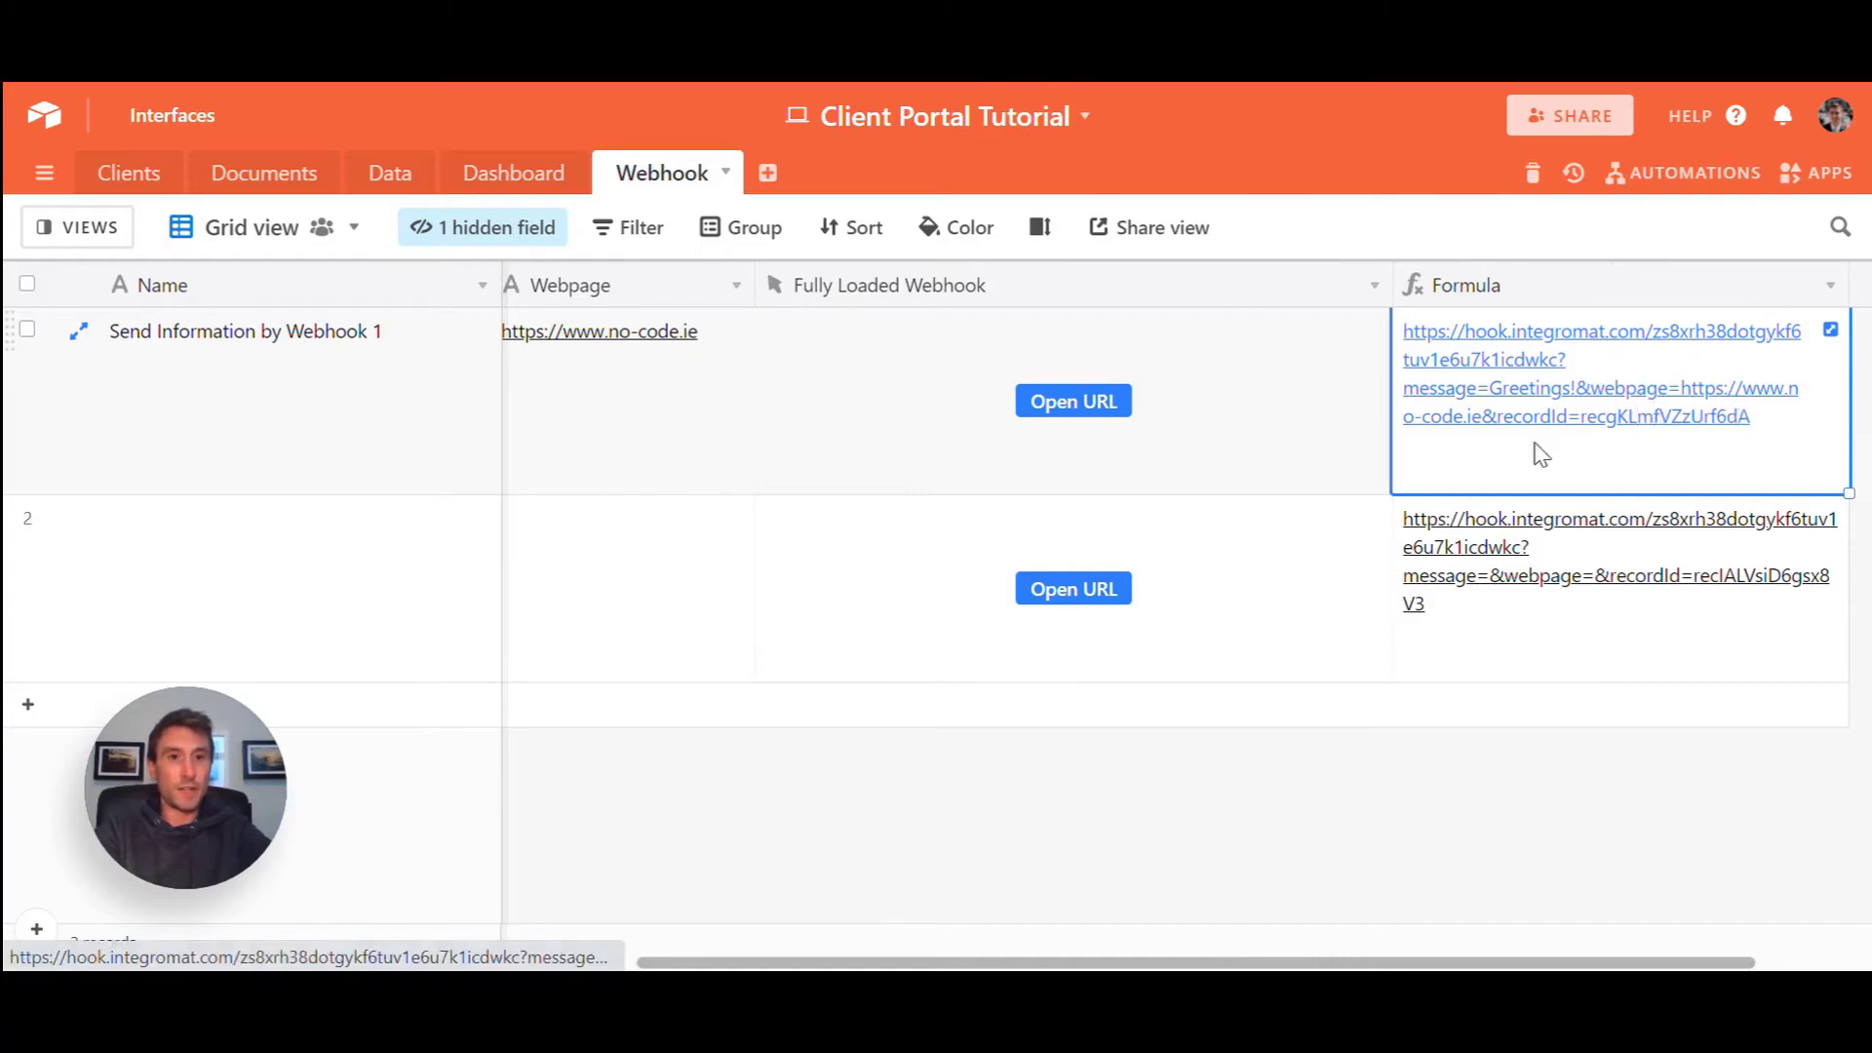
pyautogui.hscroll(-8, 1533, 447)
pyautogui.click(1392, 417)
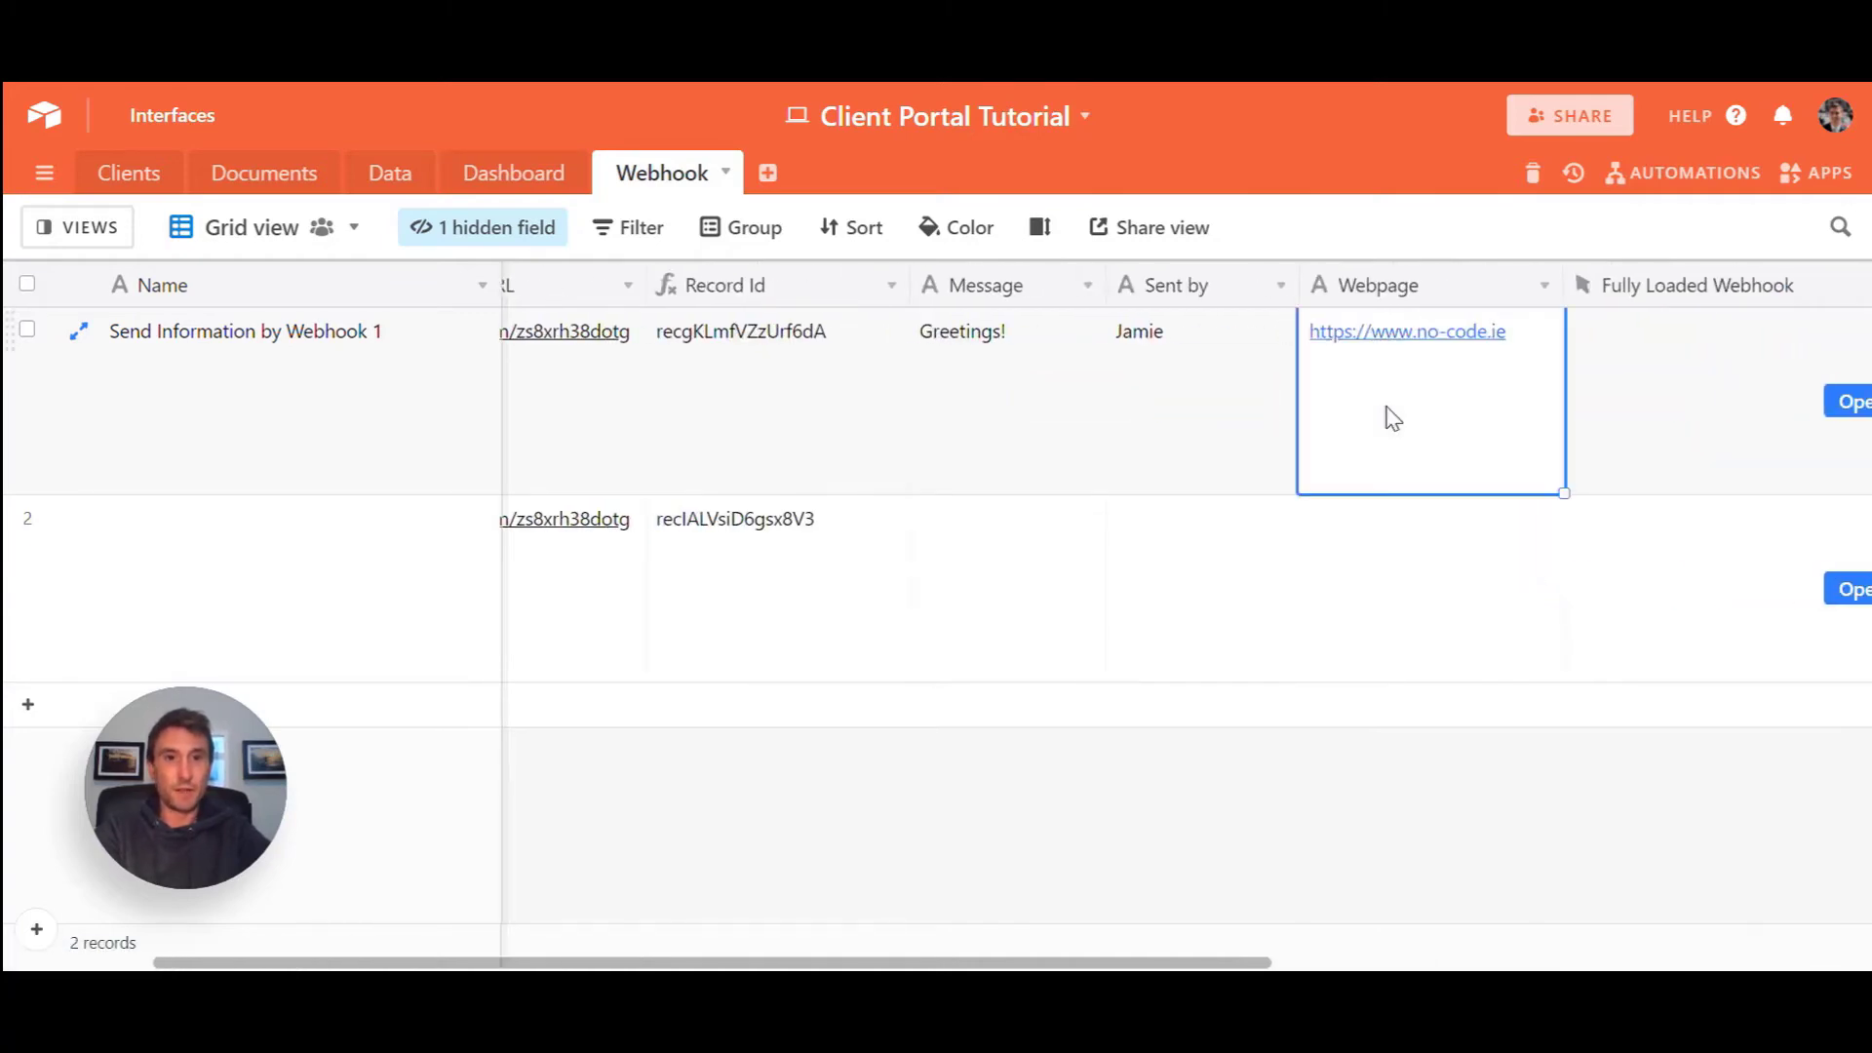
pyautogui.press('Right')
pyautogui.press('Right')
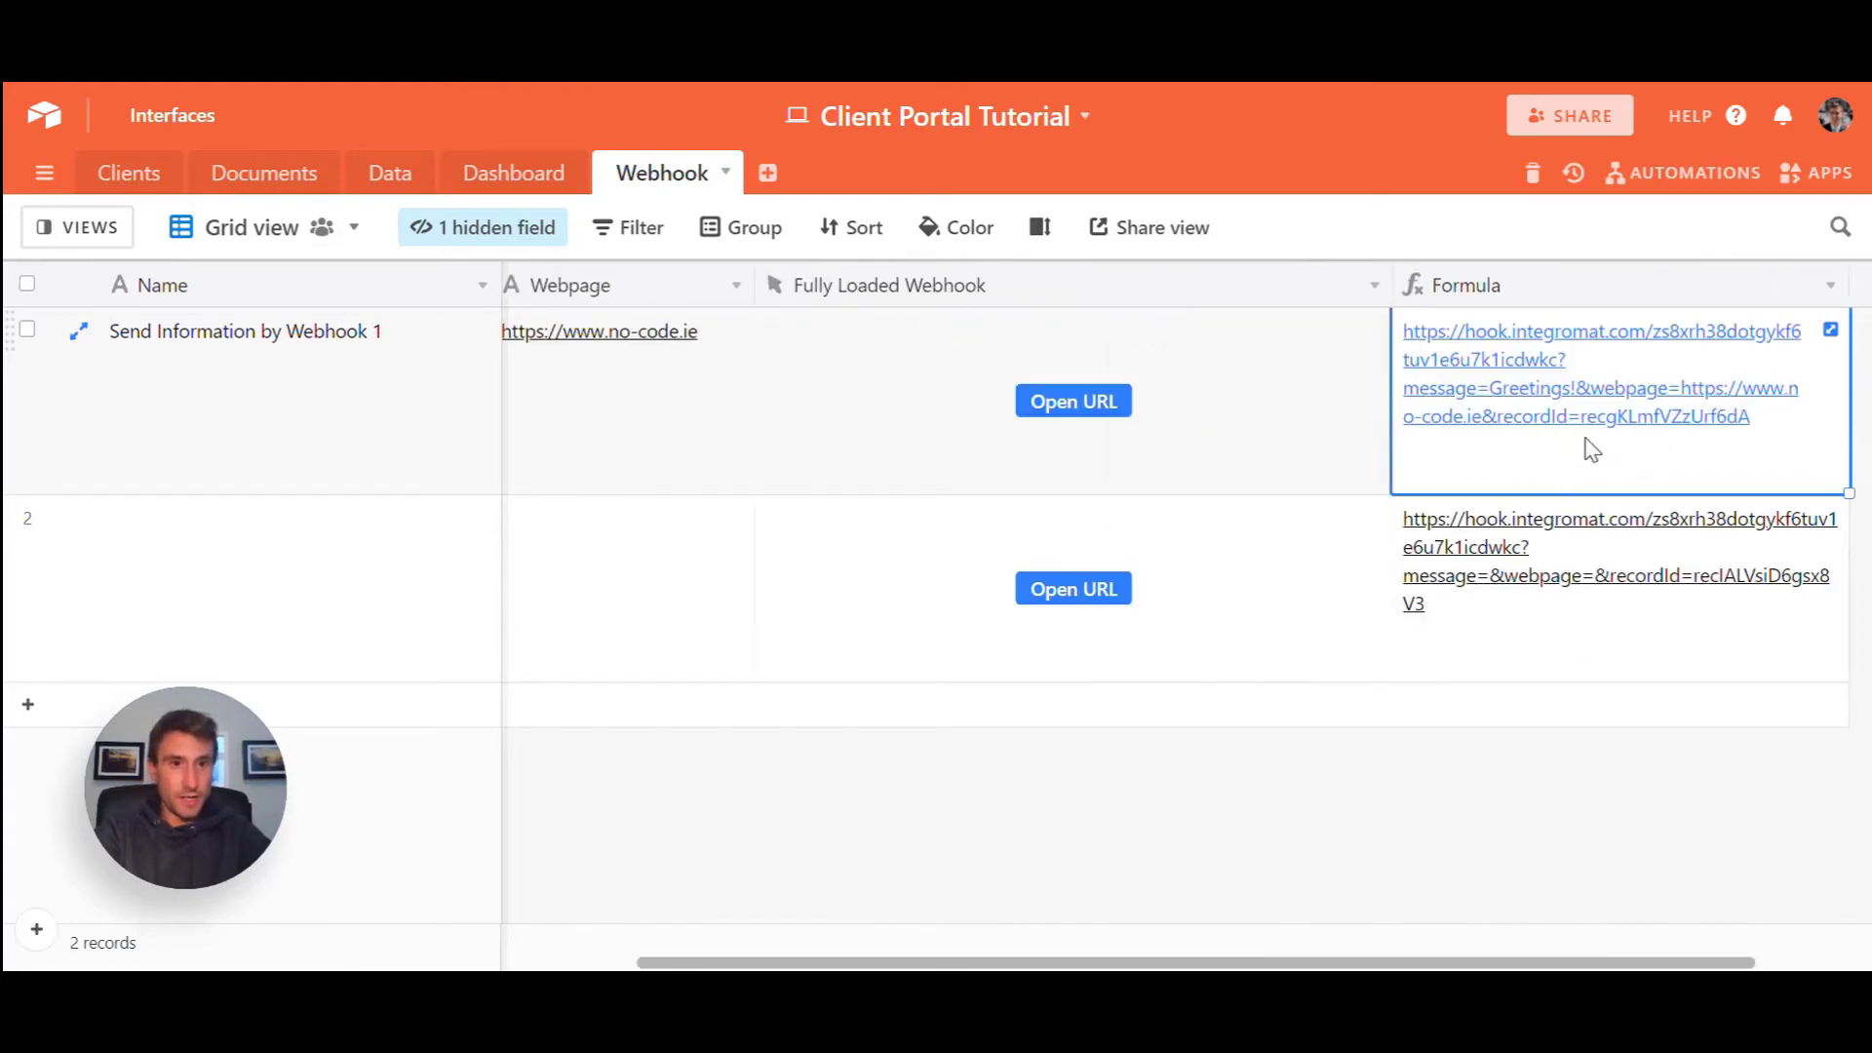
pyautogui.hscroll(-8, 1209, 432)
pyautogui.click(1070, 424)
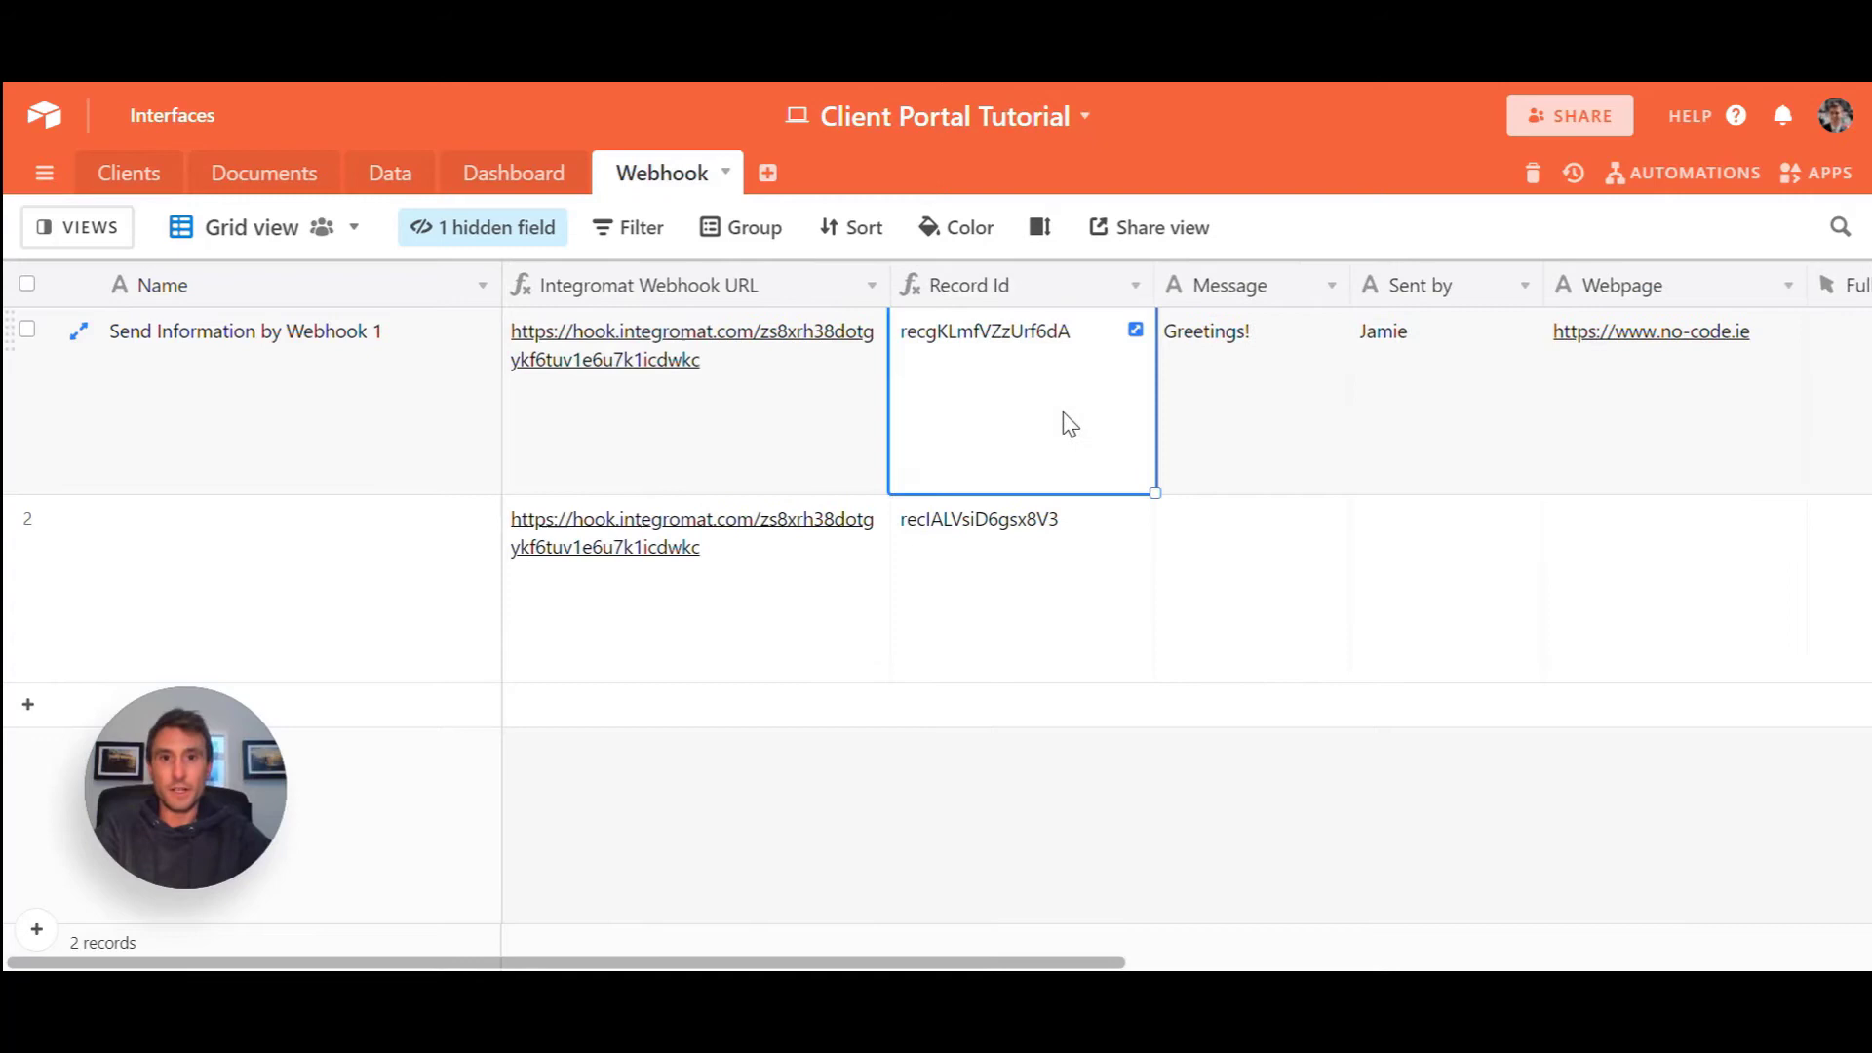
pyautogui.press('Right')
pyautogui.press('Right')
pyautogui.press('Right')
pyautogui.press('Right')
pyautogui.press('Right')
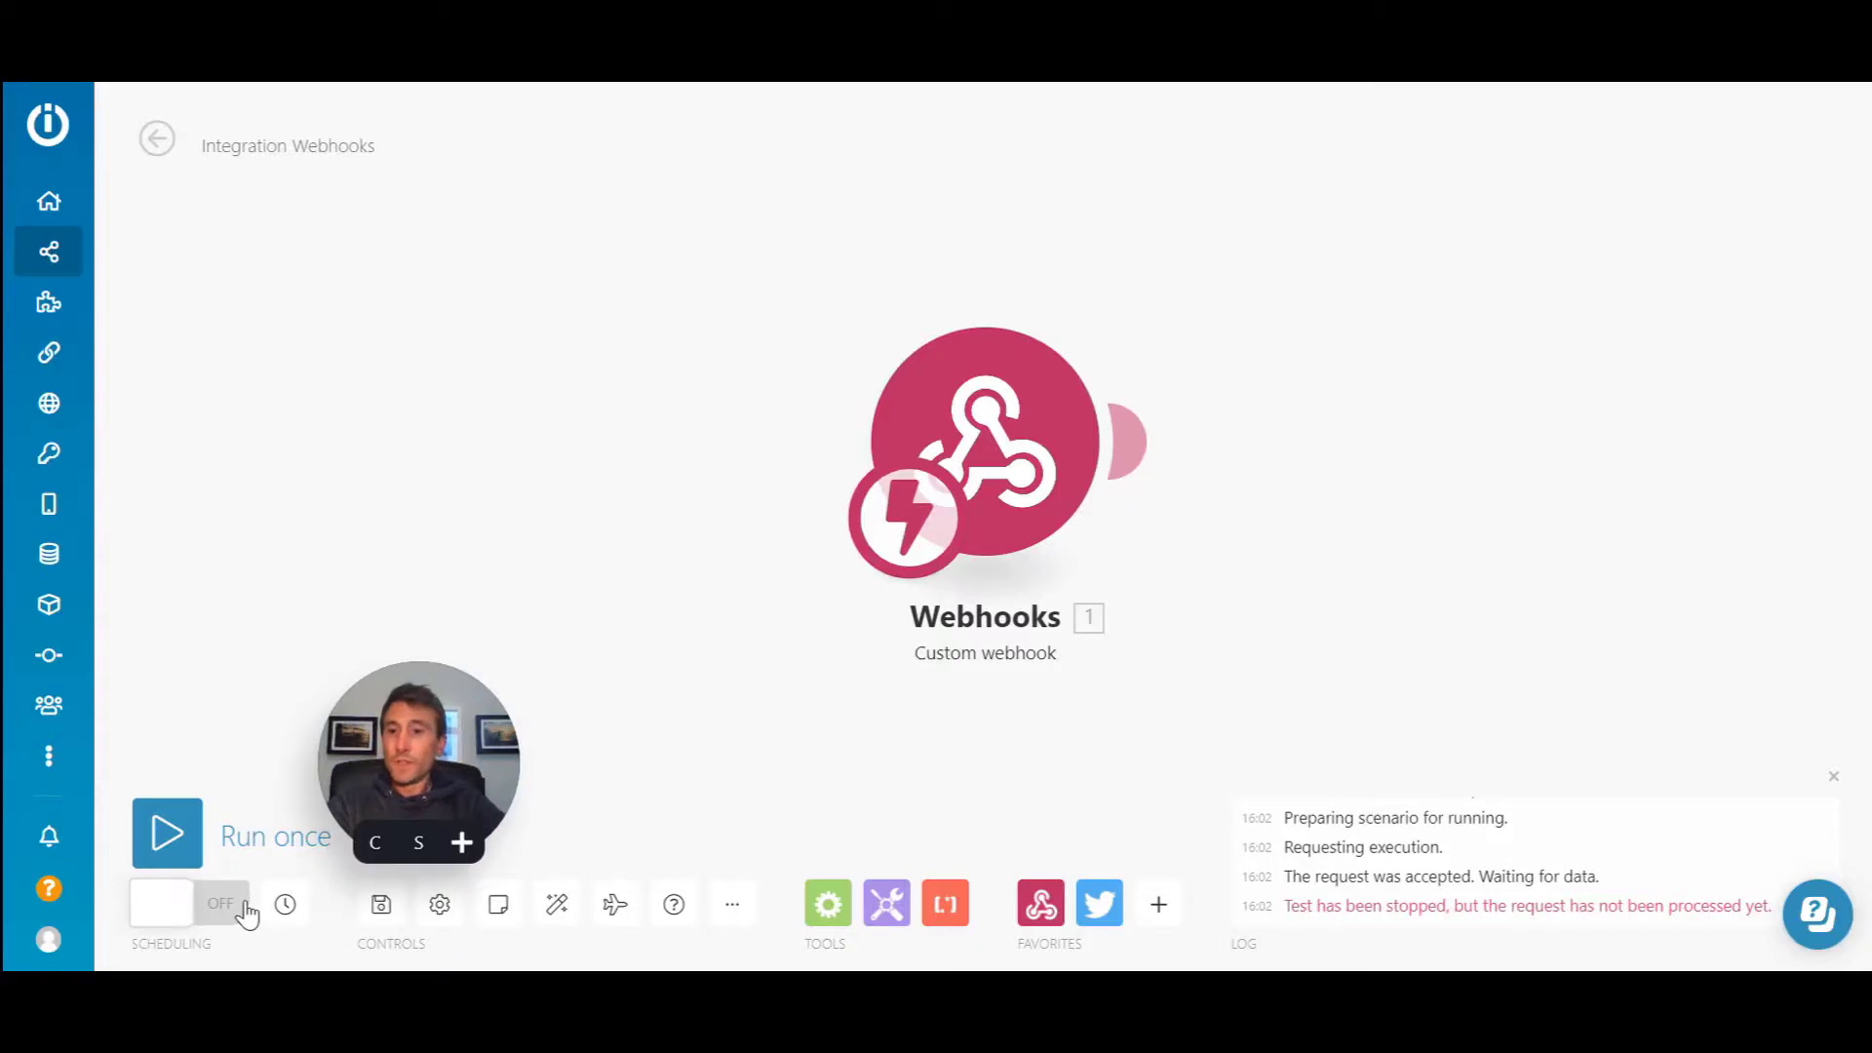
pyautogui.click(168, 834)
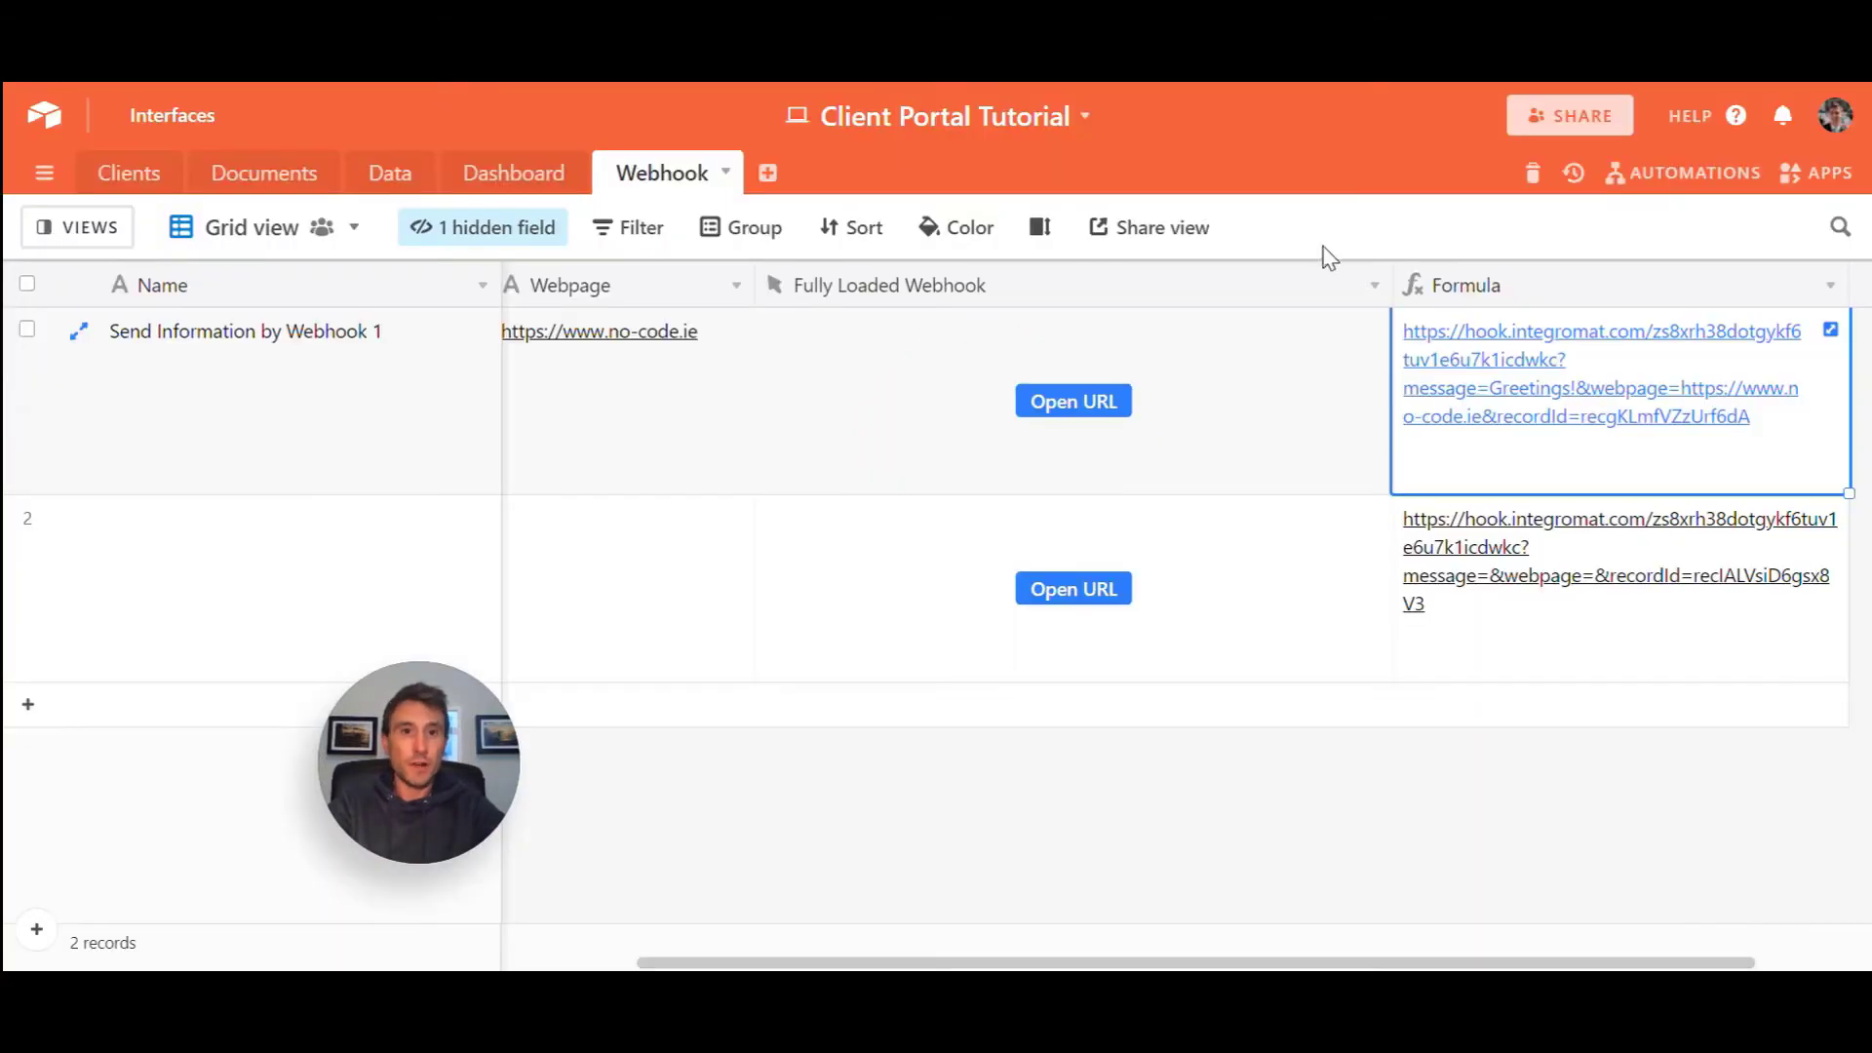
pyautogui.click(1080, 411)
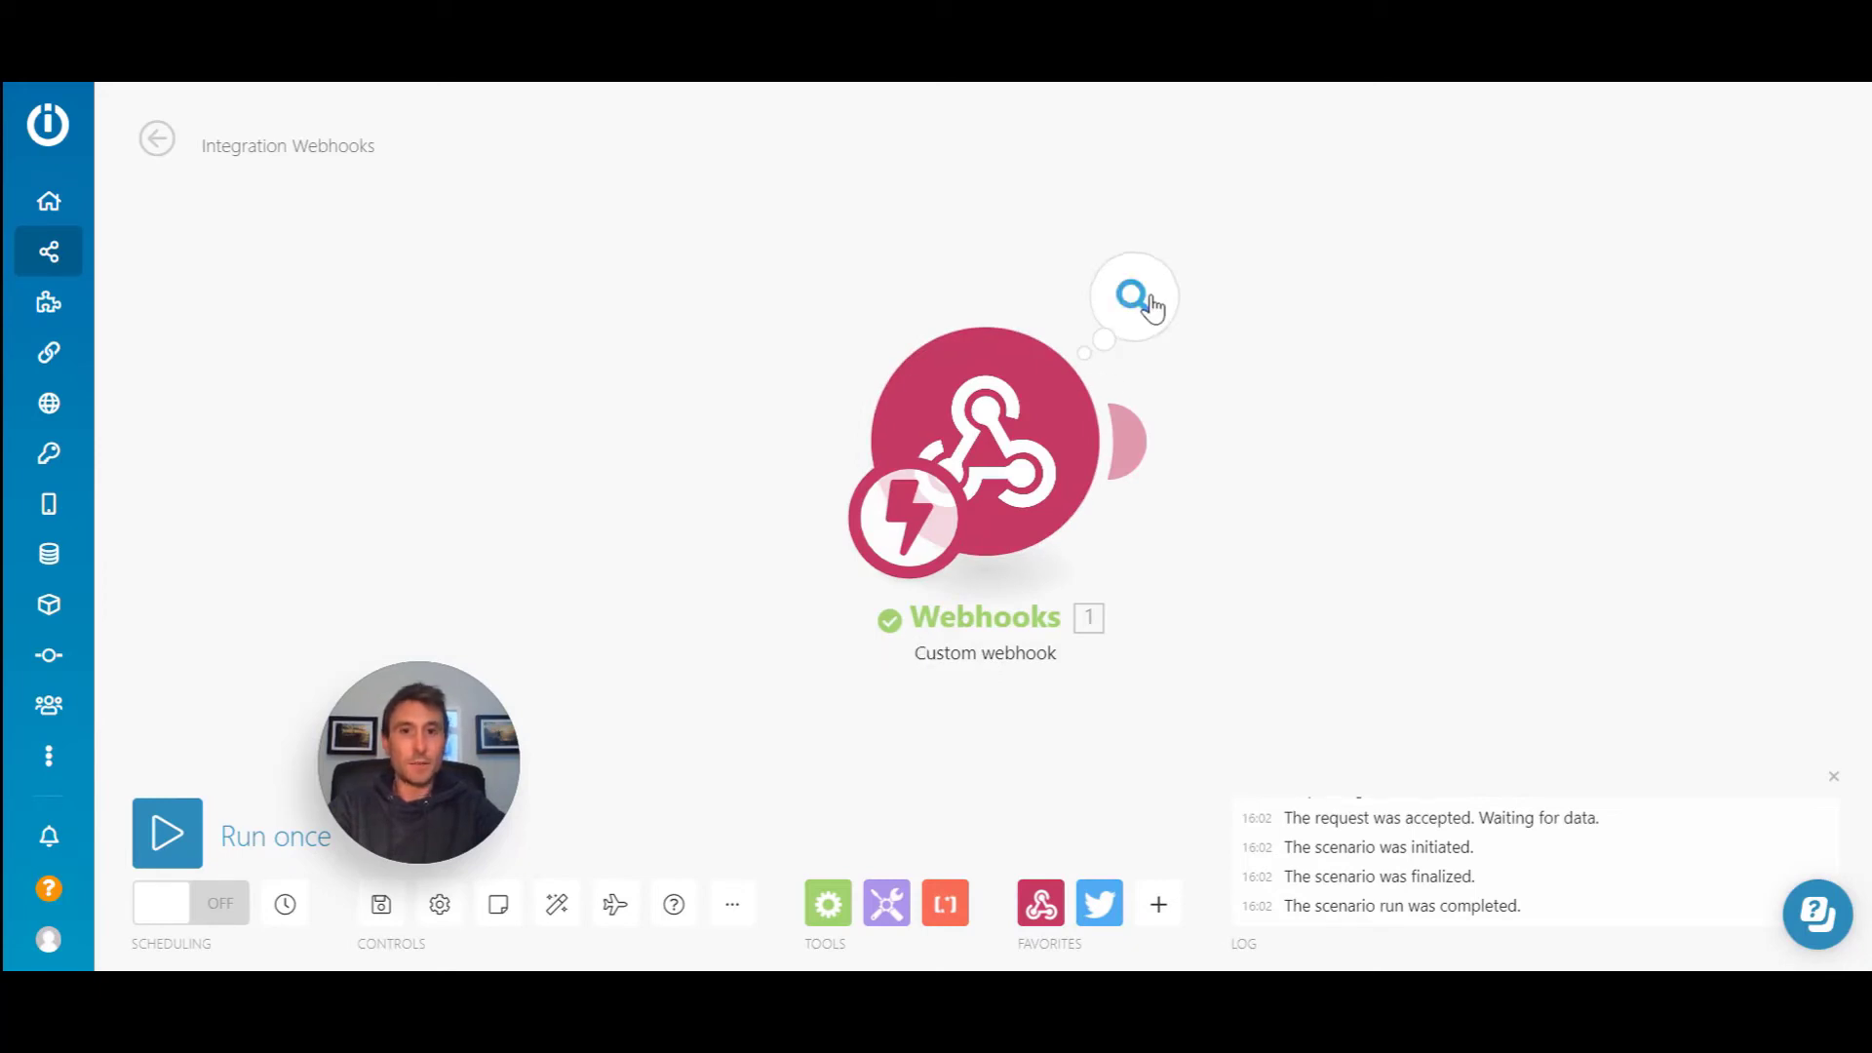
pyautogui.click(1142, 302)
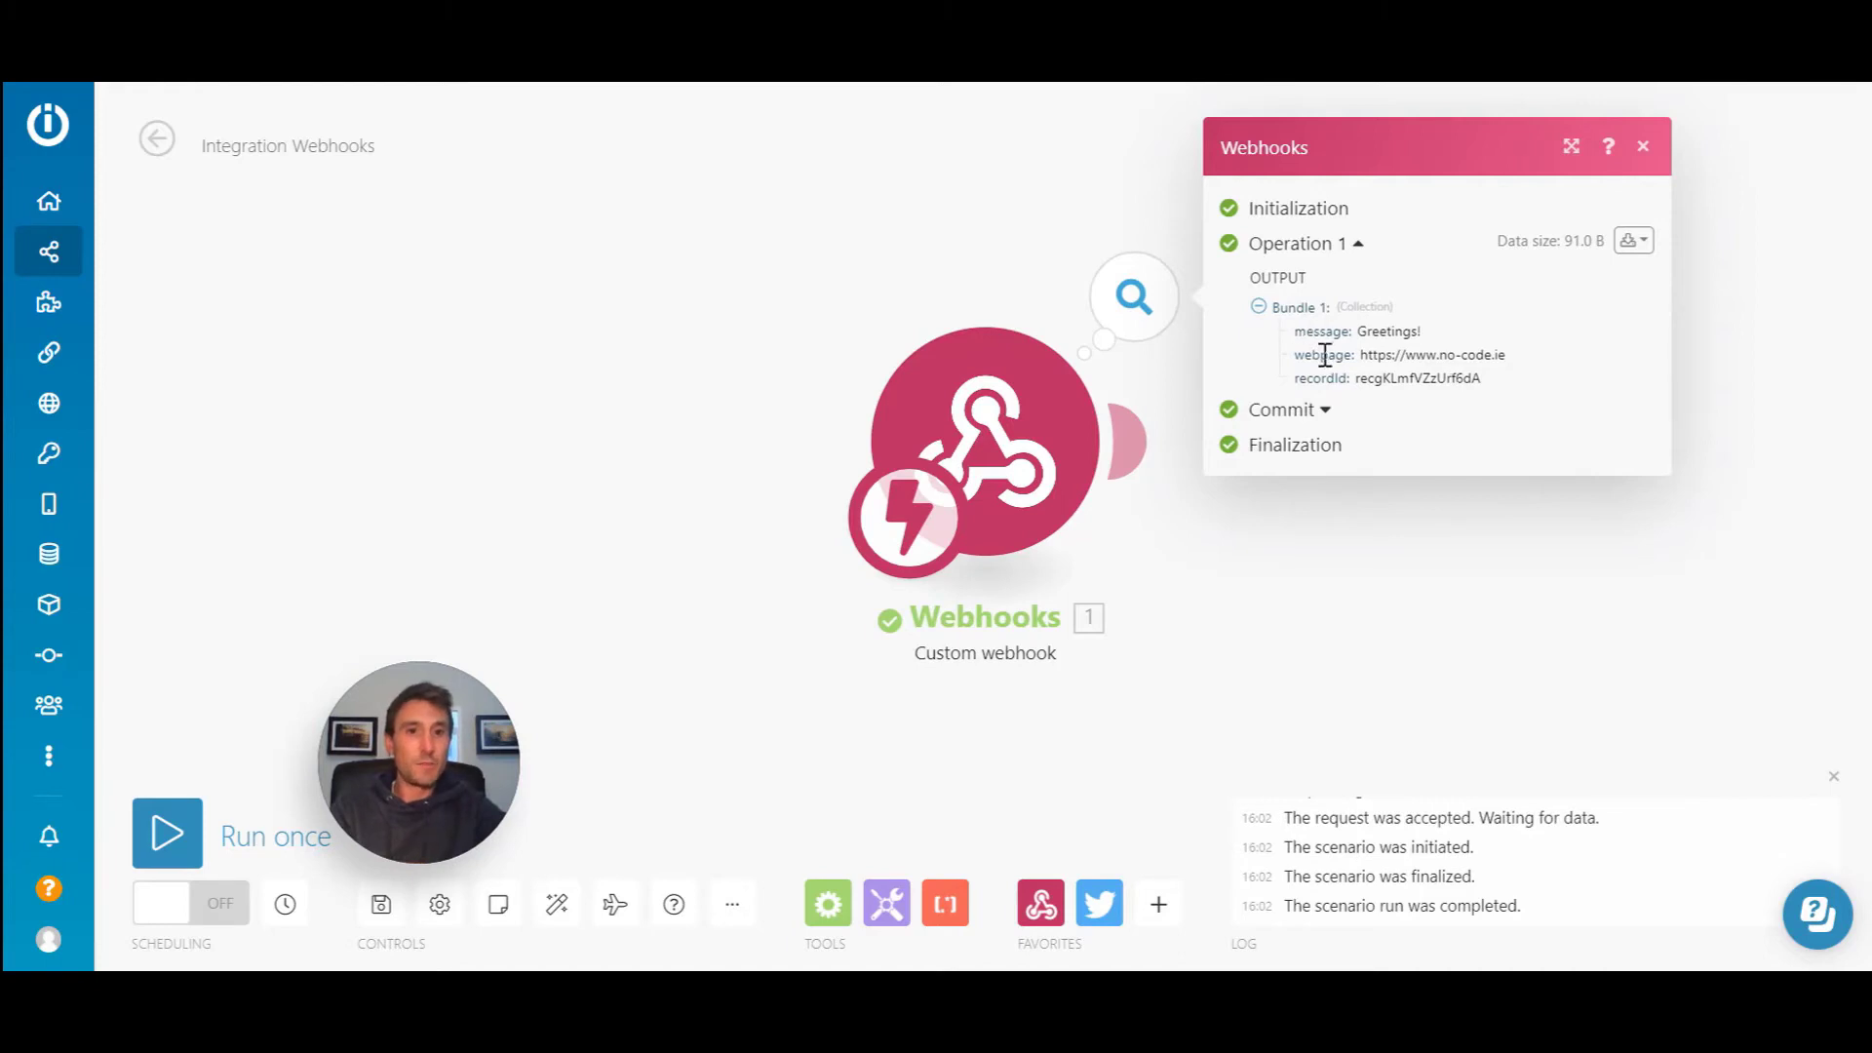
# - Add a Twitter Create a Tweet module linked after the webhook
pyautogui.click(1159, 904)
pyautogui.scroll(-5, 1365, 546)
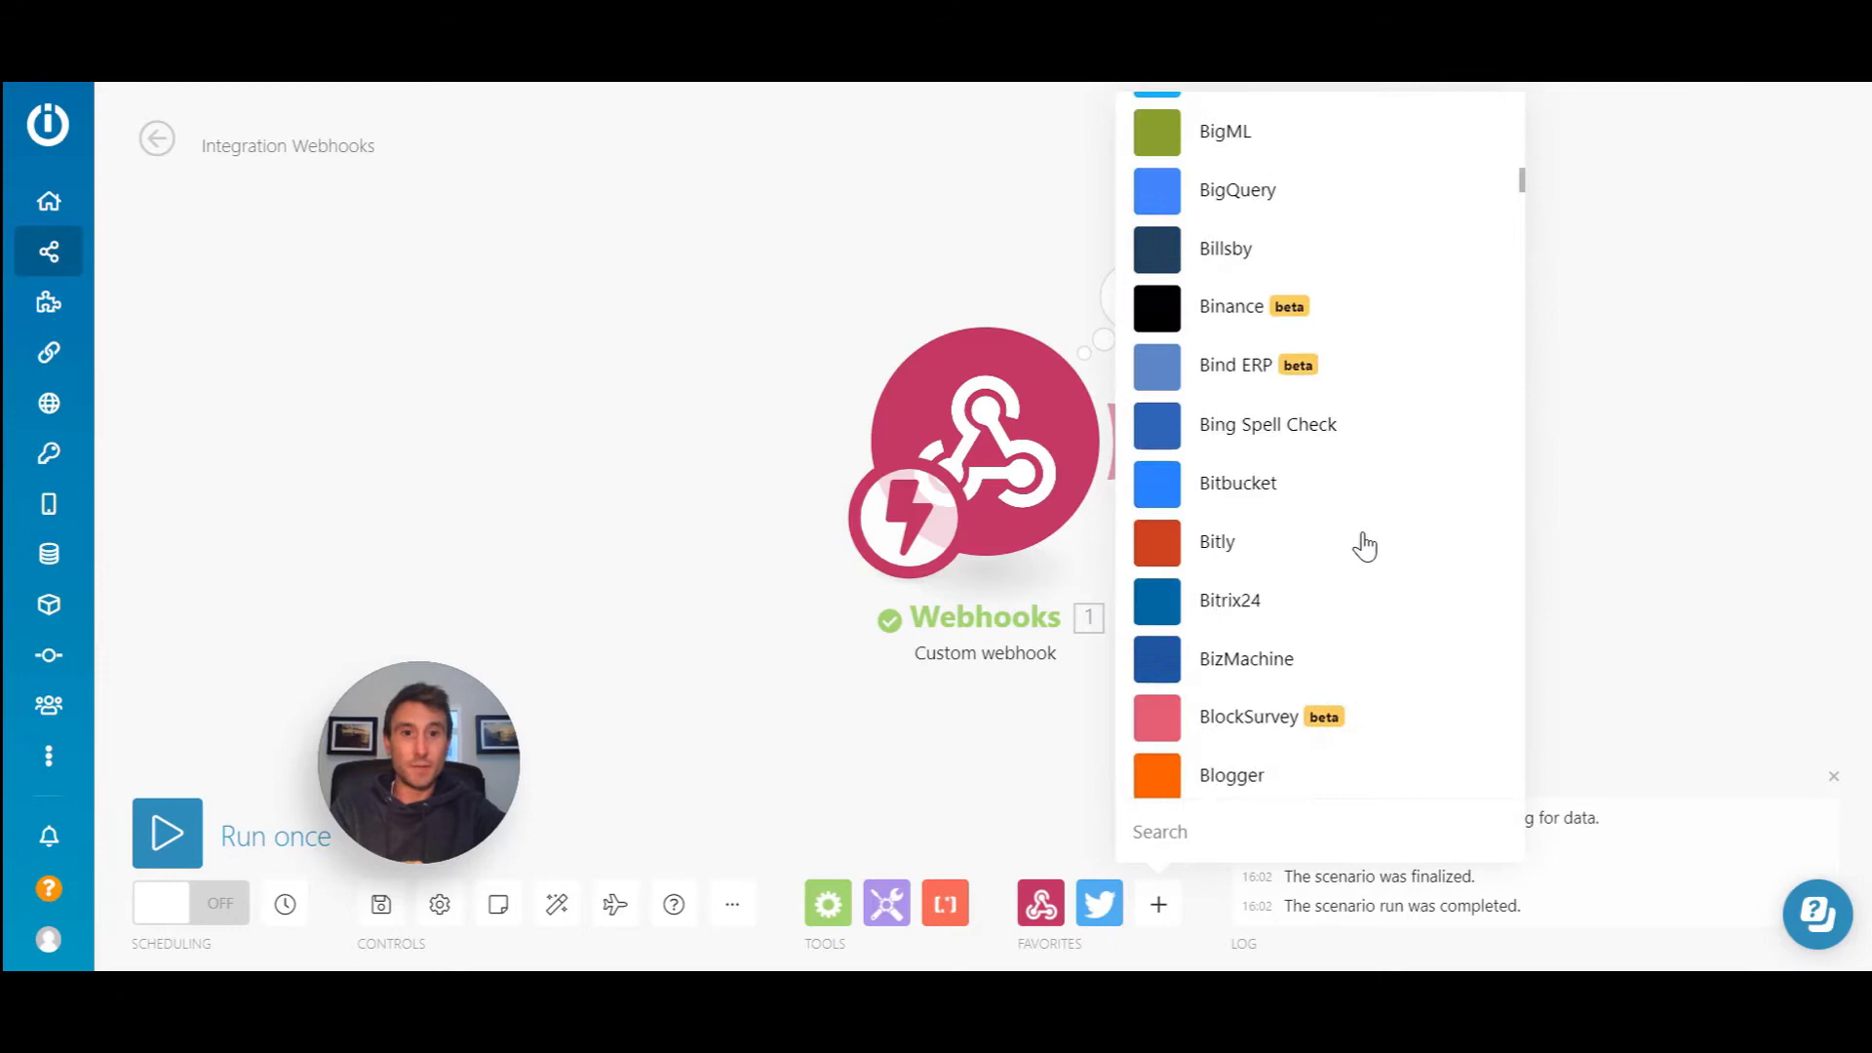
pyautogui.scroll(-20, 1365, 546)
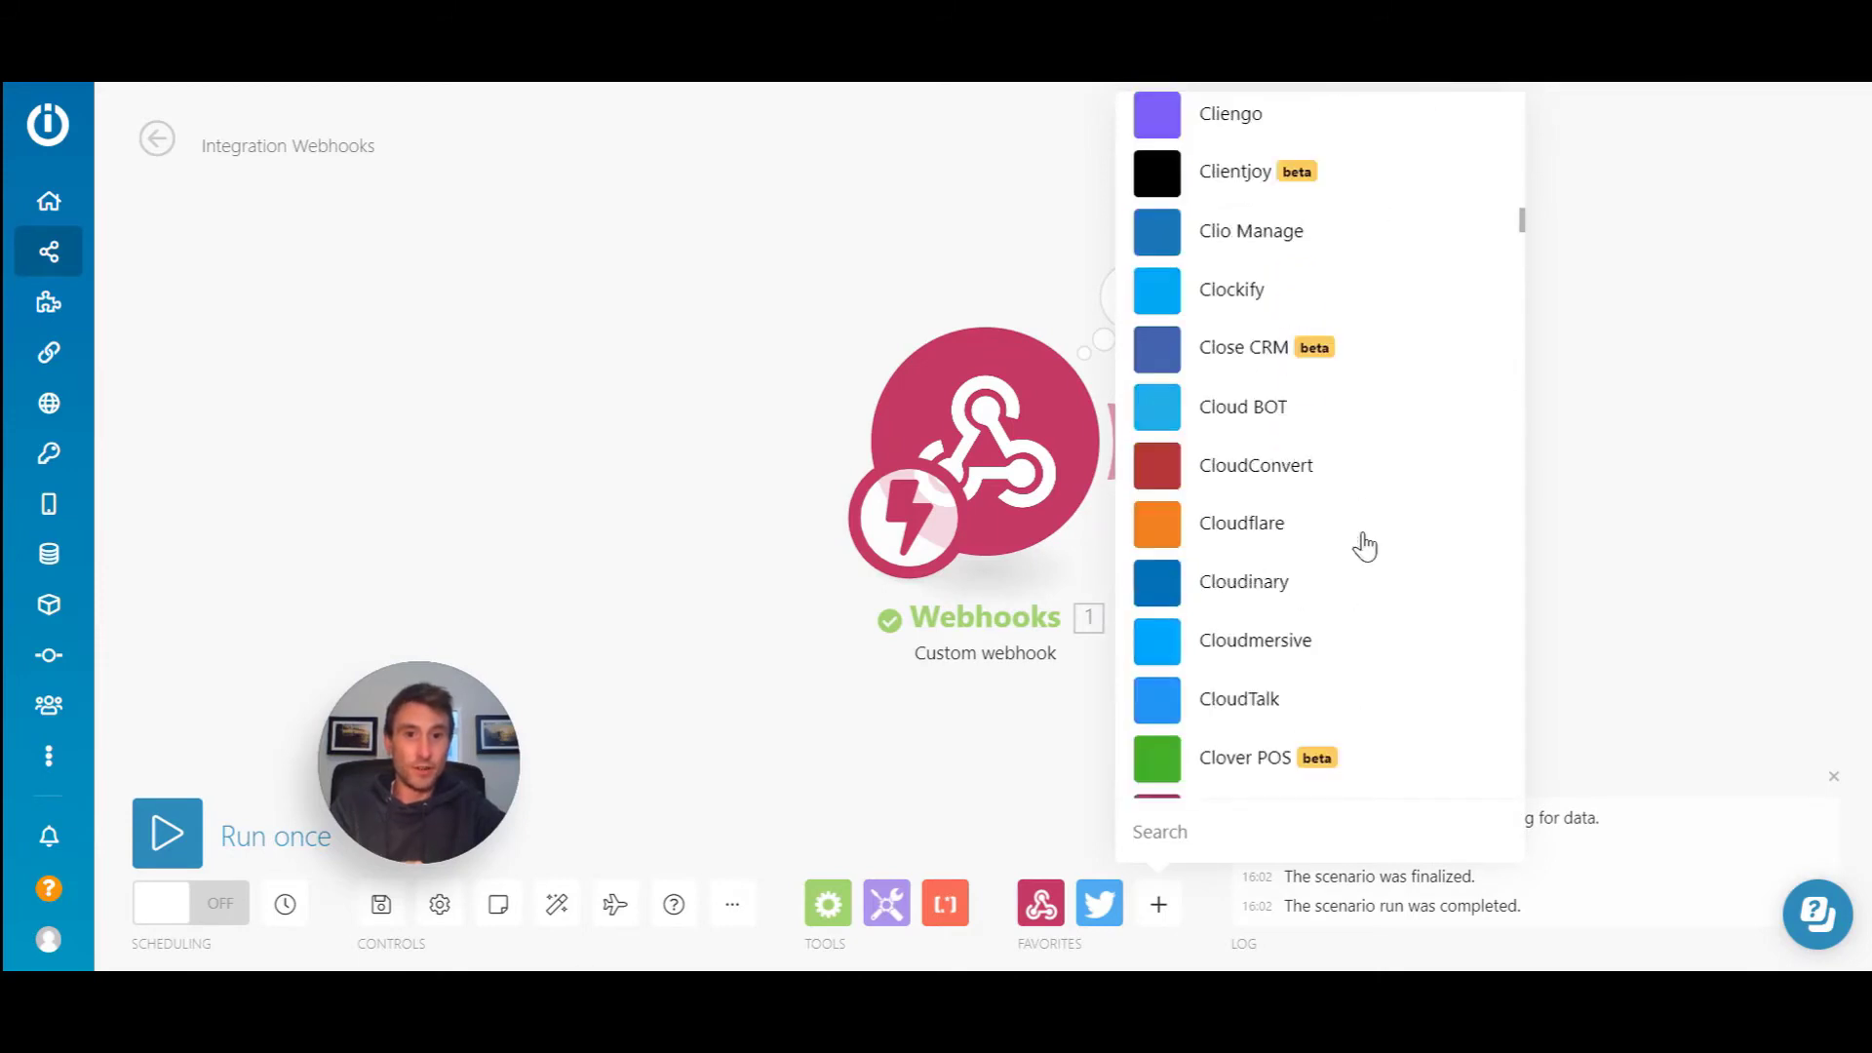
pyautogui.scroll(-20, 1365, 546)
pyautogui.scroll(1, 1265, 289)
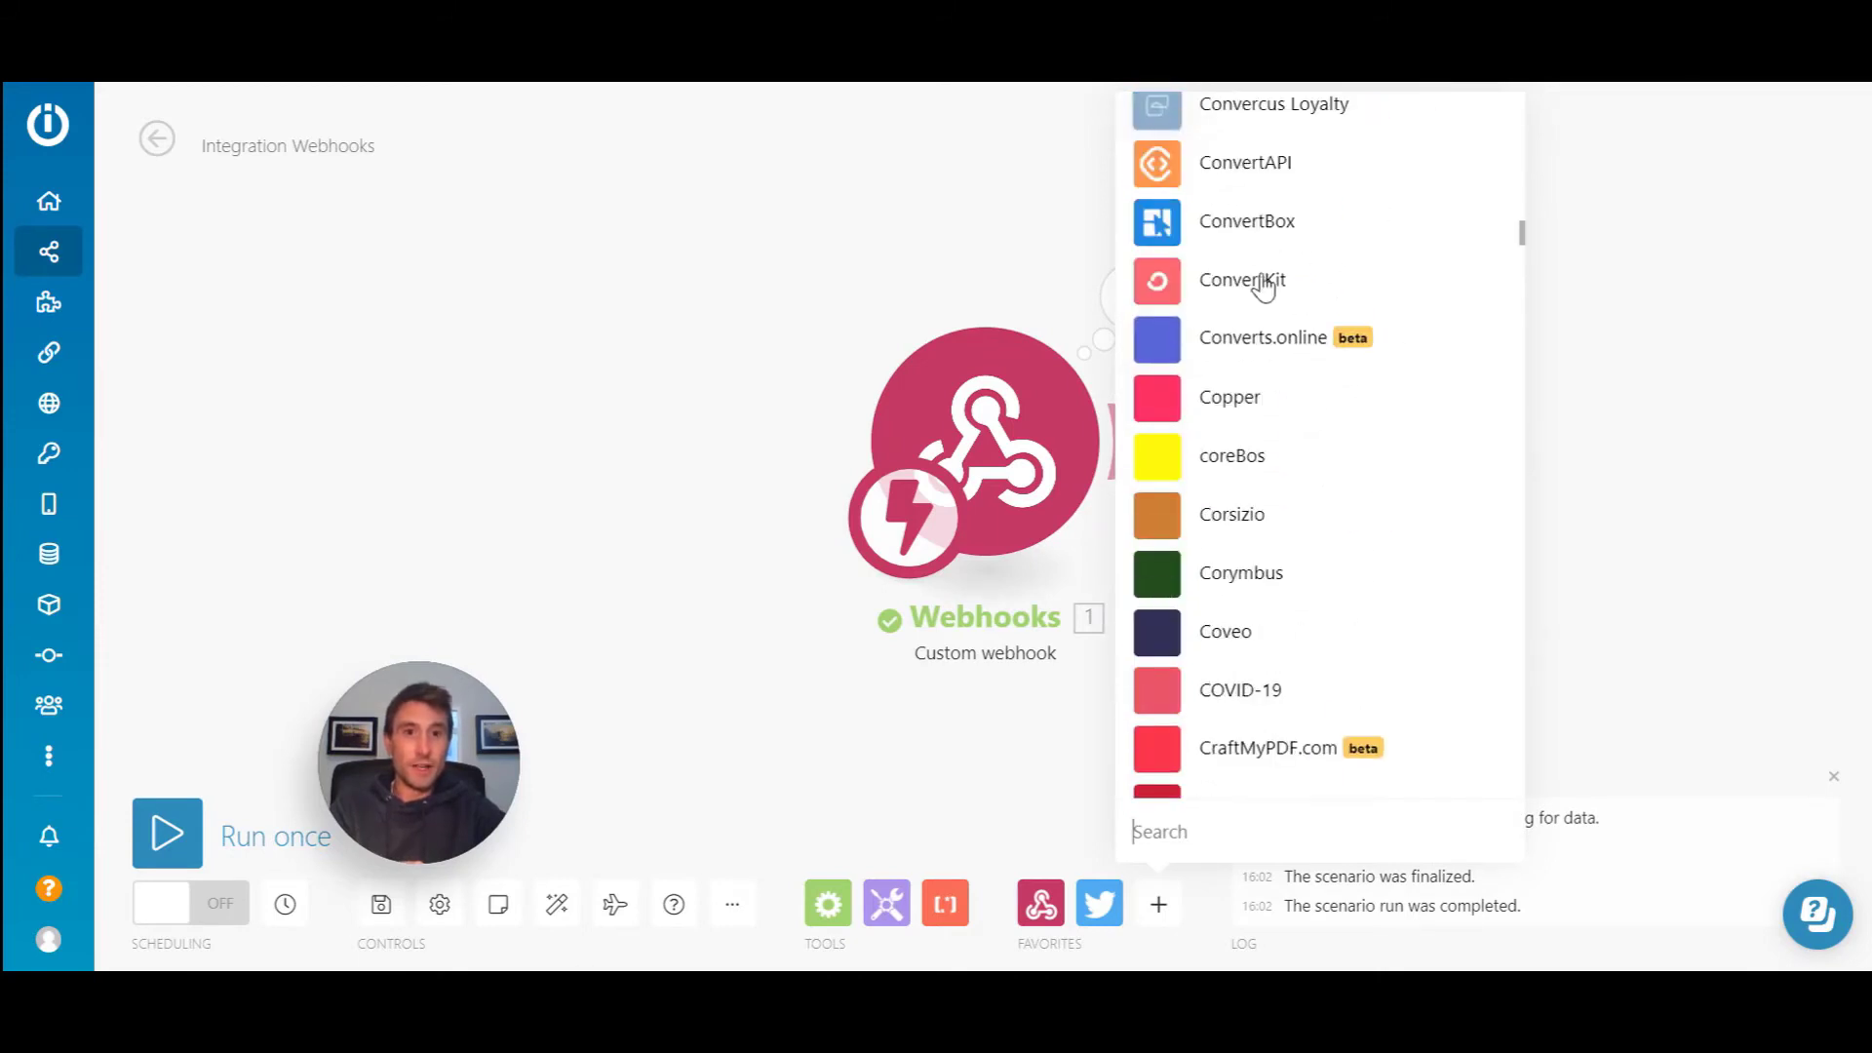
pyautogui.click(1693, 386)
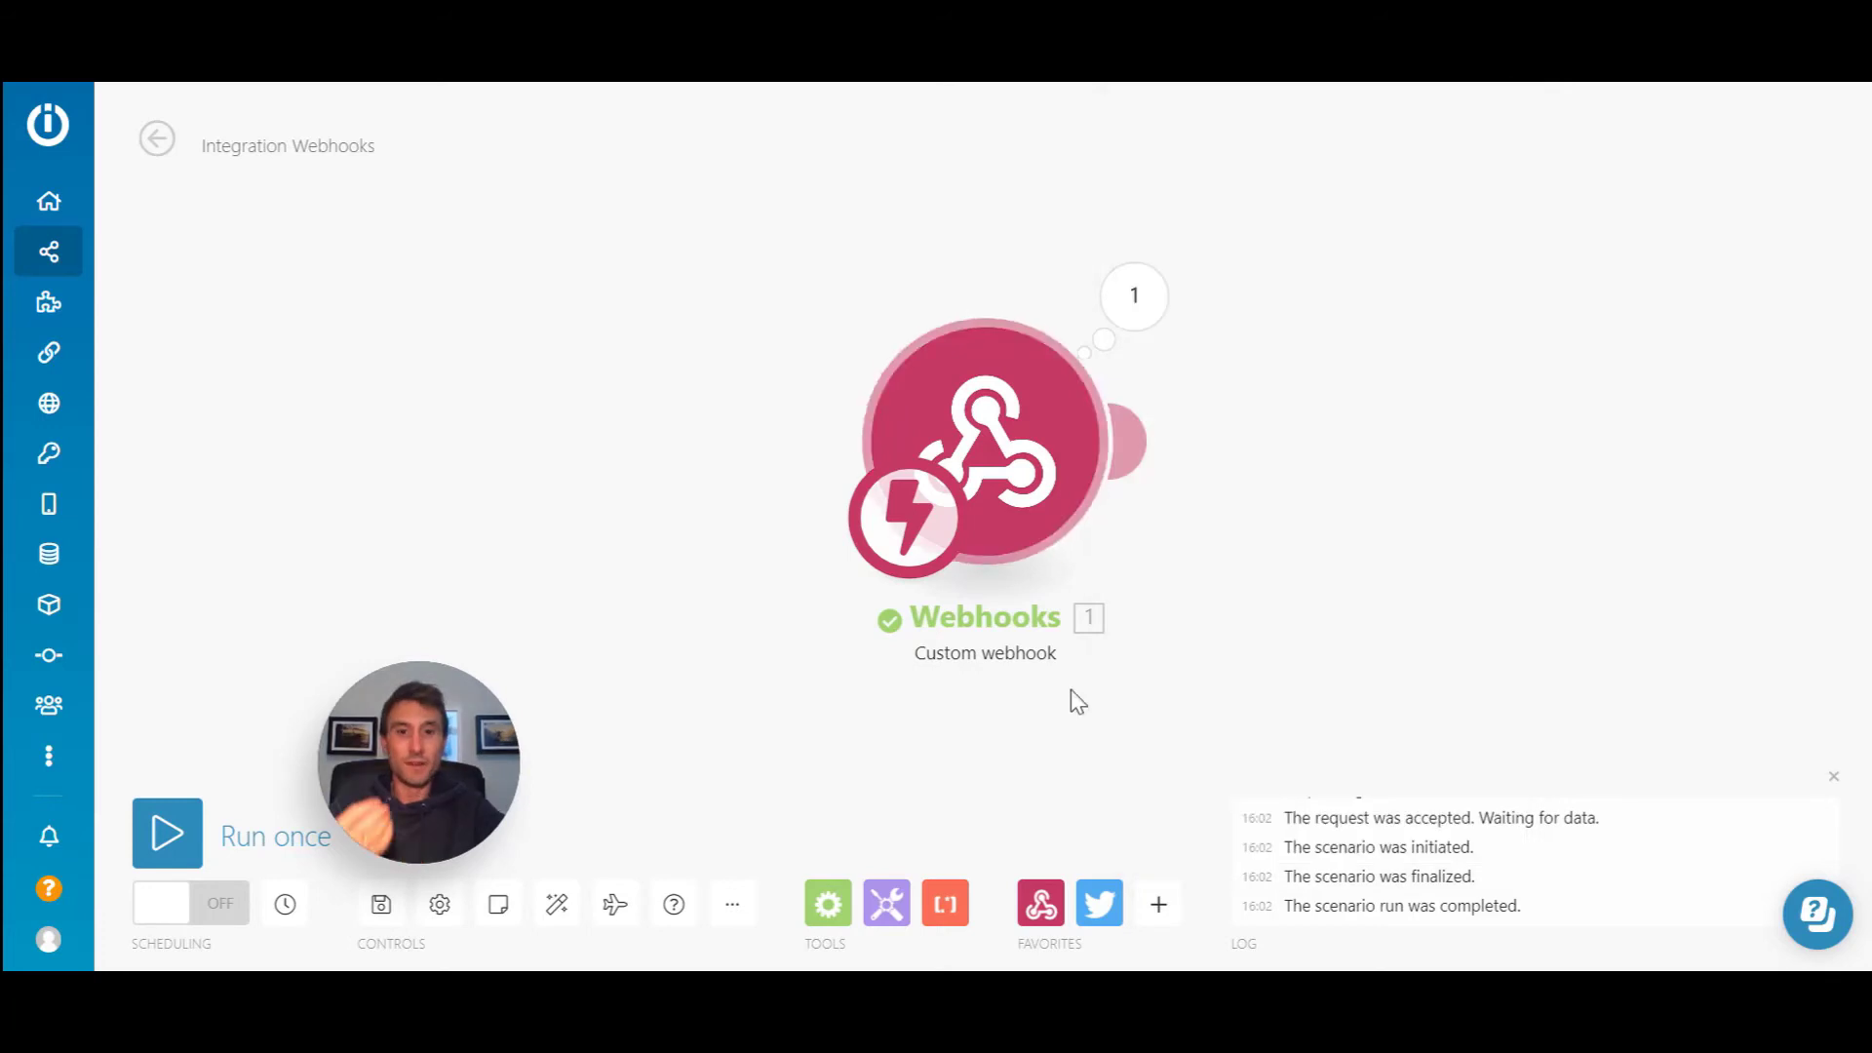
pyautogui.click(1100, 905)
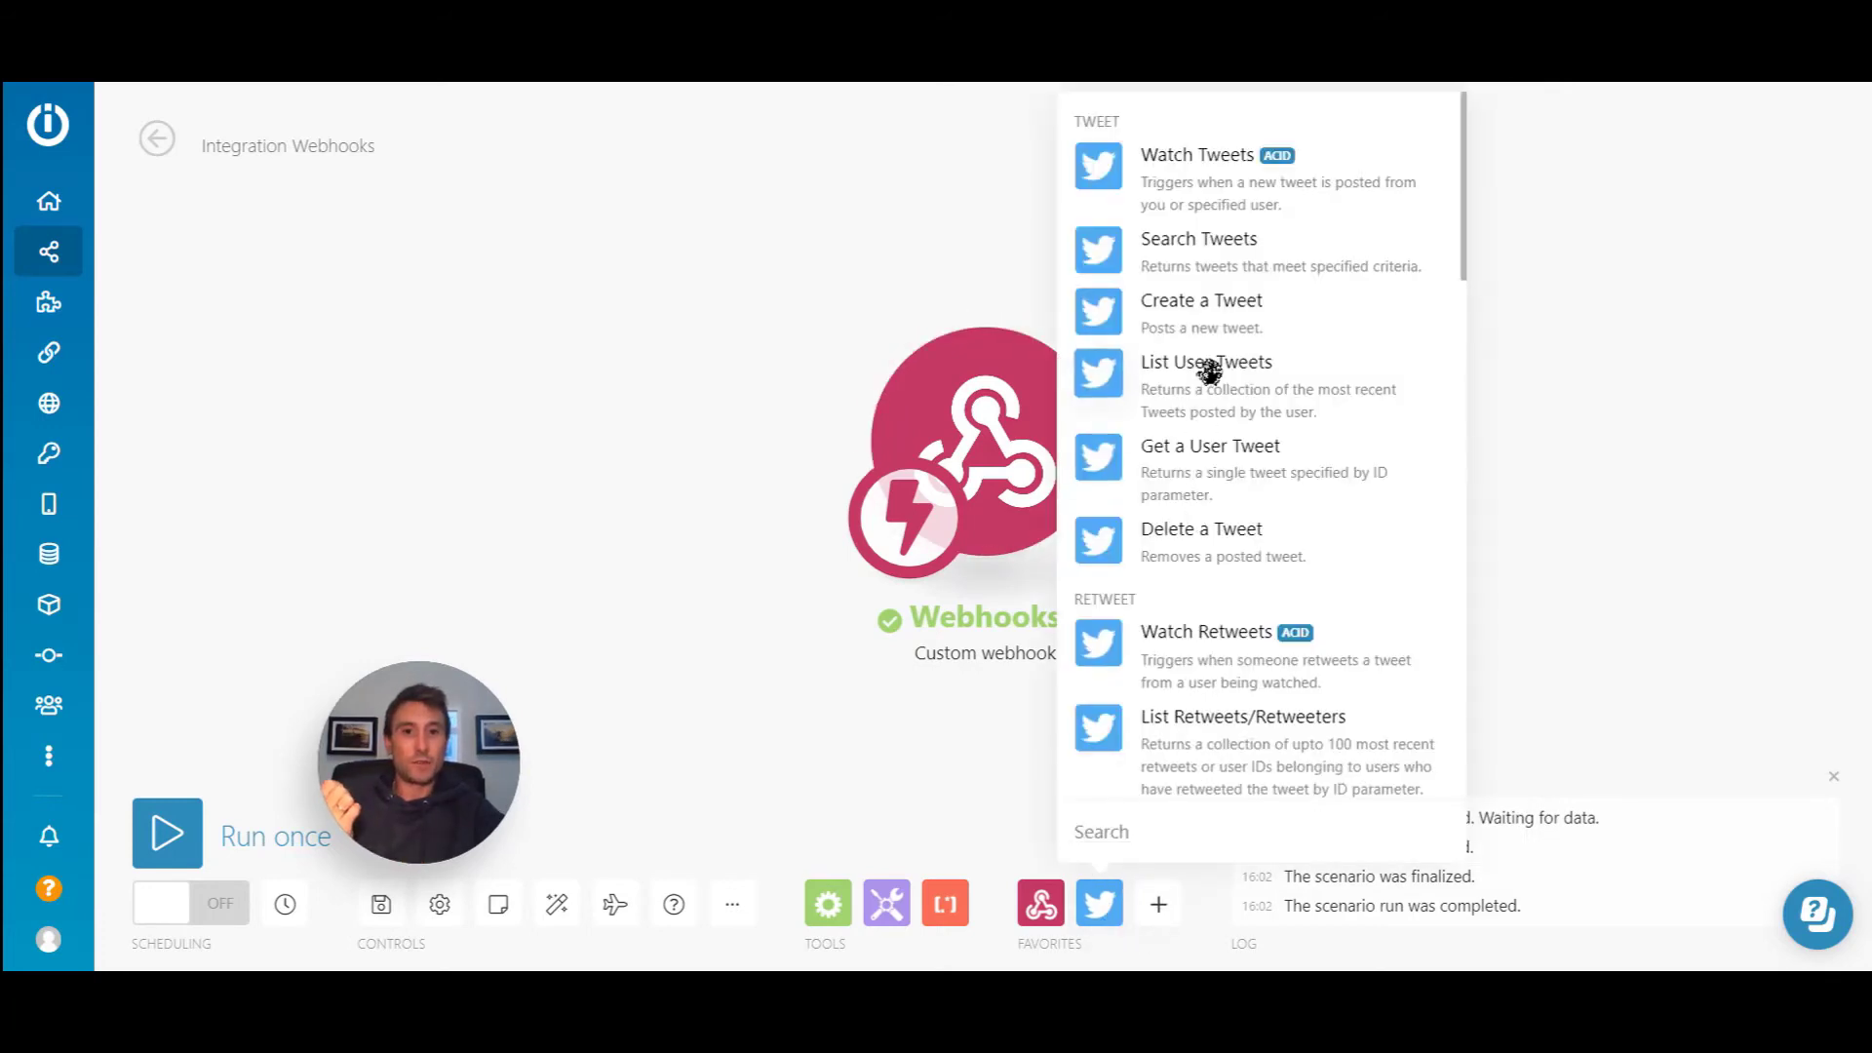
pyautogui.click(1237, 314)
pyautogui.moveTo(1236, 326); pyautogui.dragTo(1431, 446)
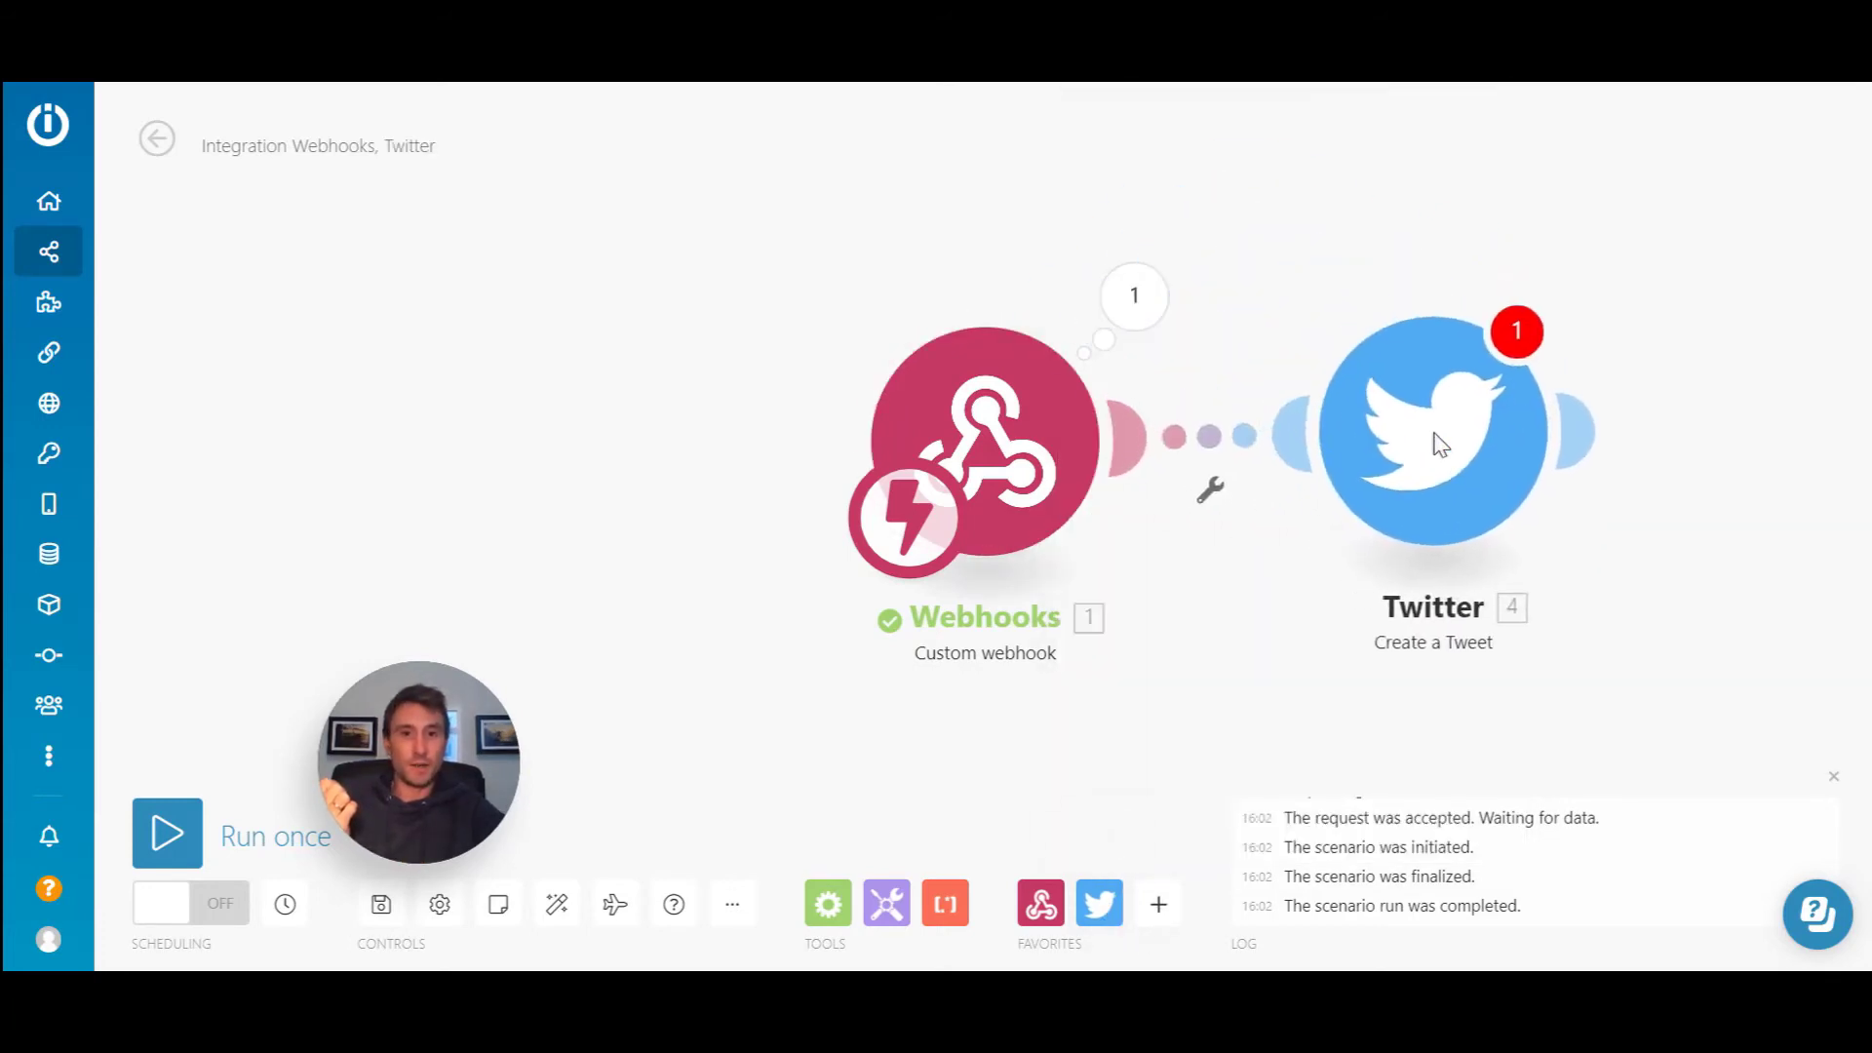
# - Map the webhook's 1.message into the tweet Status, save, and run once again
pyautogui.click(1431, 451)
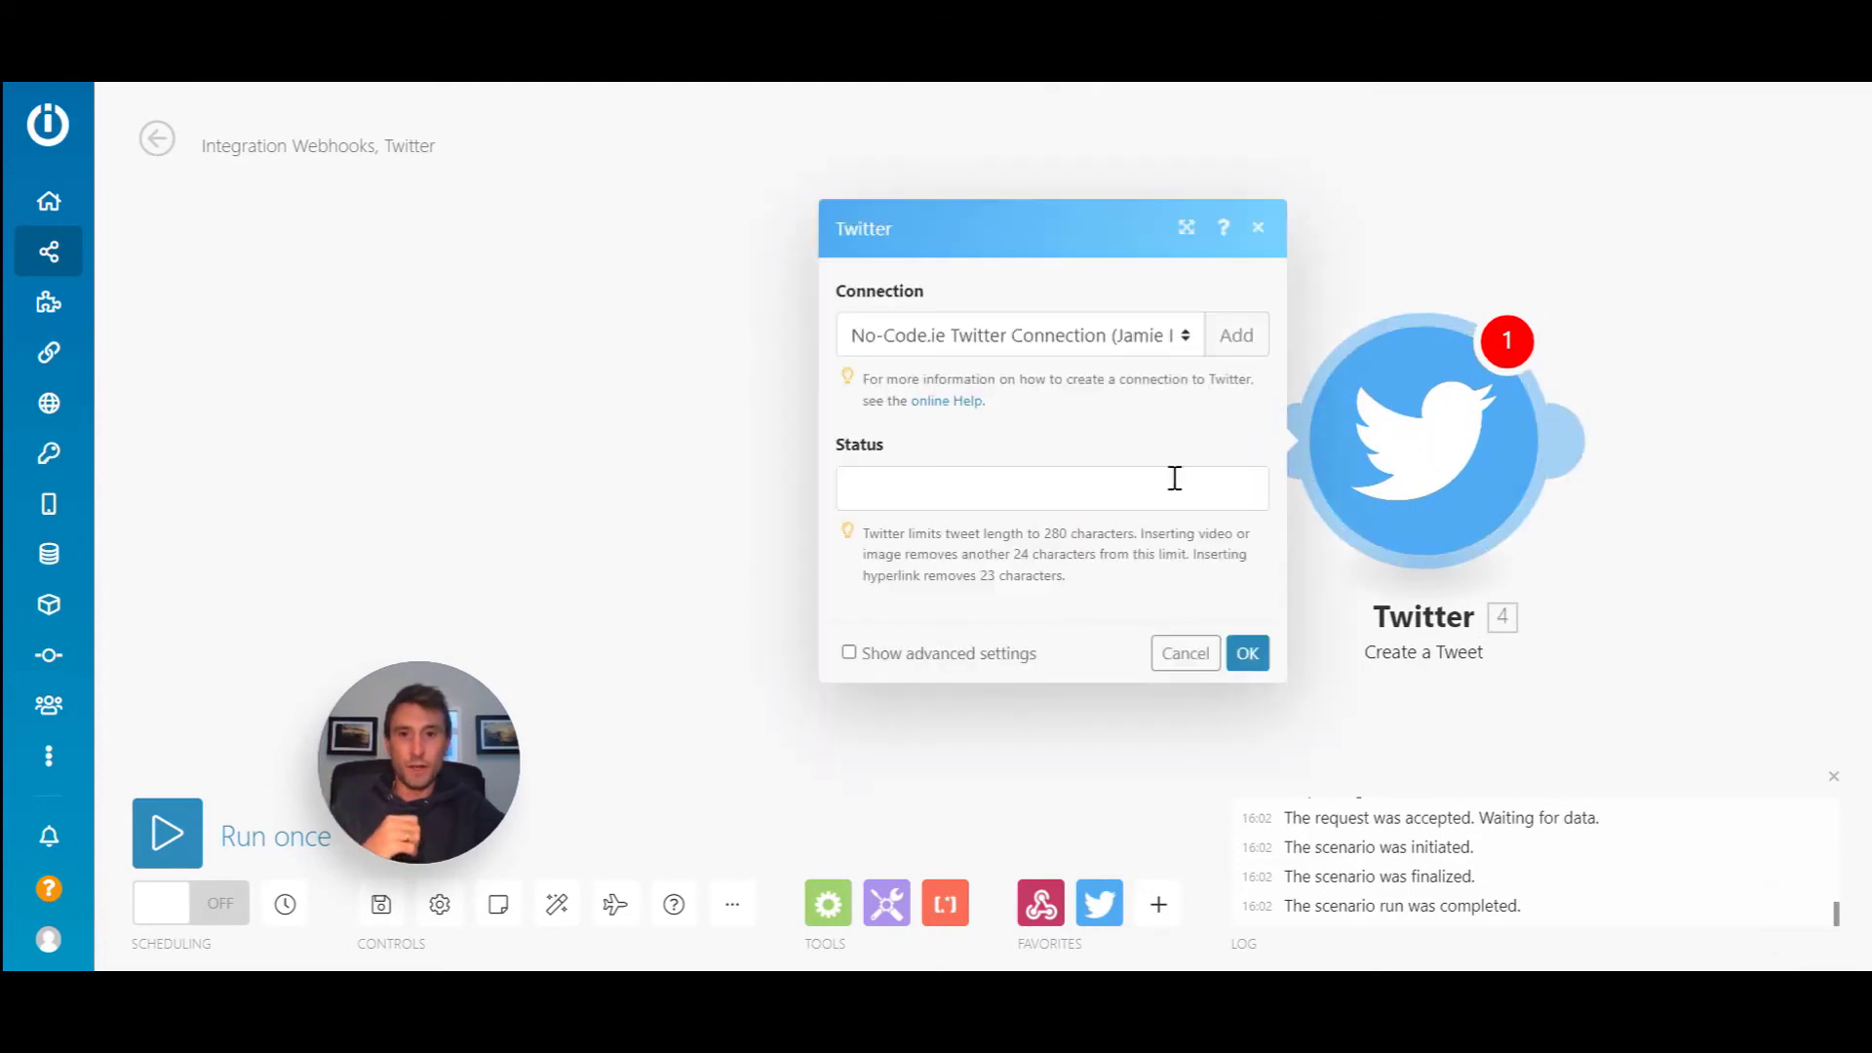
pyautogui.click(898, 489)
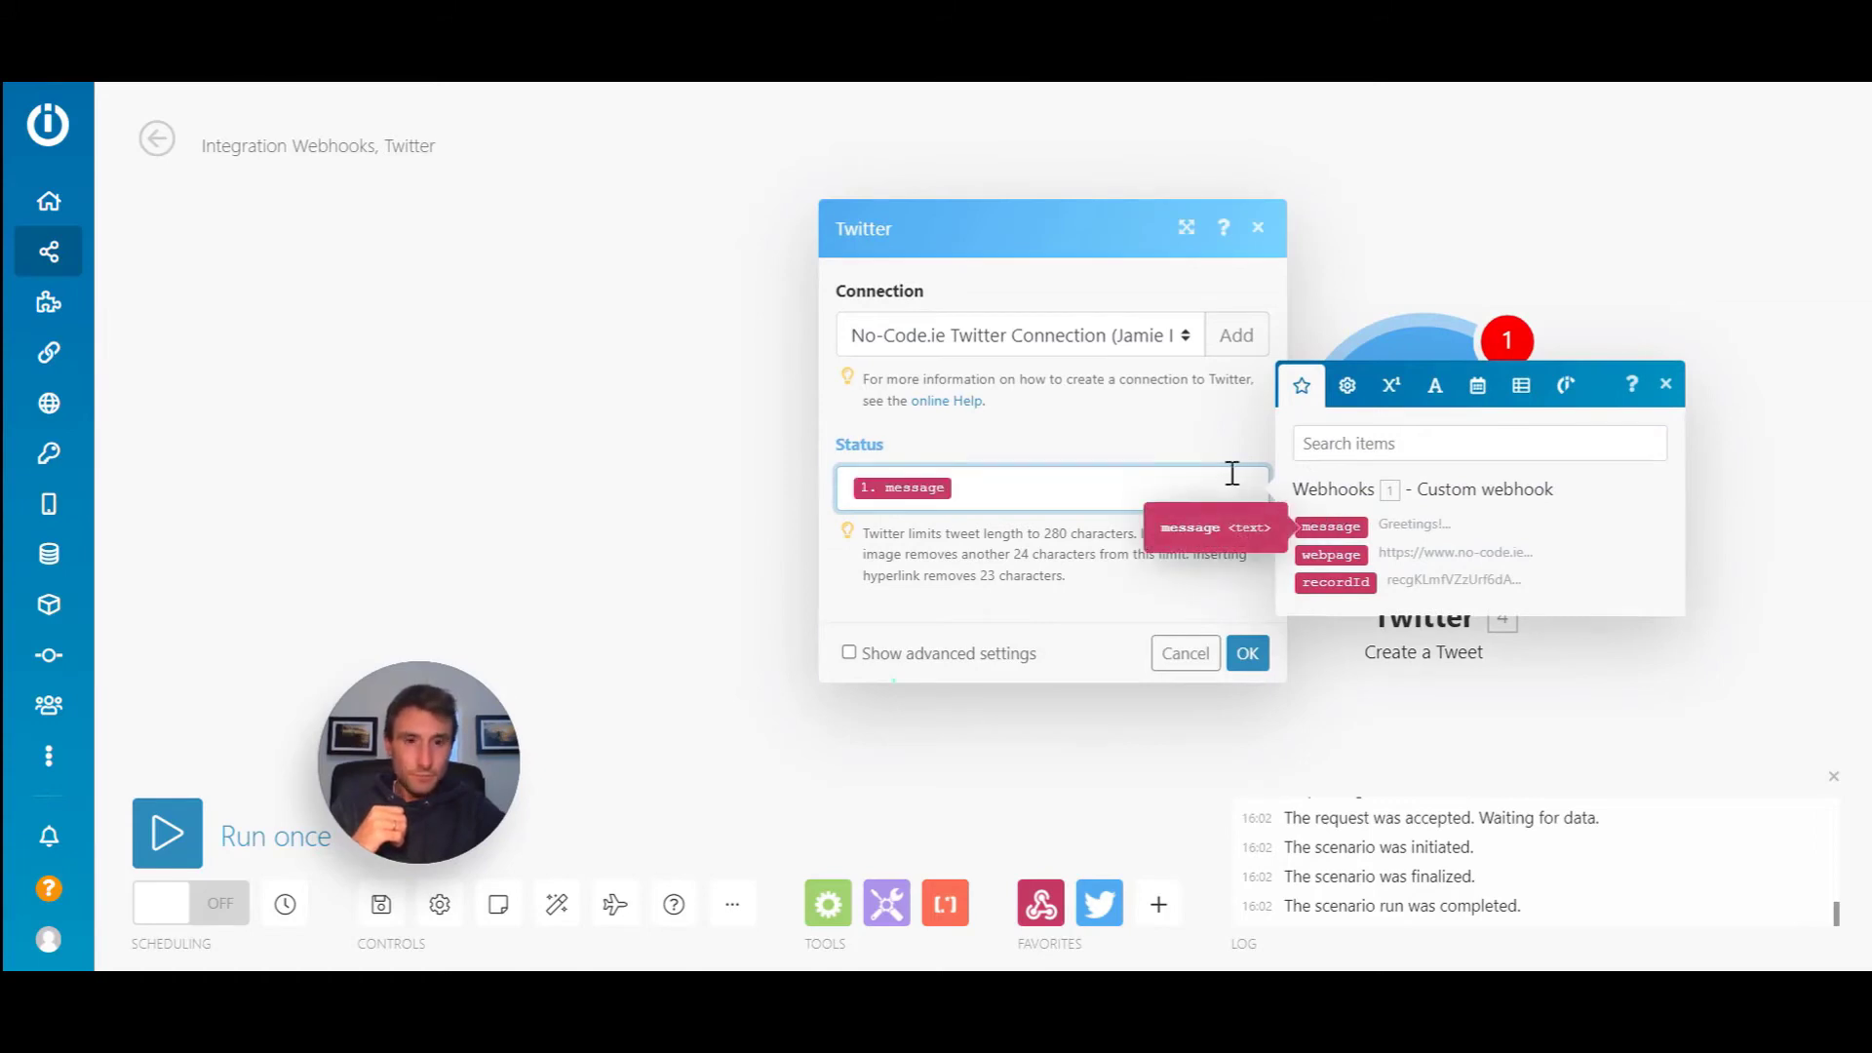
pyautogui.click(1244, 666)
pyautogui.click(168, 832)
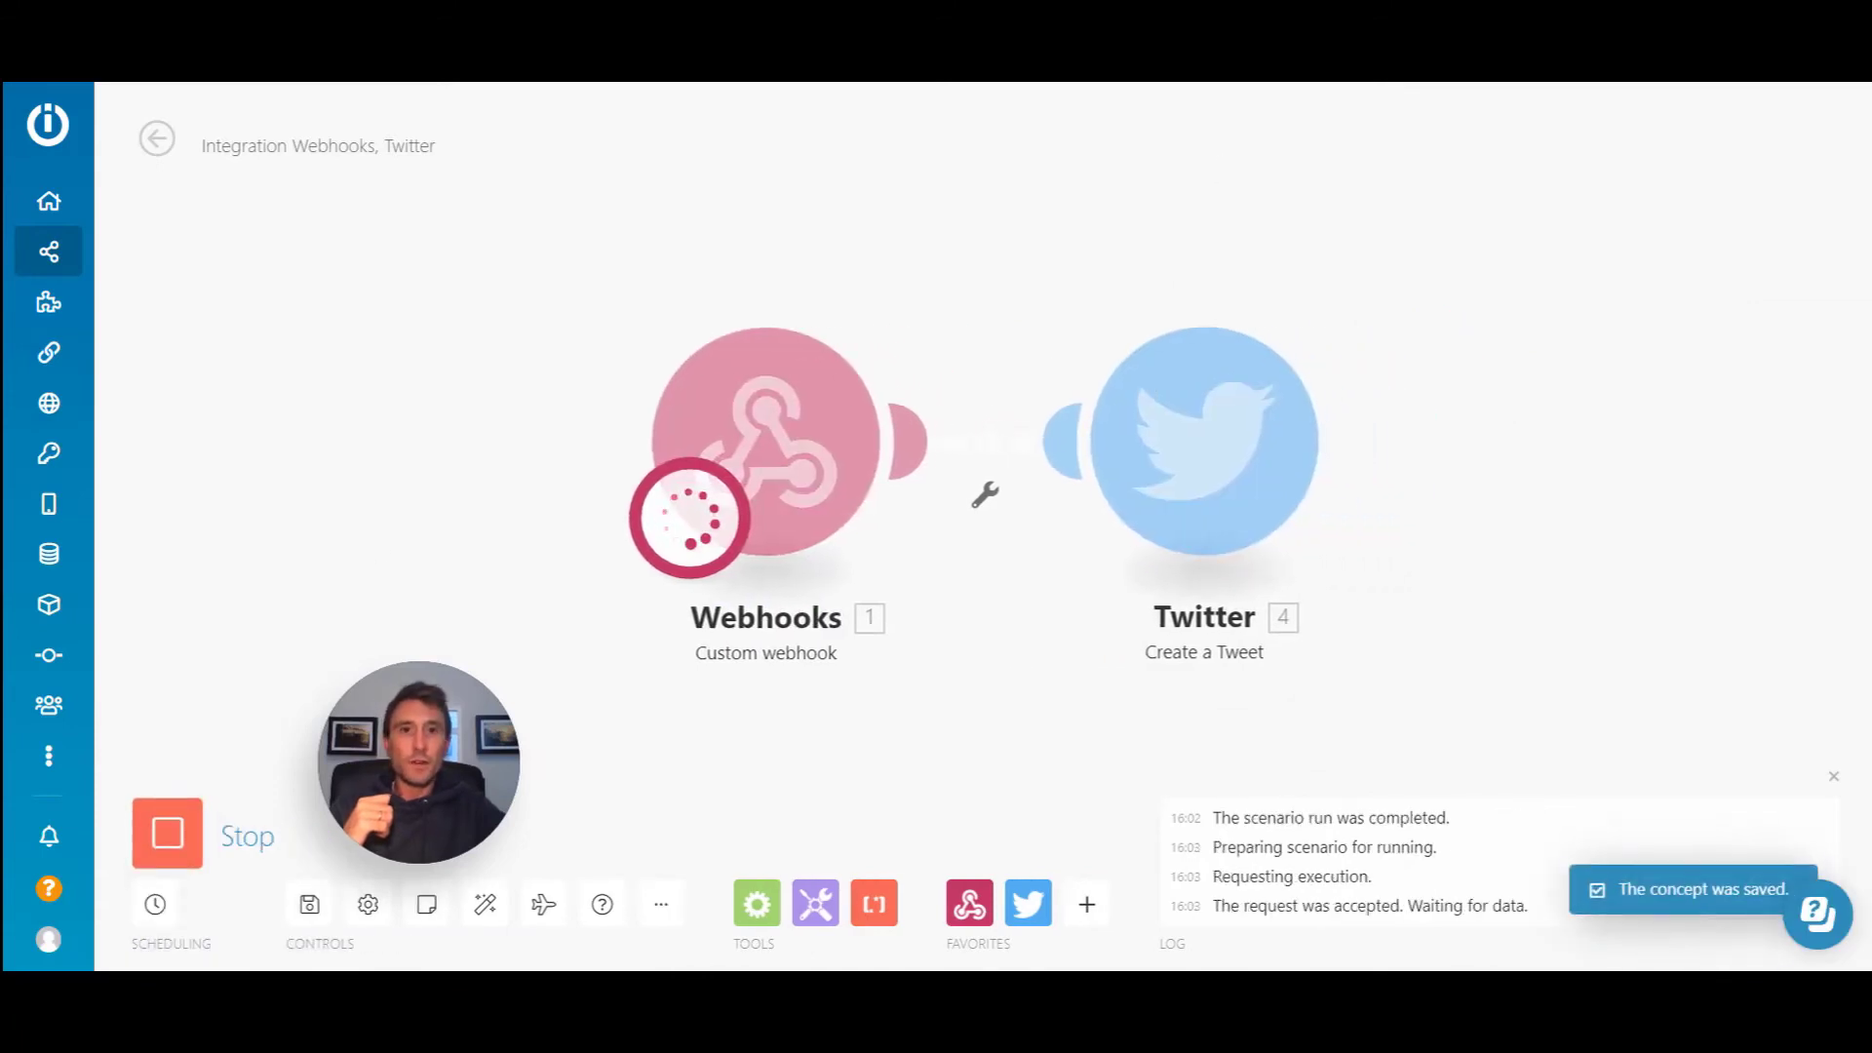
# - Check the tweet step's output, then turn scheduling on to run Immediately and activate the scenario
pyautogui.click(1102, 69)
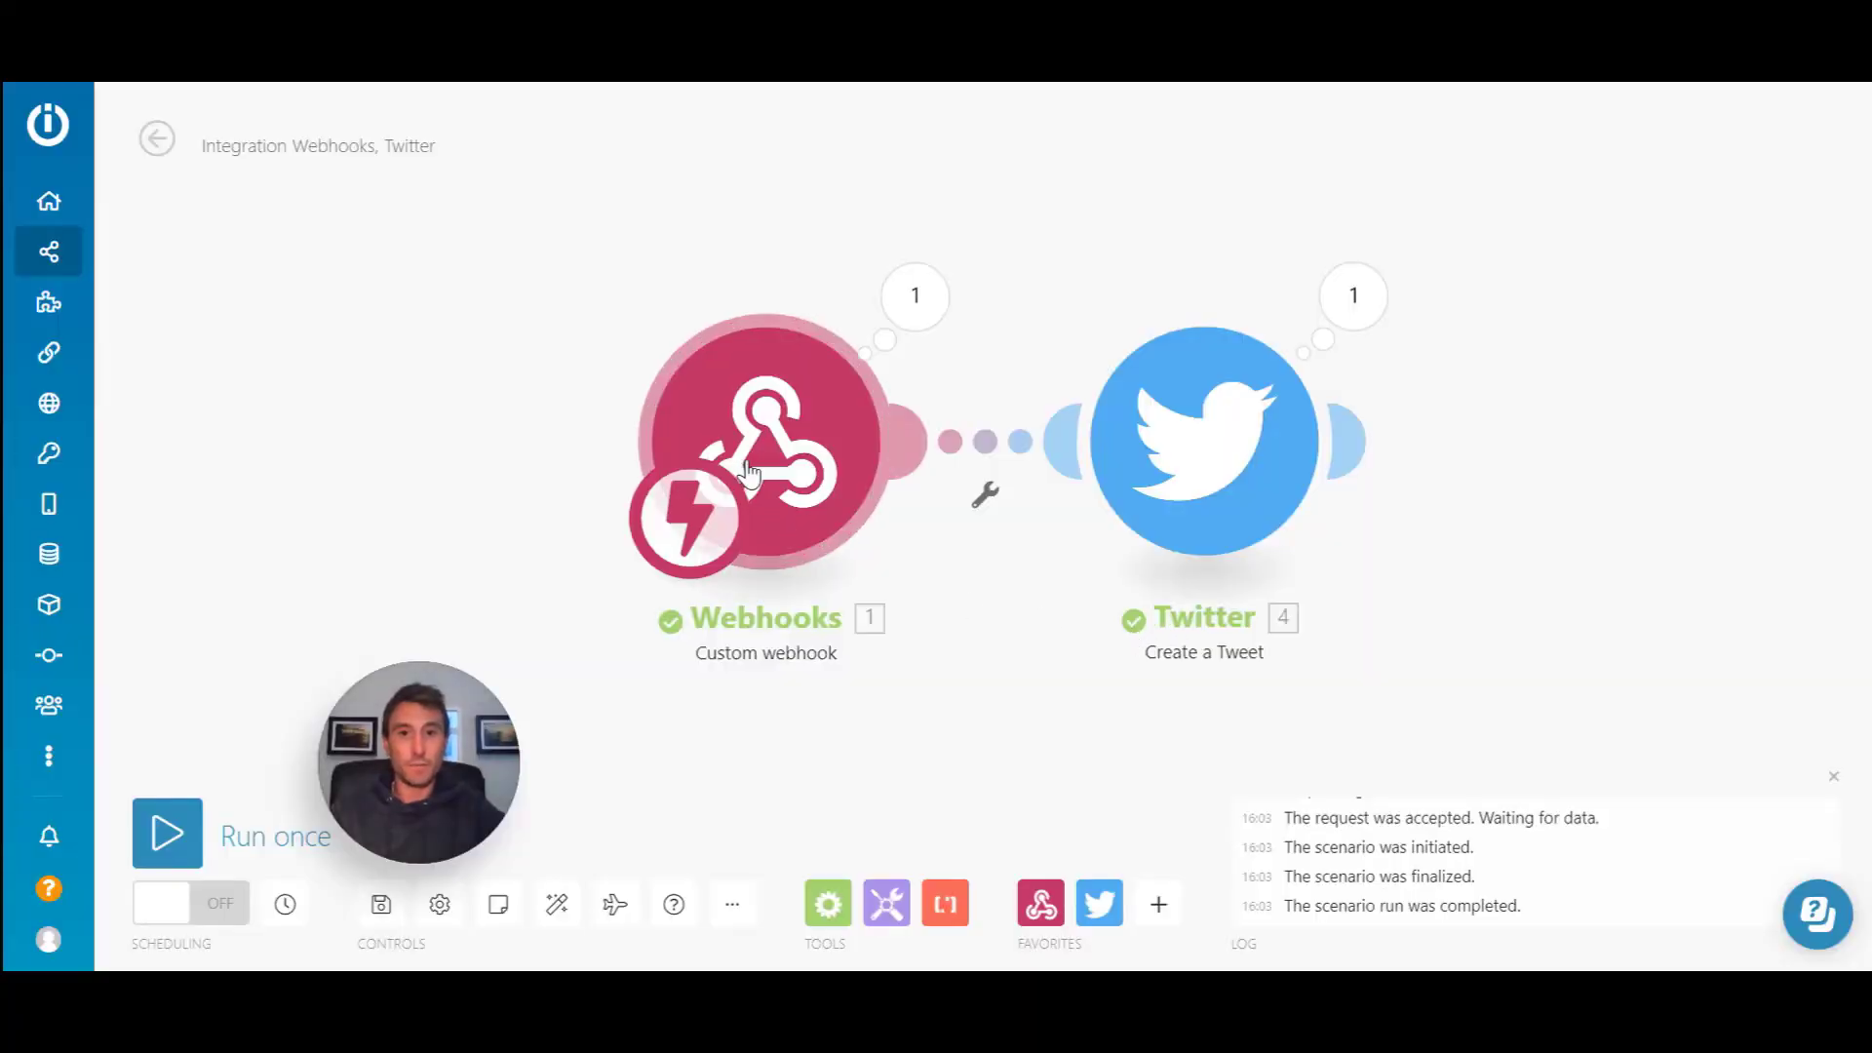
pyautogui.click(1370, 269)
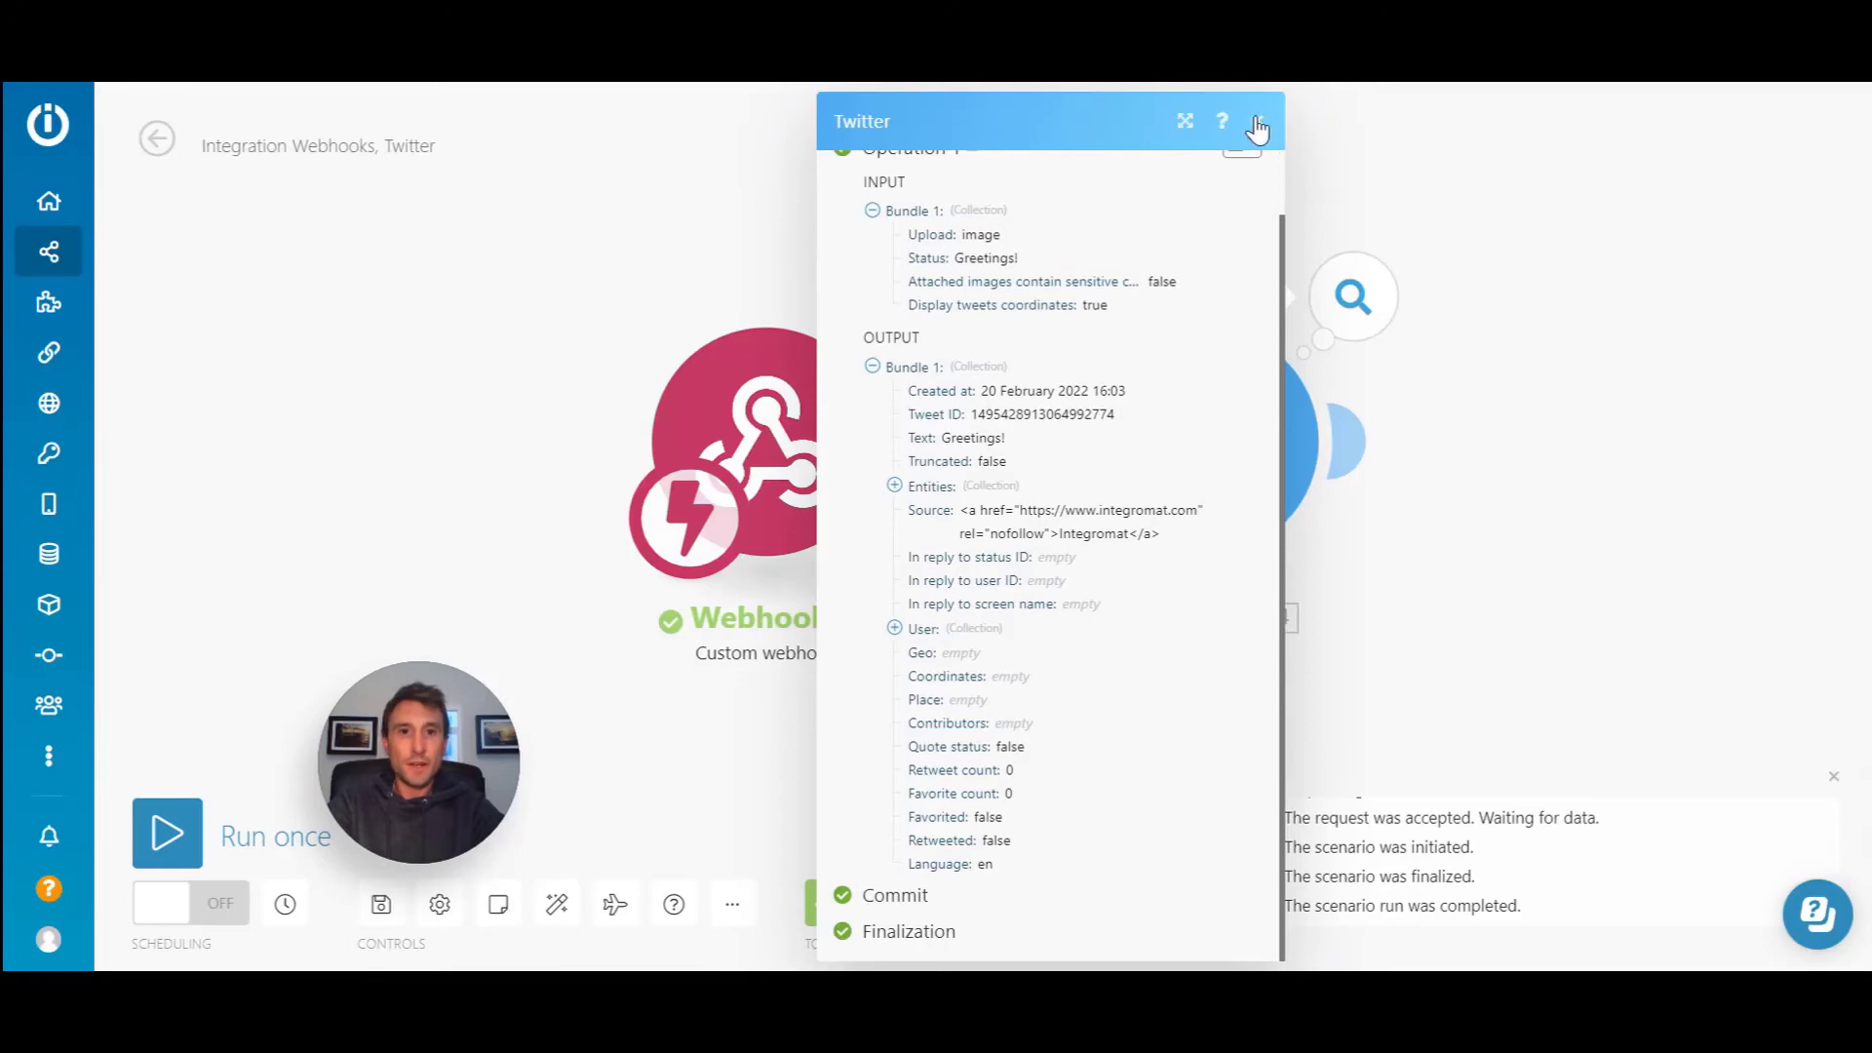
pyautogui.click(1257, 125)
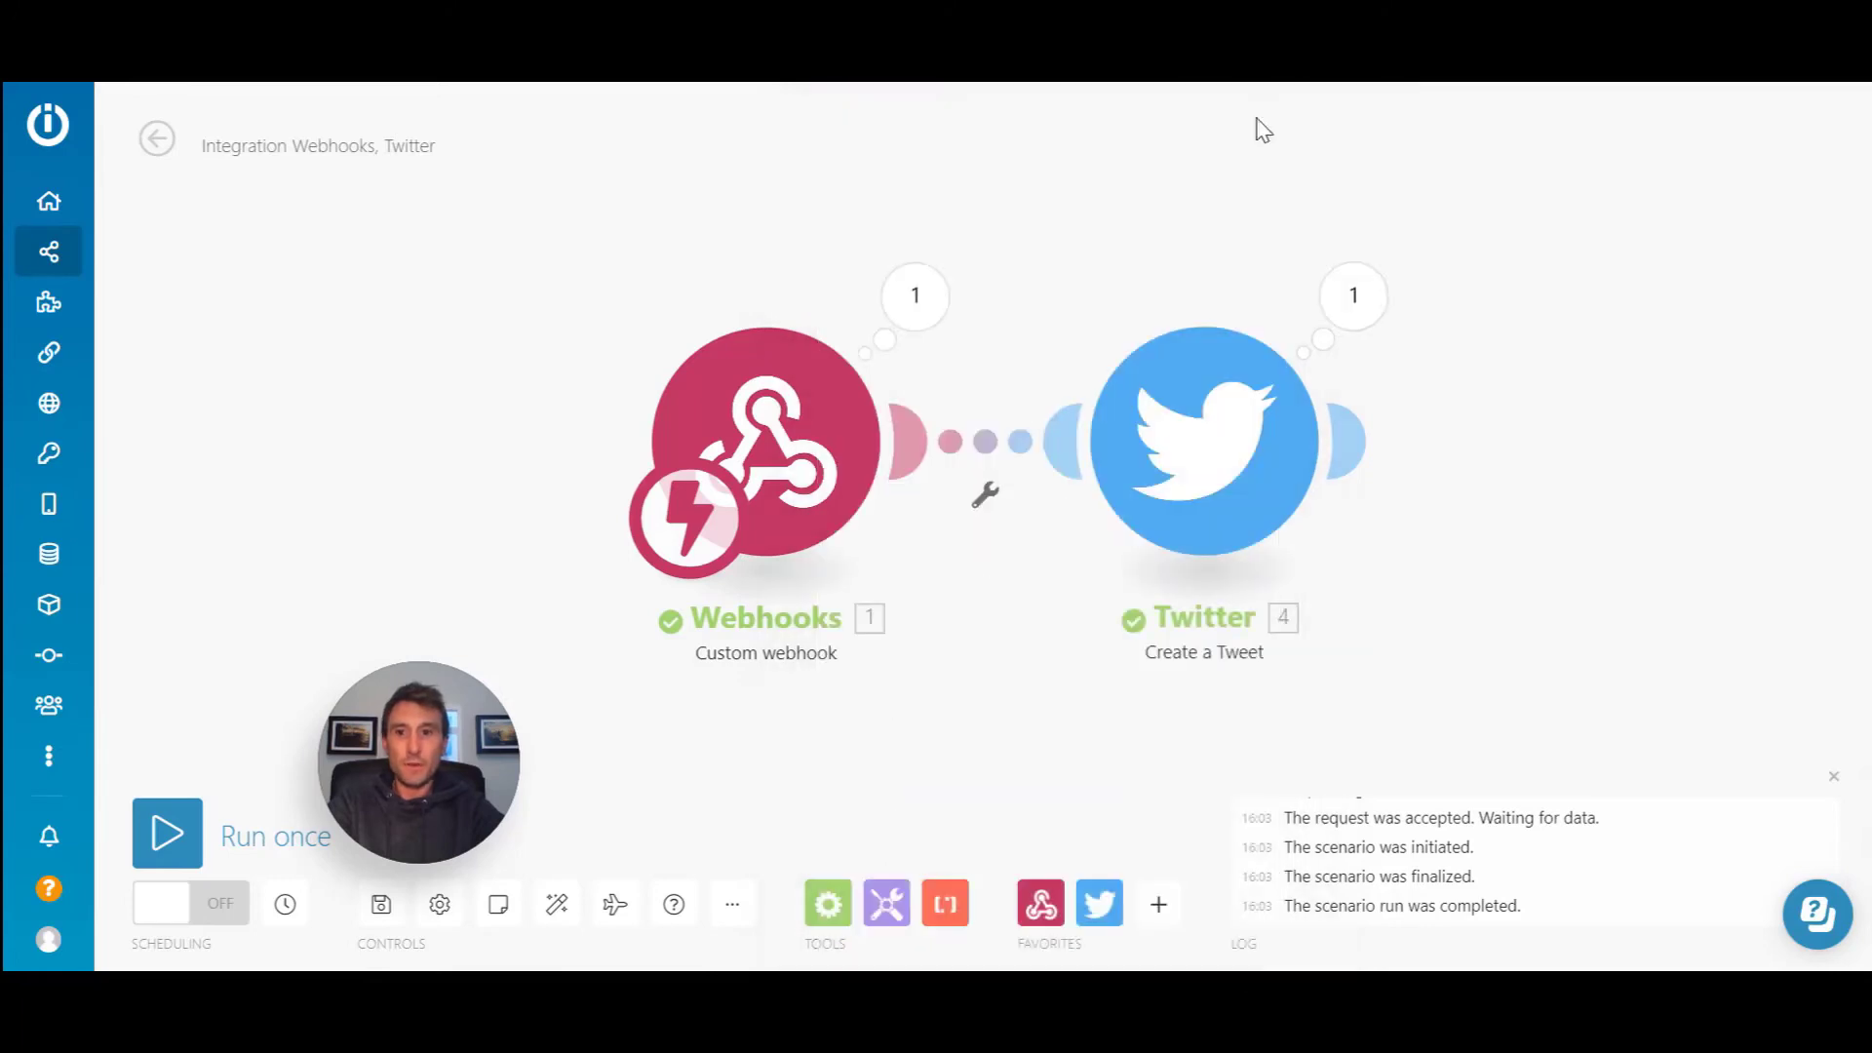
pyautogui.click(193, 905)
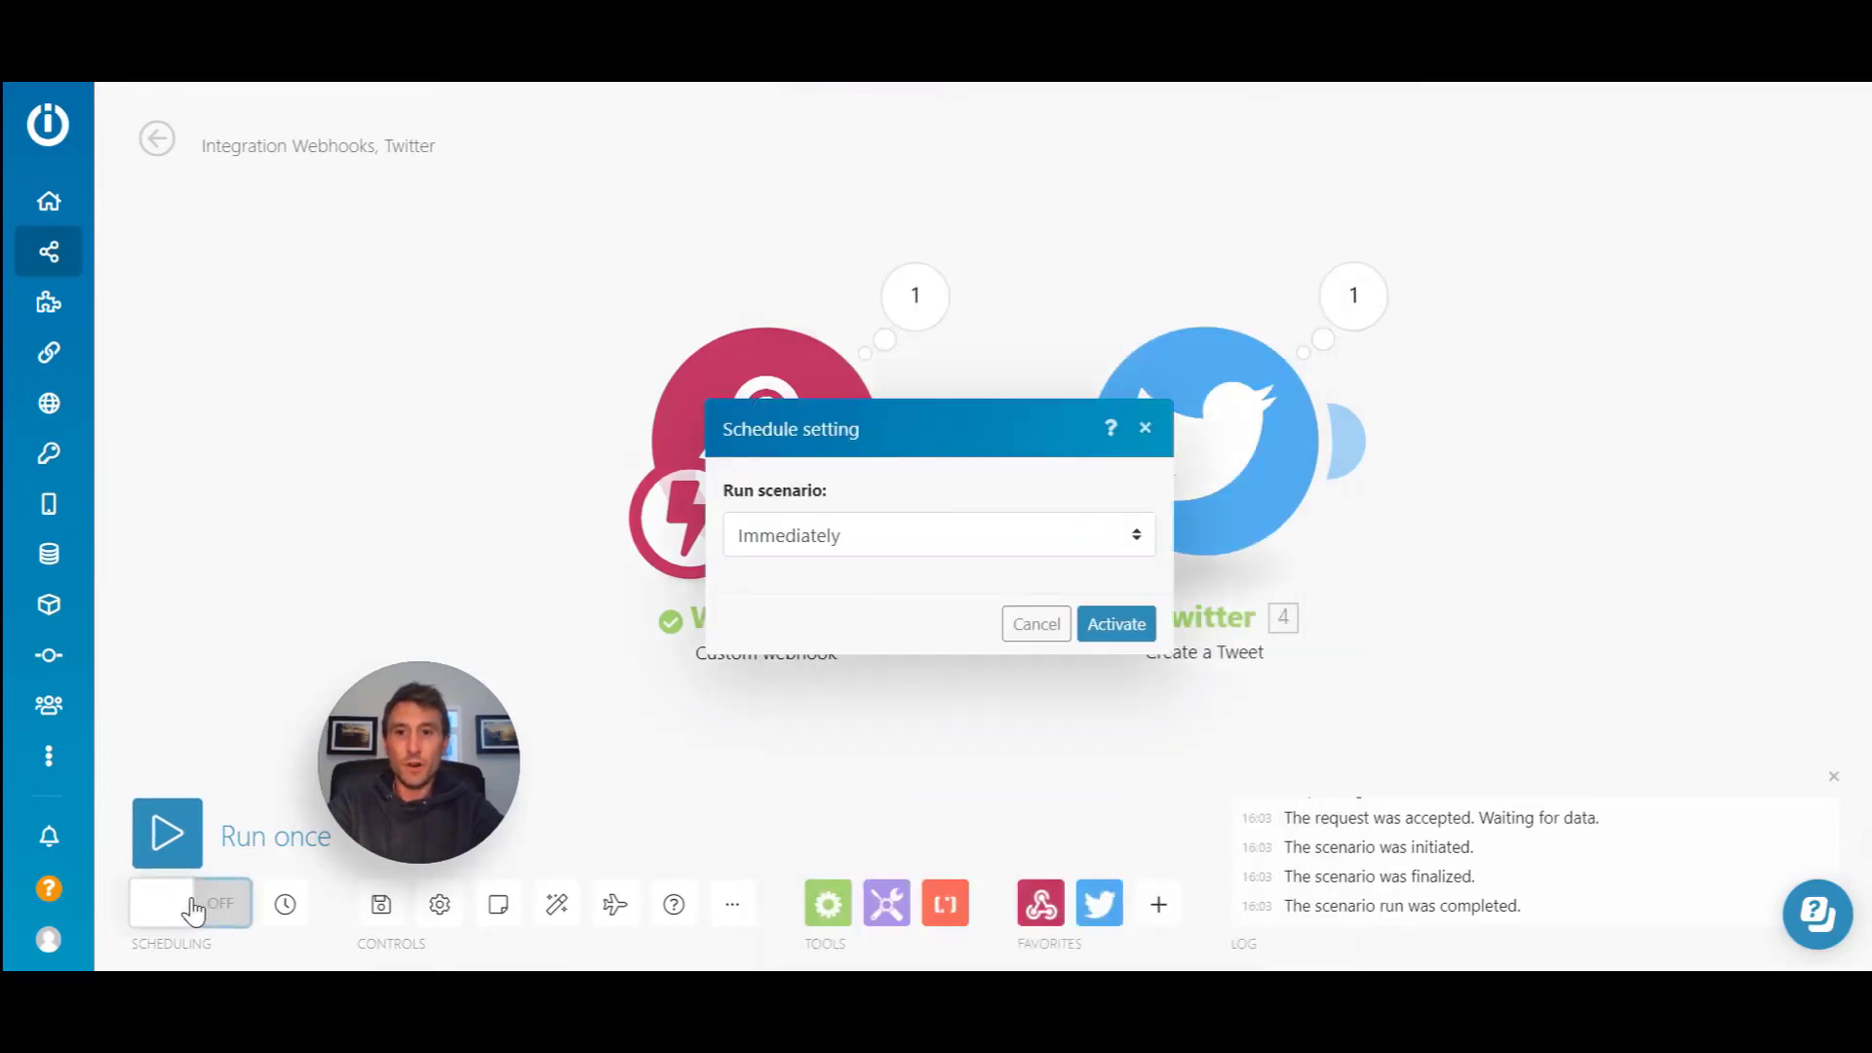
pyautogui.click(1131, 629)
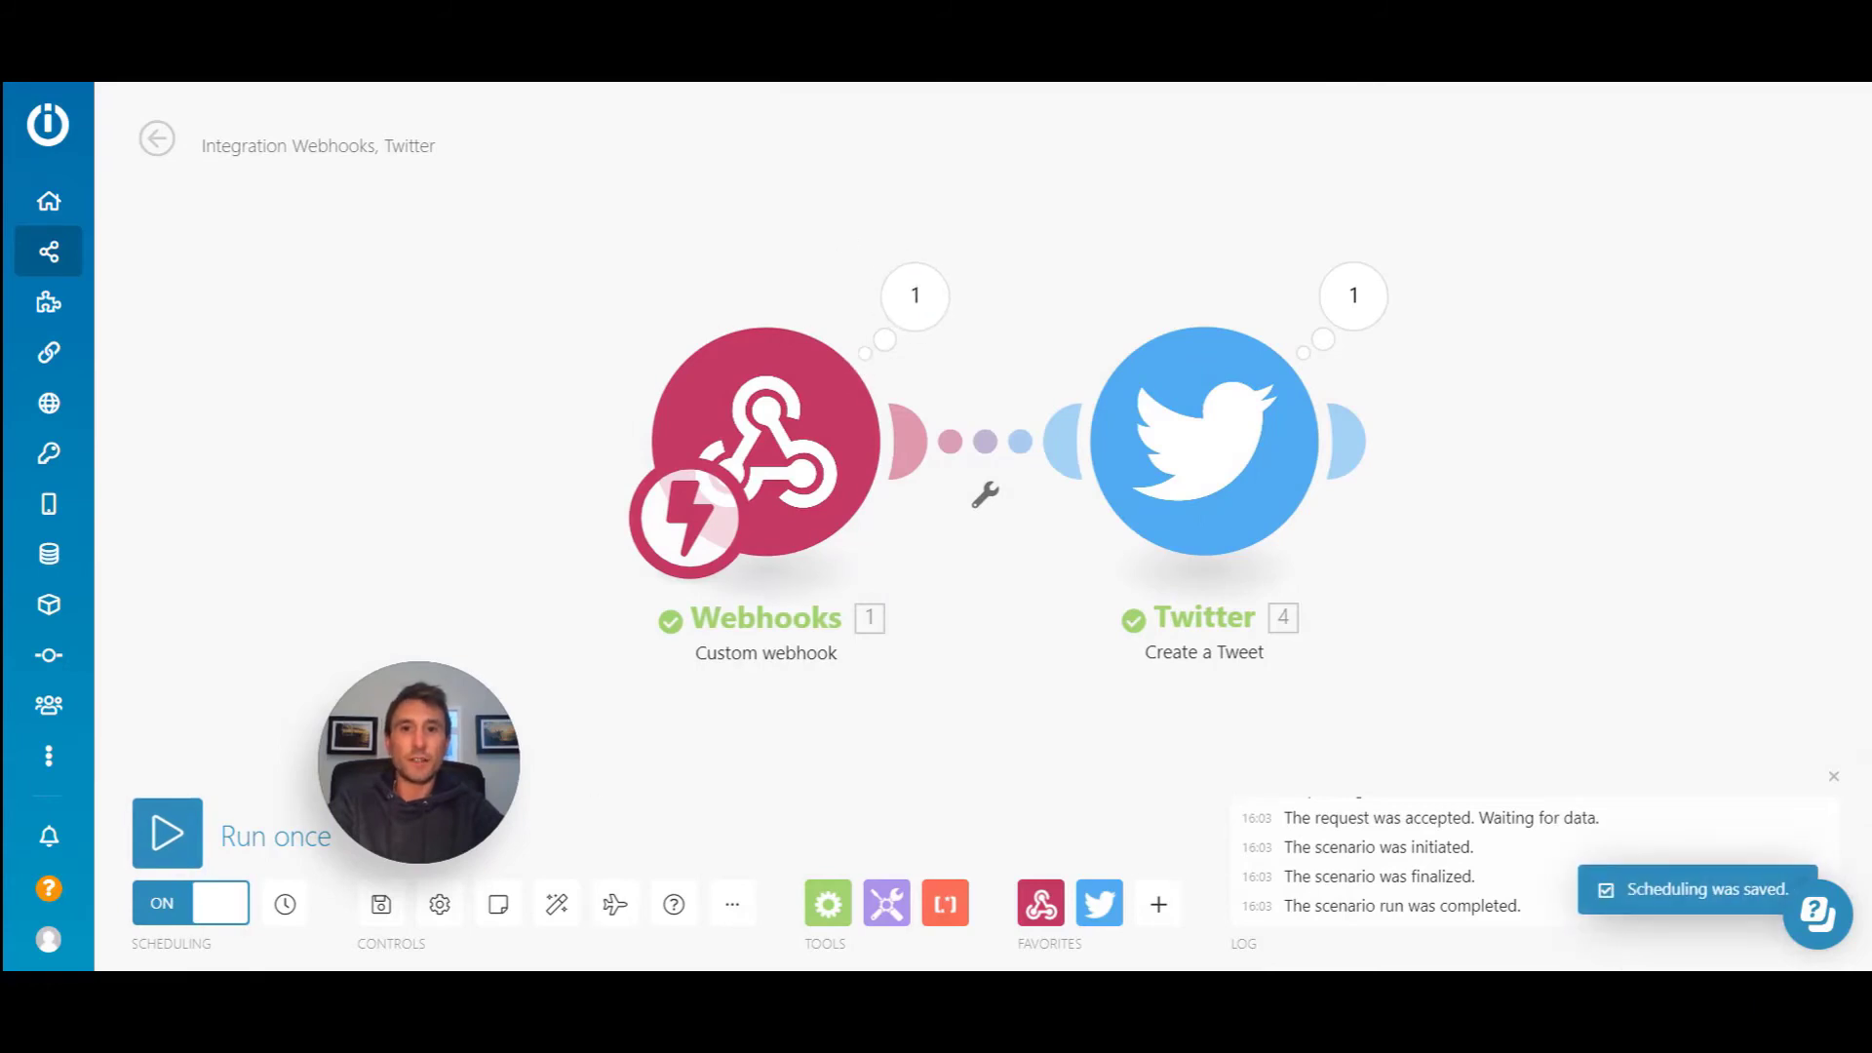
# - Name the second Airtable record 'Send Information by Webhook 2'
pyautogui.click(1014, 68)
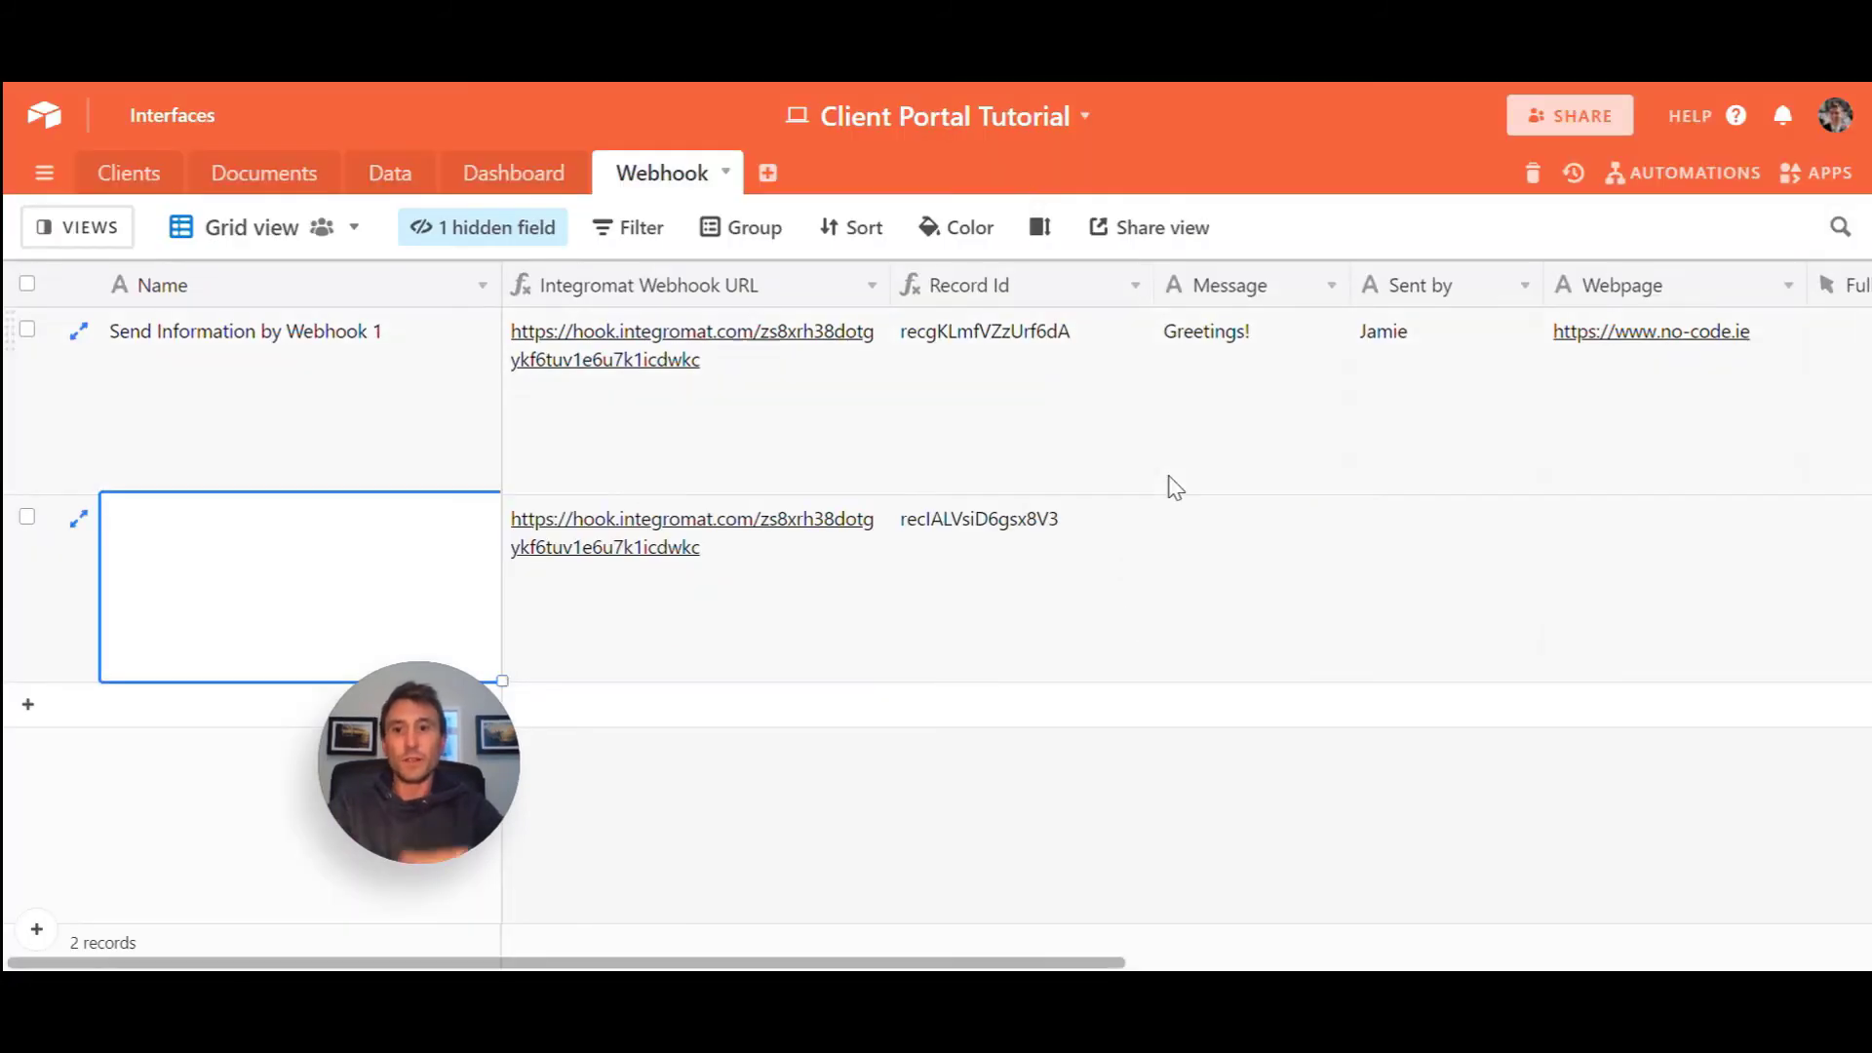
pyautogui.write('Send Information by Webhook 2')
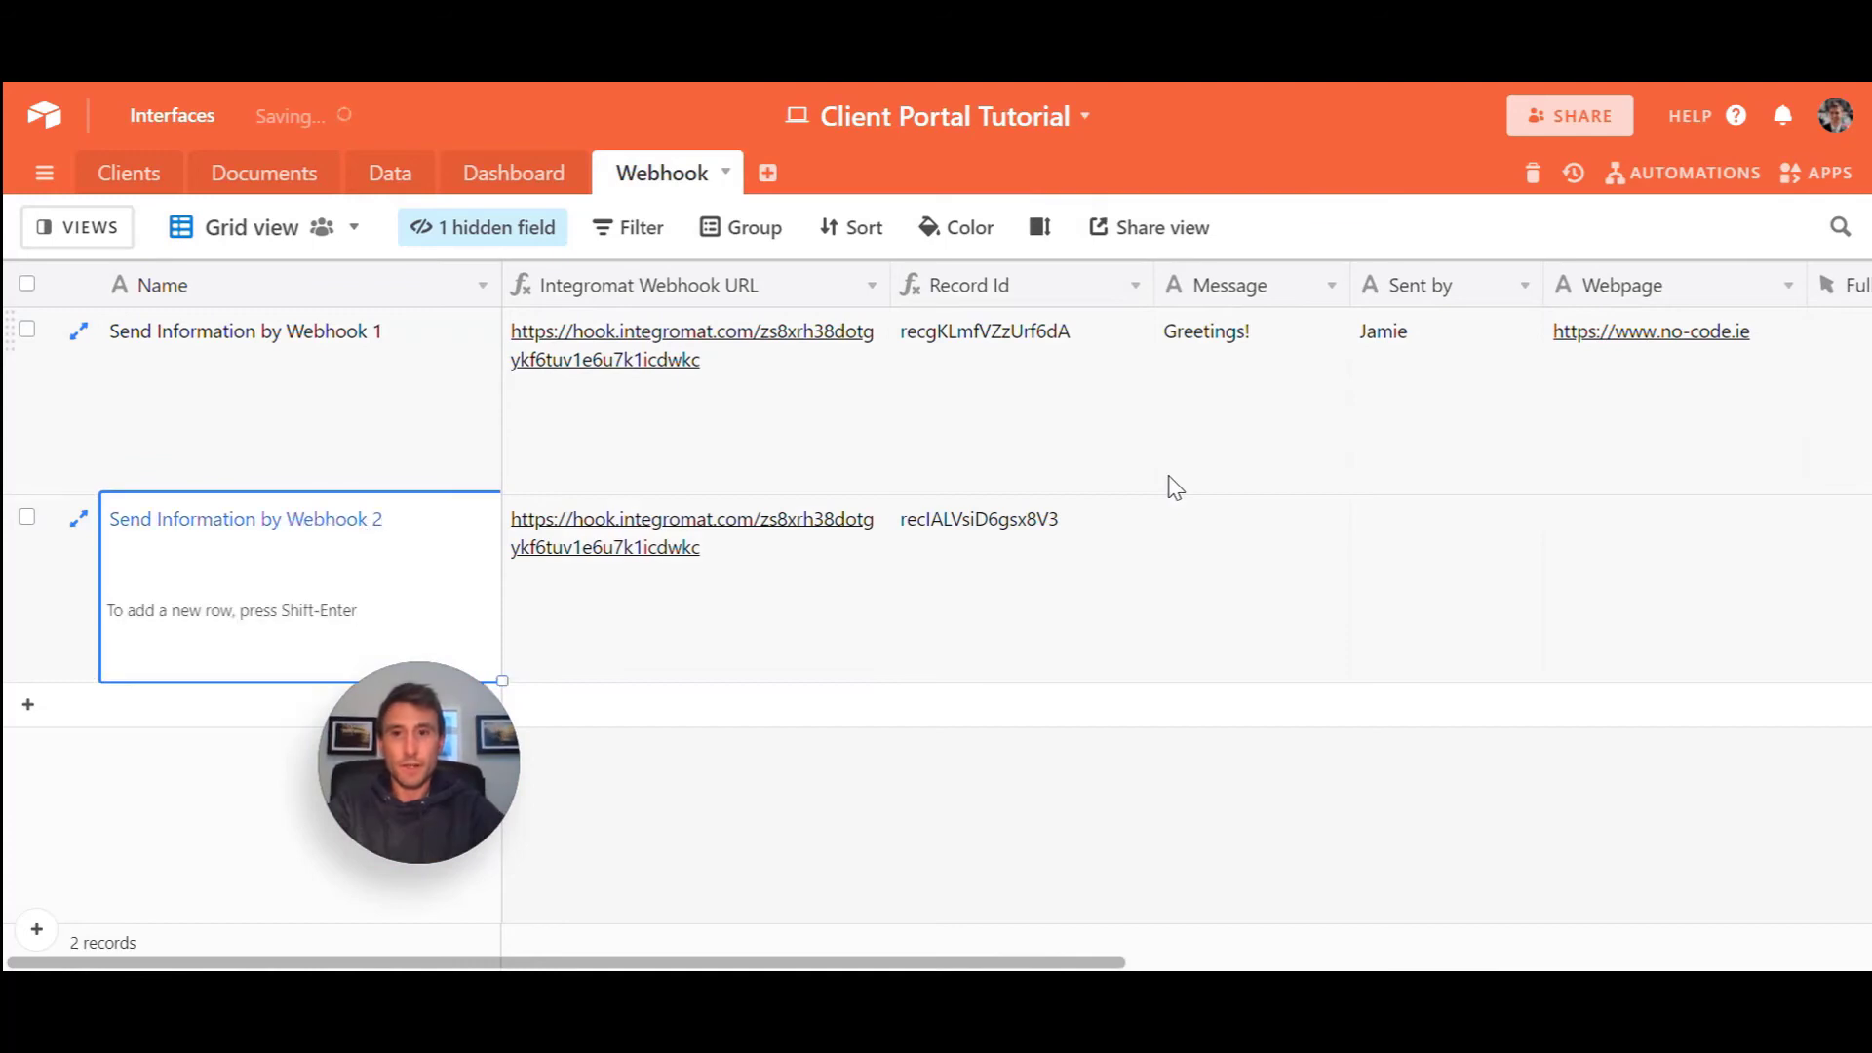
pyautogui.press('Tab')
# - Enter the message 'This was sent by webhook while making a youtube tutorial!' and send the record to the webhook
pyautogui.press('Tab')
pyautogui.press('Tab')
pyautogui.press('Tab')
pyautogui.press('Tab')
pyautogui.press('Tab')
pyautogui.hotkey('shift', 'Tab')
pyautogui.hotkey('shift', 'Tab')
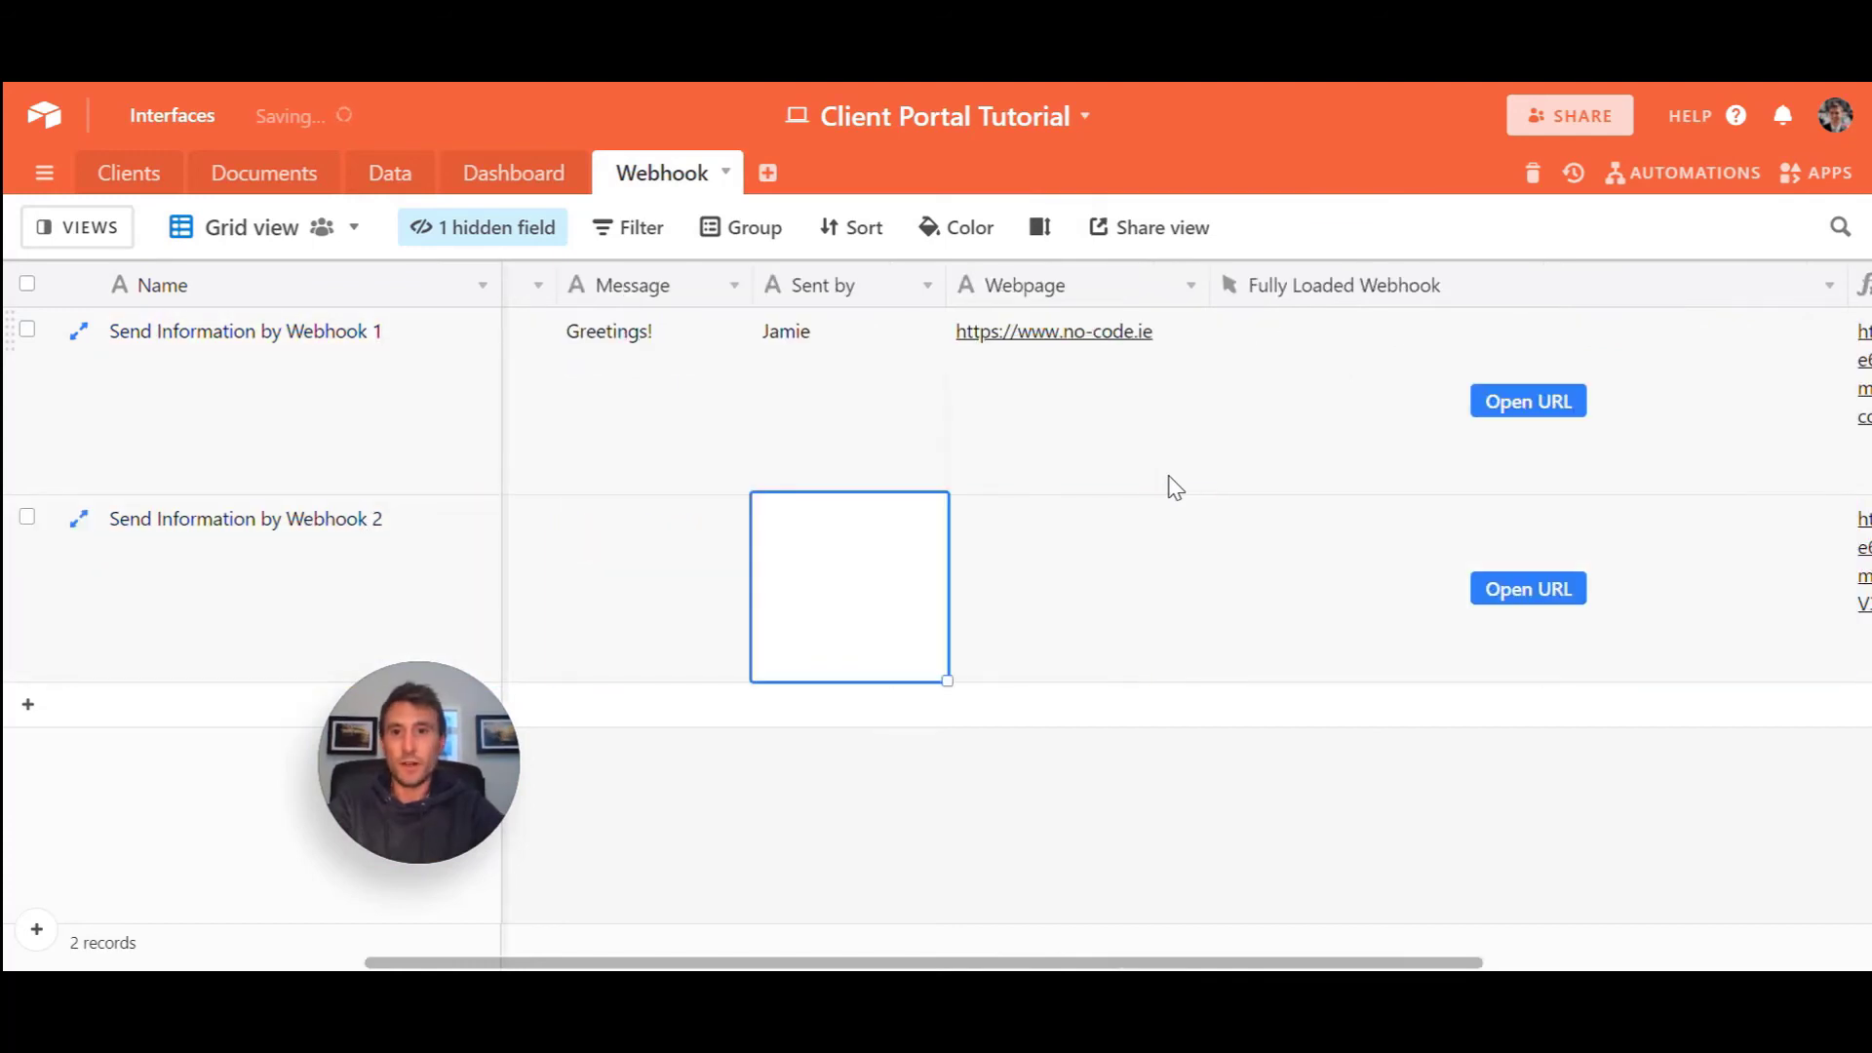
pyautogui.hotkey('shift', 'Tab')
pyautogui.hotkey('shift', 'Tab')
pyautogui.hotkey('shift', 'Tab')
pyautogui.press('Tab')
pyautogui.press('Tab')
pyautogui.write('T')
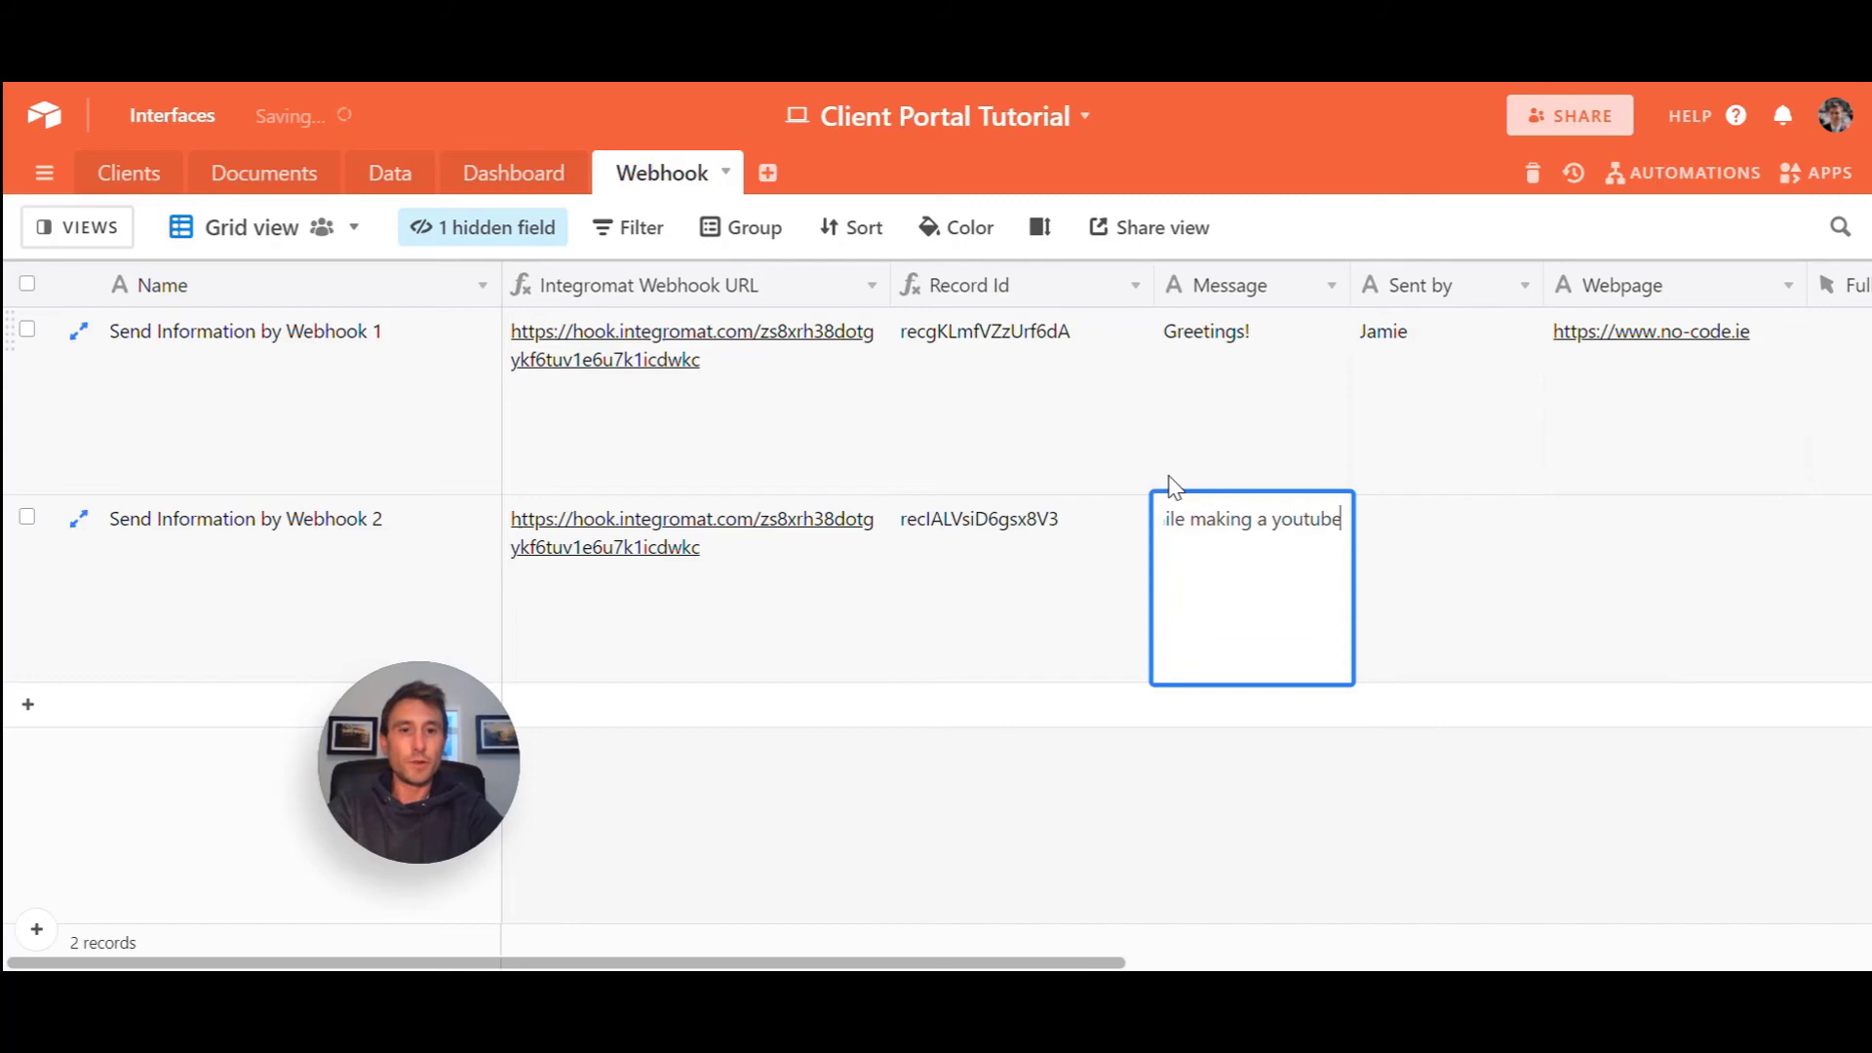
pyautogui.write('!')
pyautogui.press('Escape')
pyautogui.hscroll(8, 1129, 607)
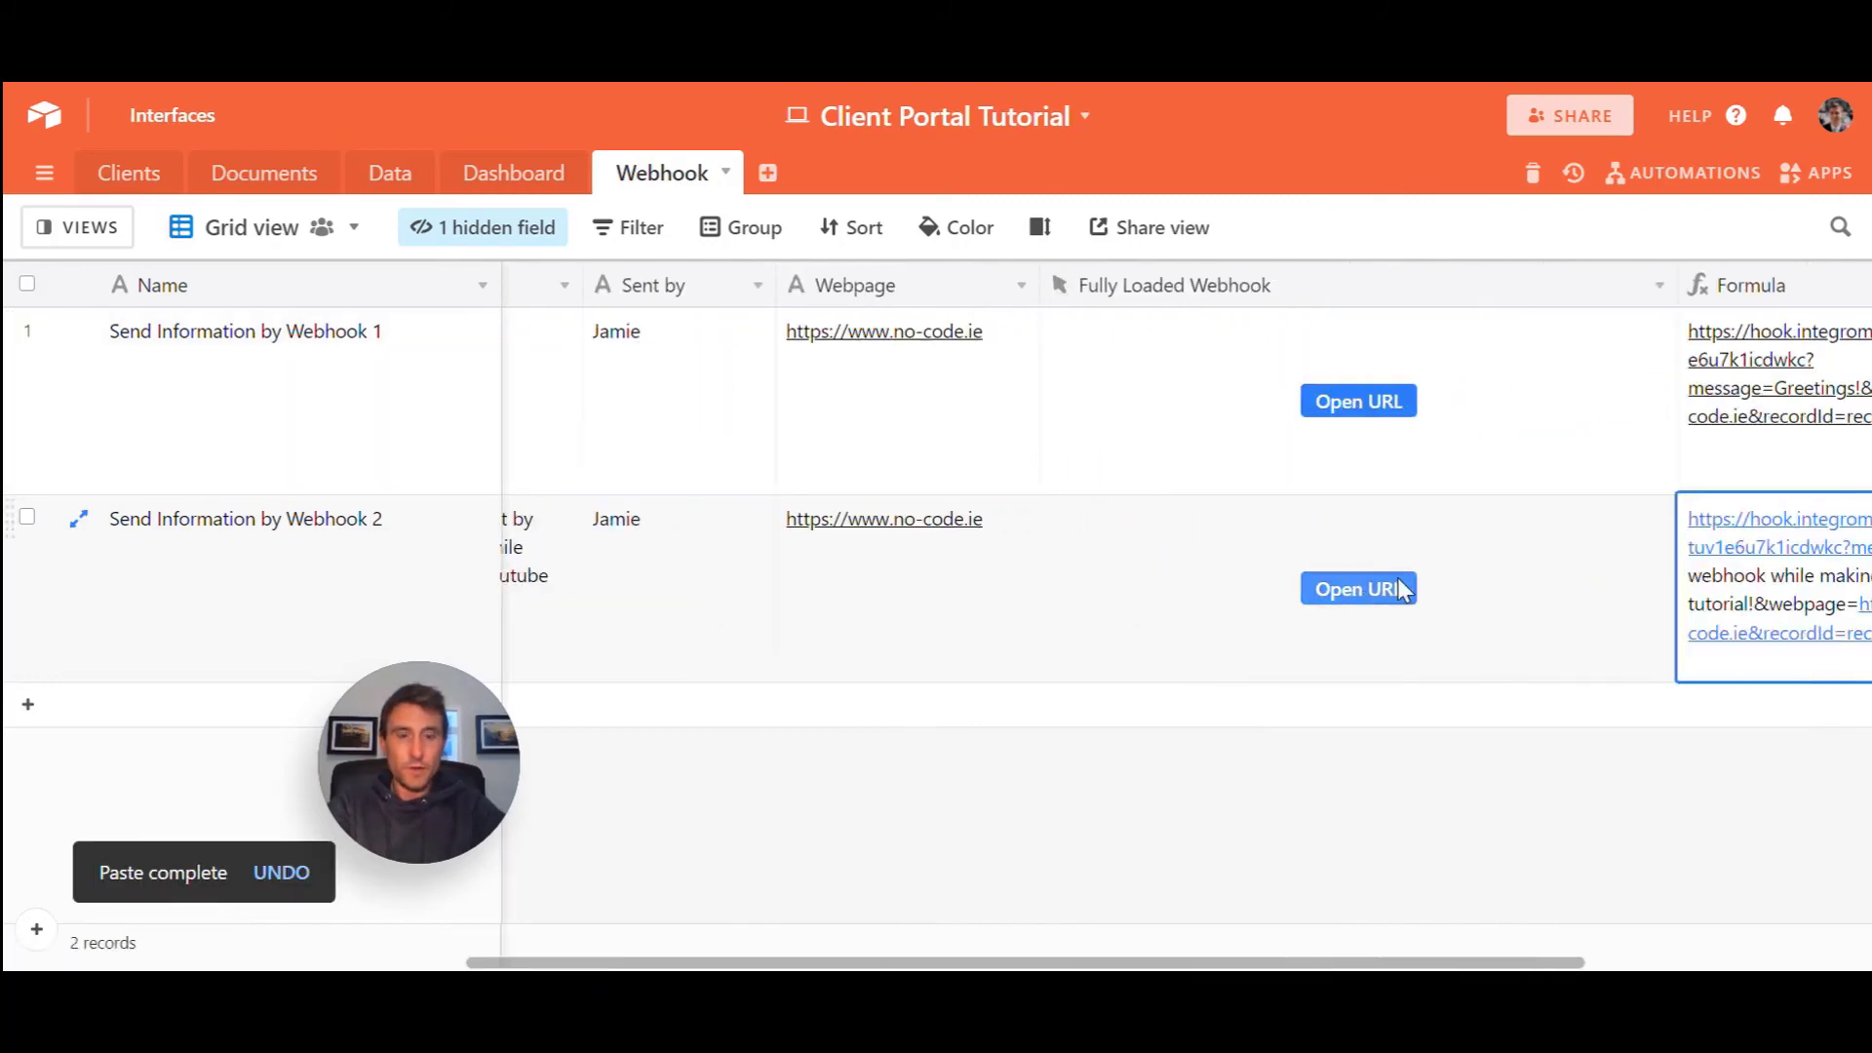
pyautogui.click(1379, 590)
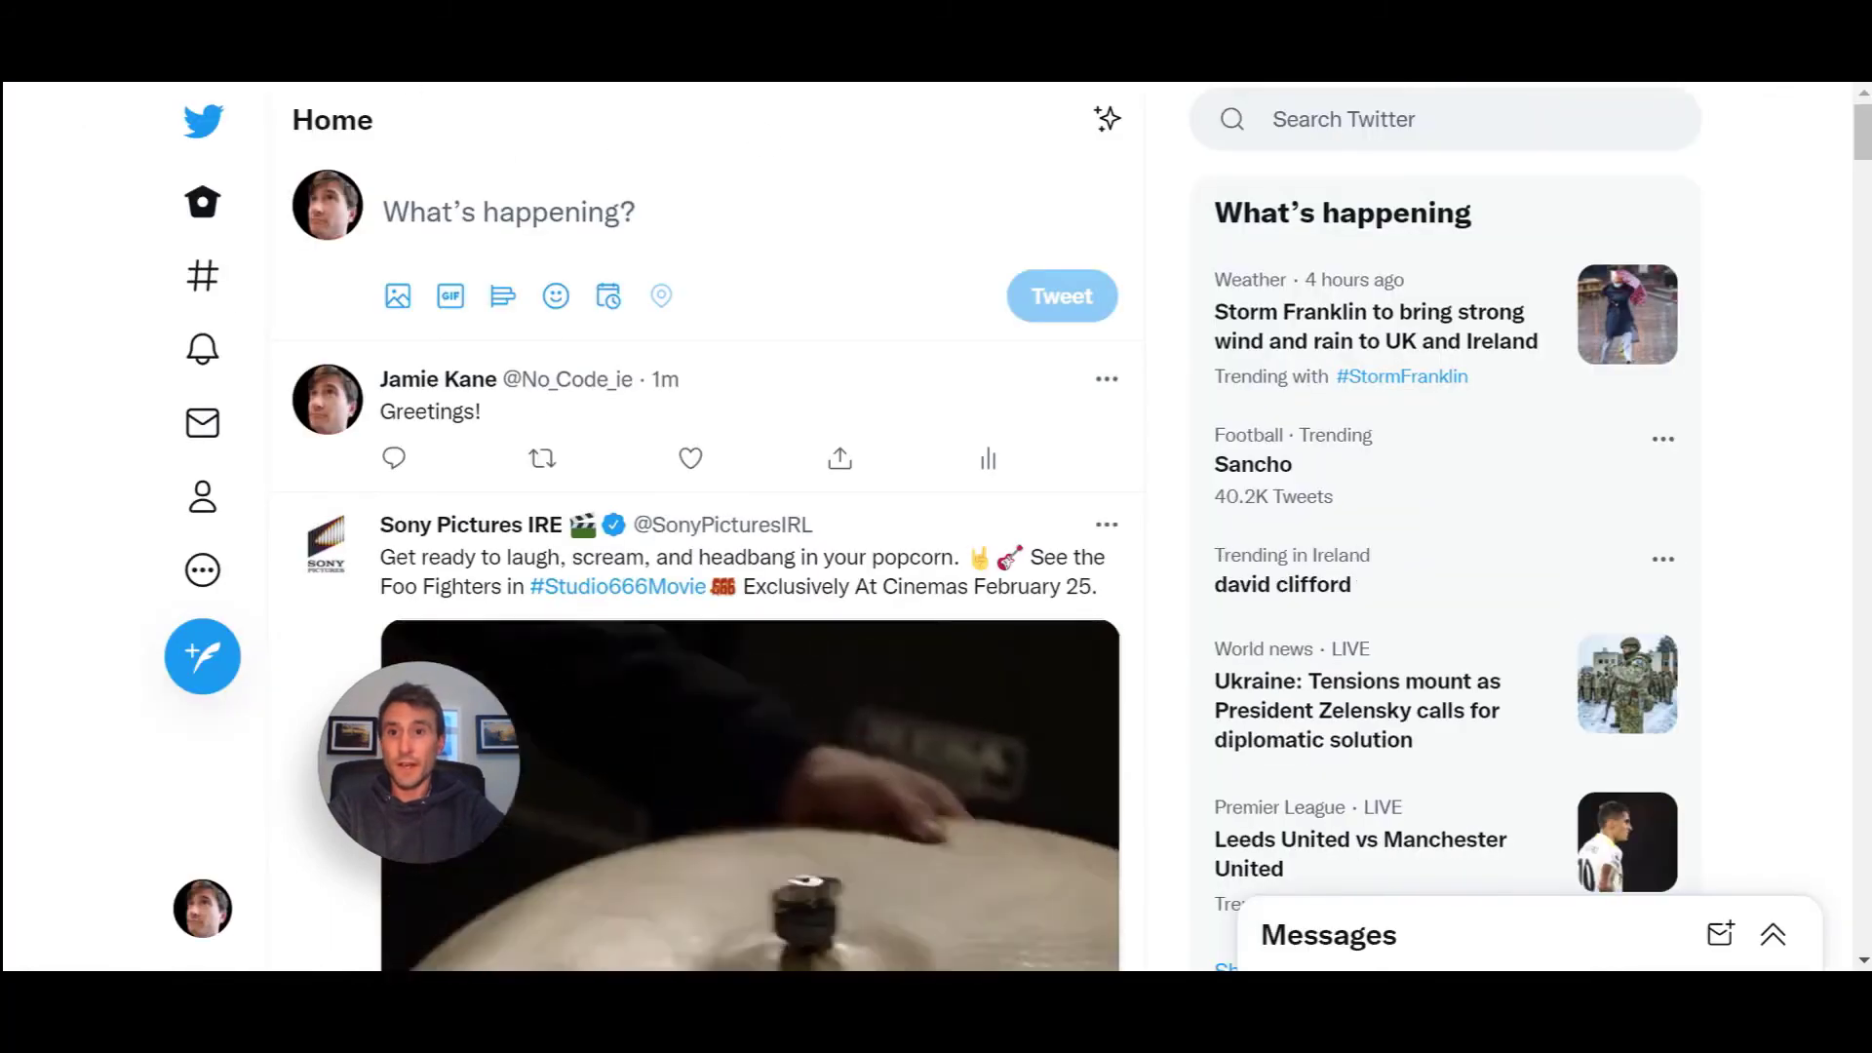
# - Load the new webhook-posted tweet at the top of the Twitter home timeline
pyautogui.click(614, 381)
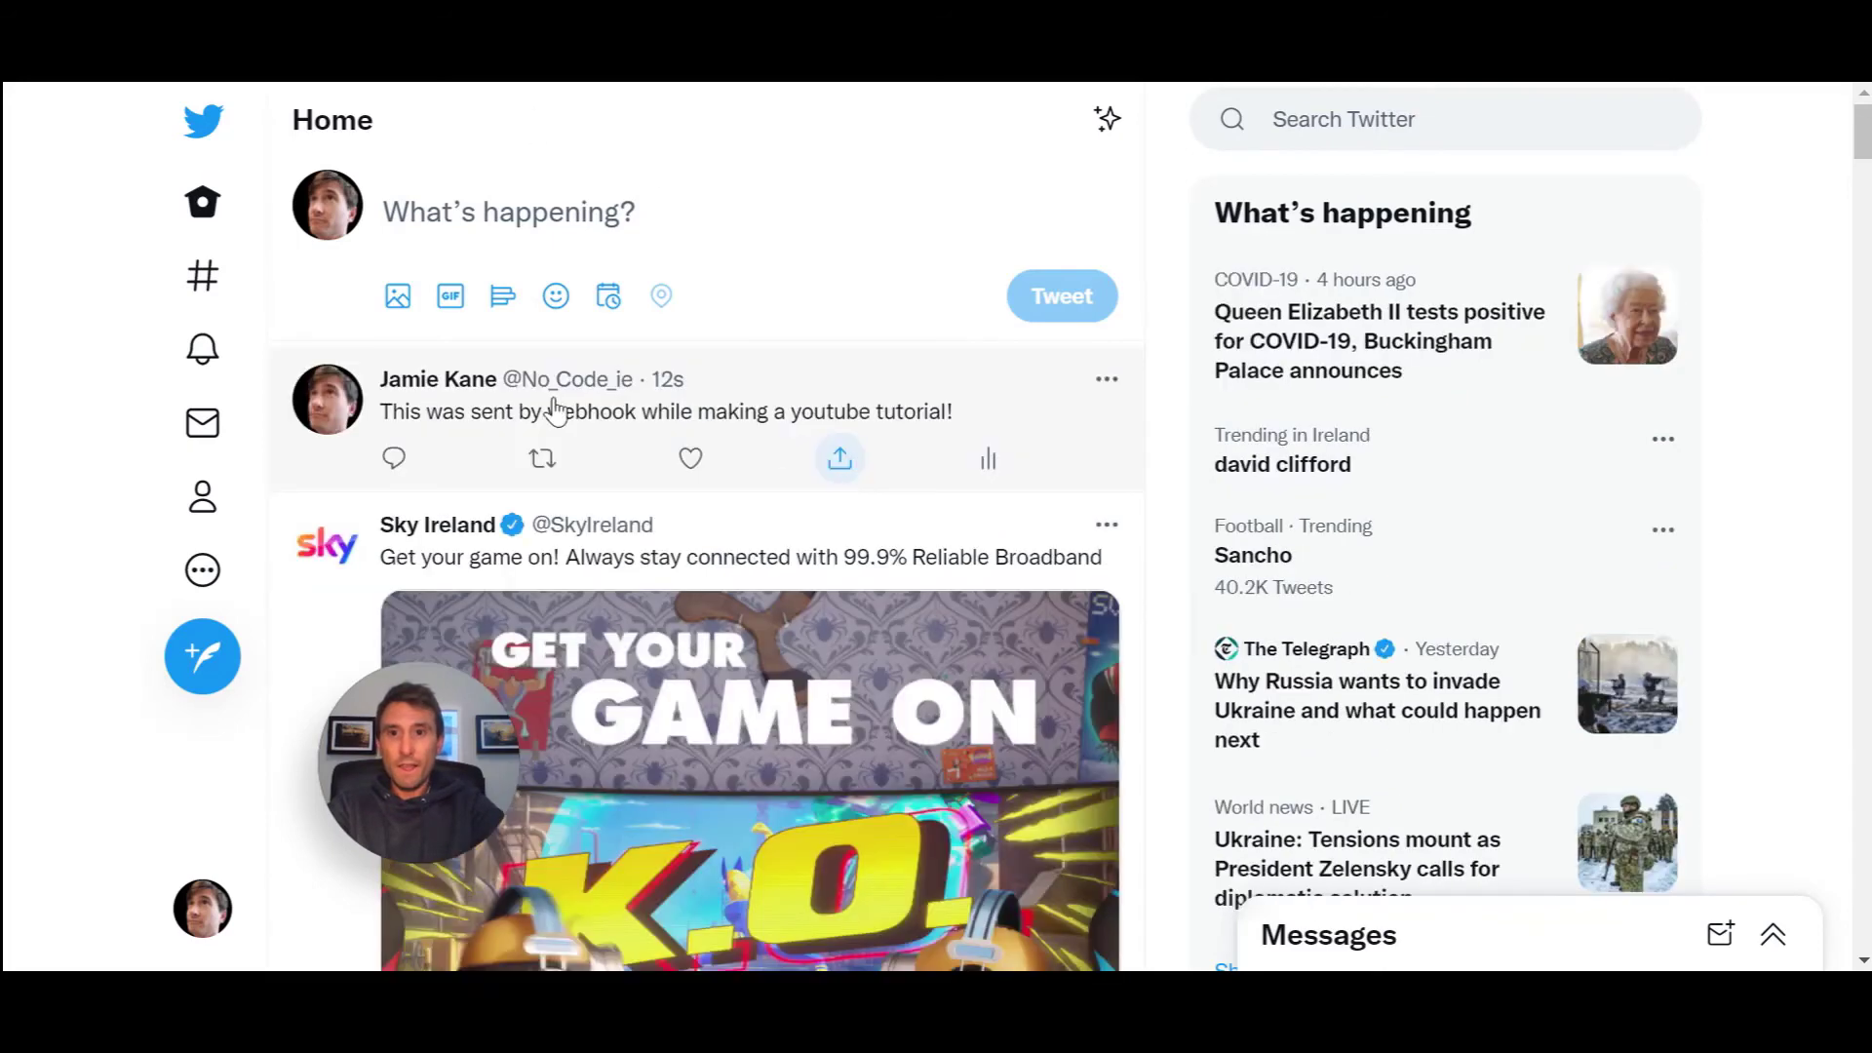